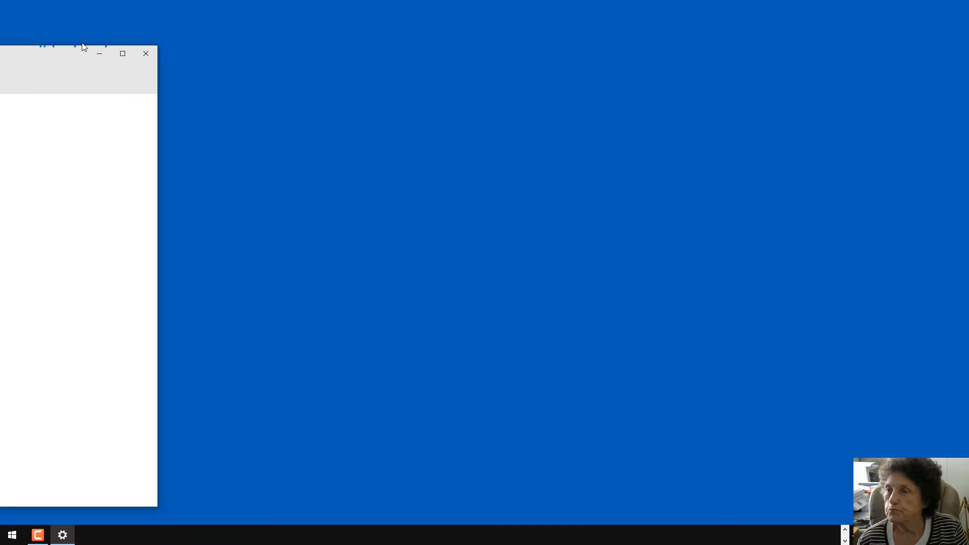
# Centre the Settings Fonts window and move the countryside-font folder onto the desktop
pyautogui.moveTo(27, 42); pyautogui.dragTo(595, 35)
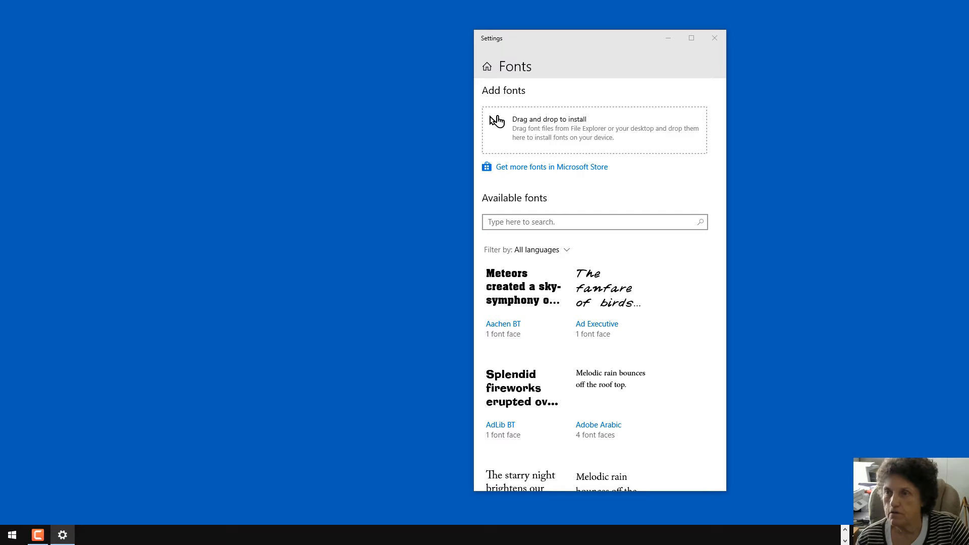
pyautogui.moveTo(94, 113); pyautogui.dragTo(65, 96)
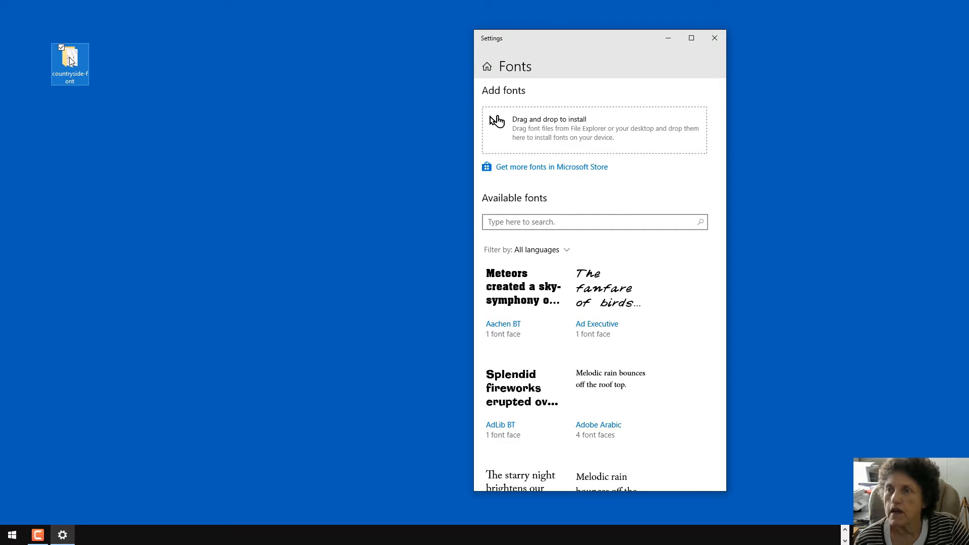
# Open the countryside-font folder and arrange it beside the Fonts settings window
pyautogui.doubleClick(69, 58)
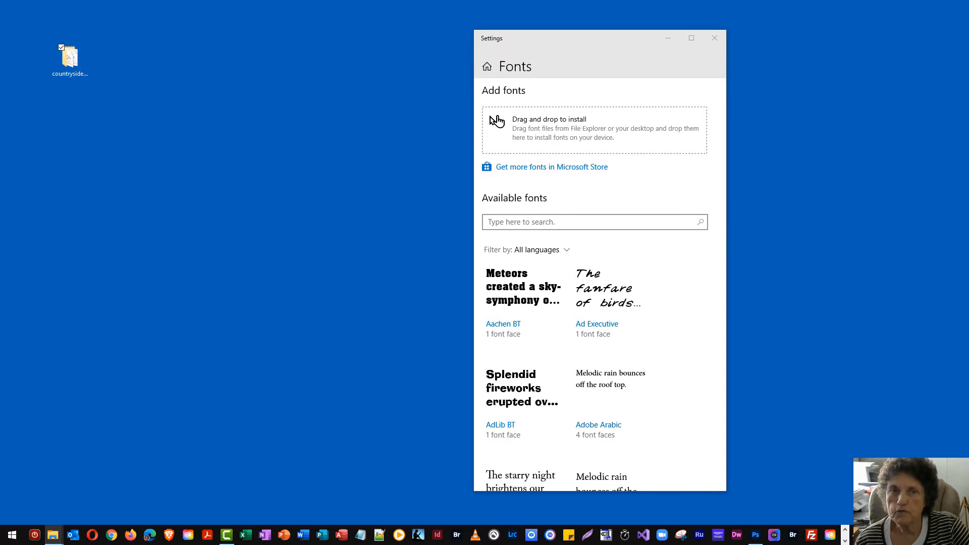
pyautogui.moveTo(242, 113); pyautogui.dragTo(331, 44)
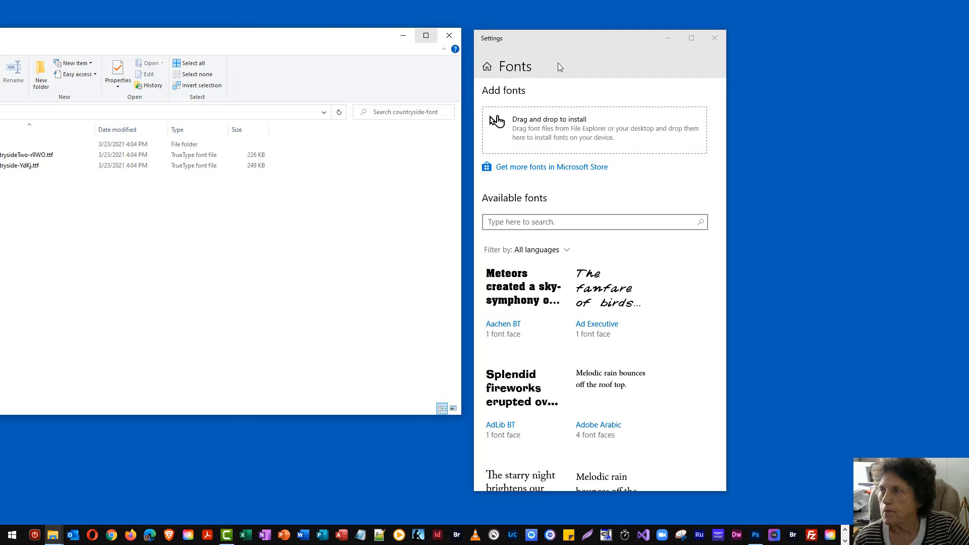
pyautogui.moveTo(559, 44); pyautogui.dragTo(687, 36)
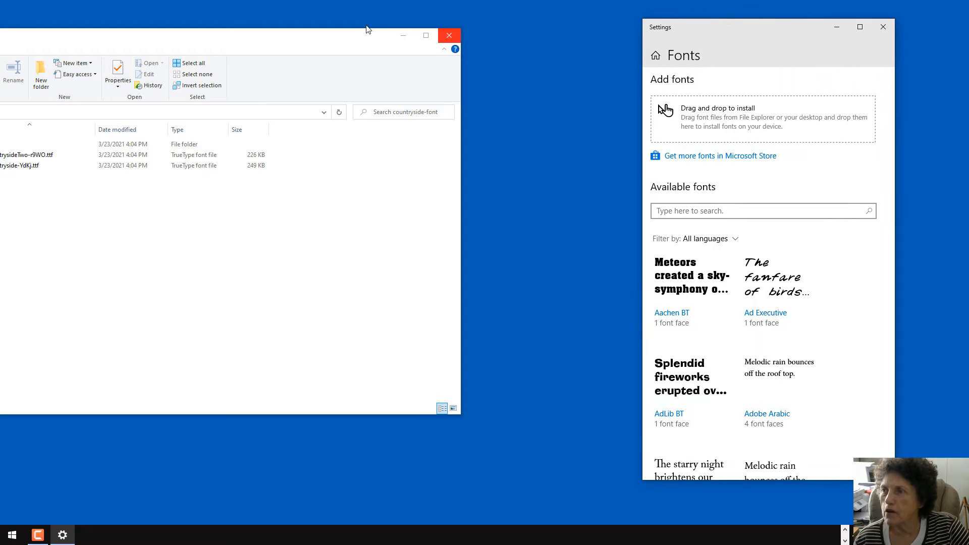
pyautogui.moveTo(308, 44); pyautogui.dragTo(429, 36)
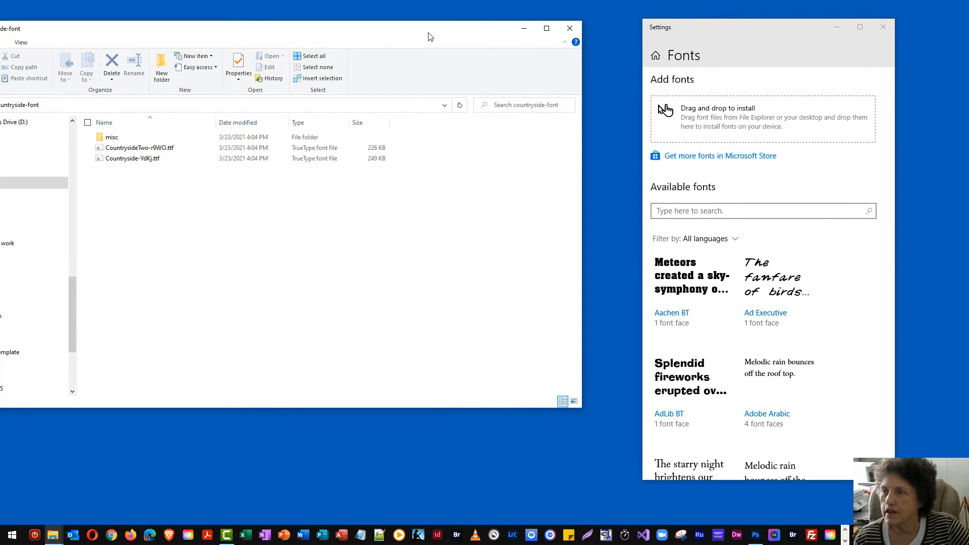
# Install both Countryside .ttf files, keep the already-installed versions, and close the folder
pyautogui.click(172, 149)
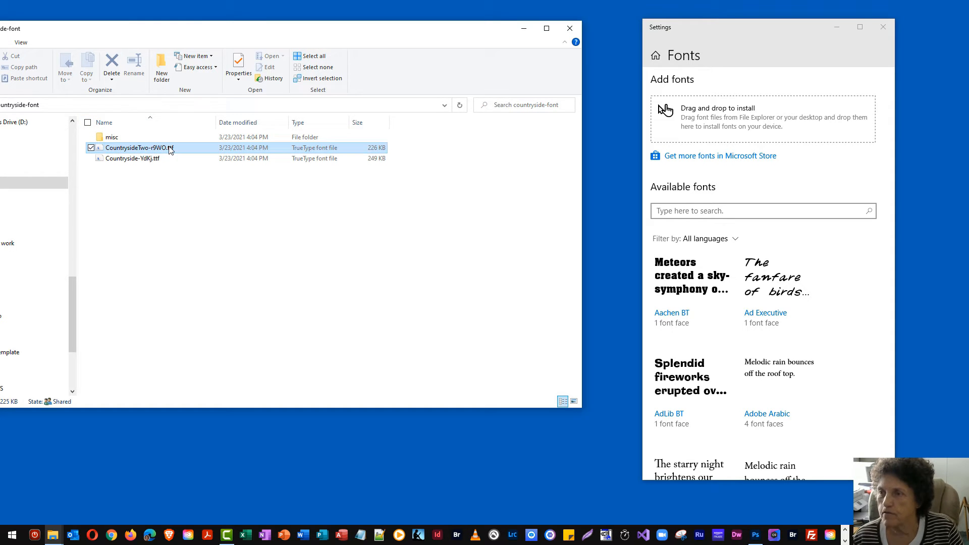
pyautogui.keyDown('ctrl'); pyautogui.click(140, 161); pyautogui.keyUp('ctrl')
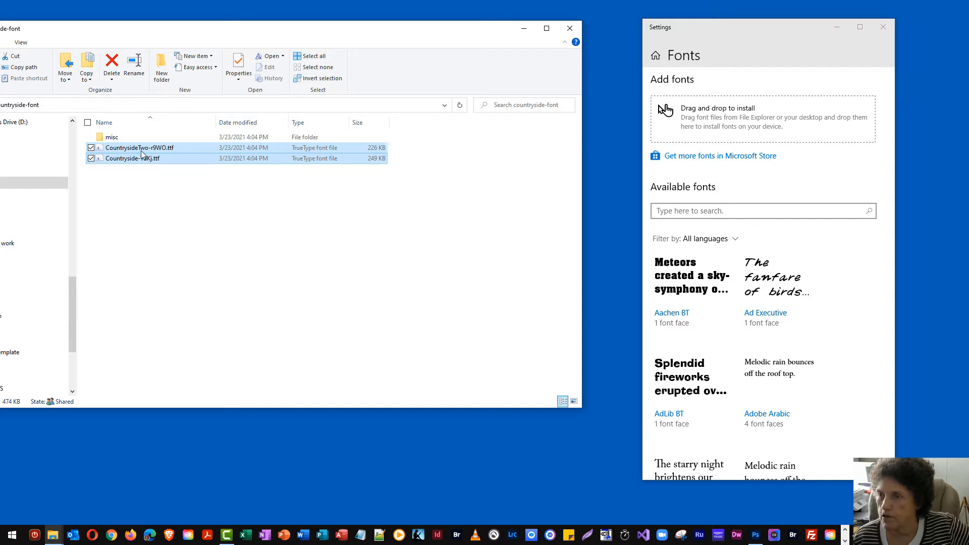
pyautogui.moveTo(140, 160); pyautogui.dragTo(790, 128)
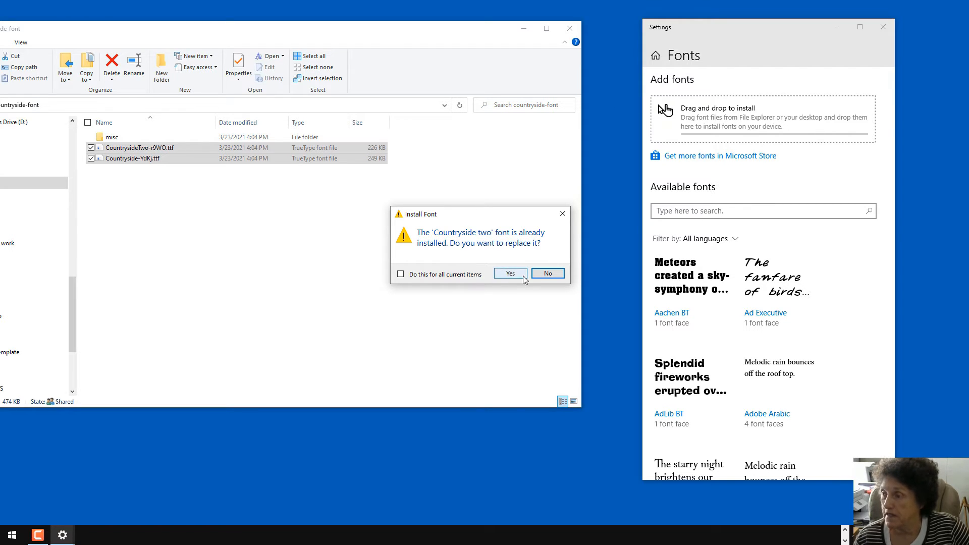
pyautogui.click(544, 274)
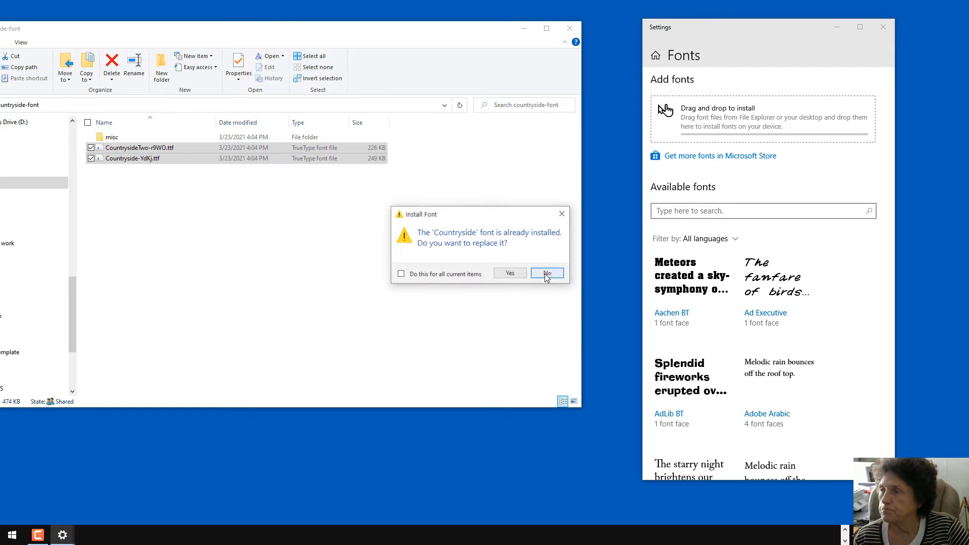
pyautogui.click(545, 273)
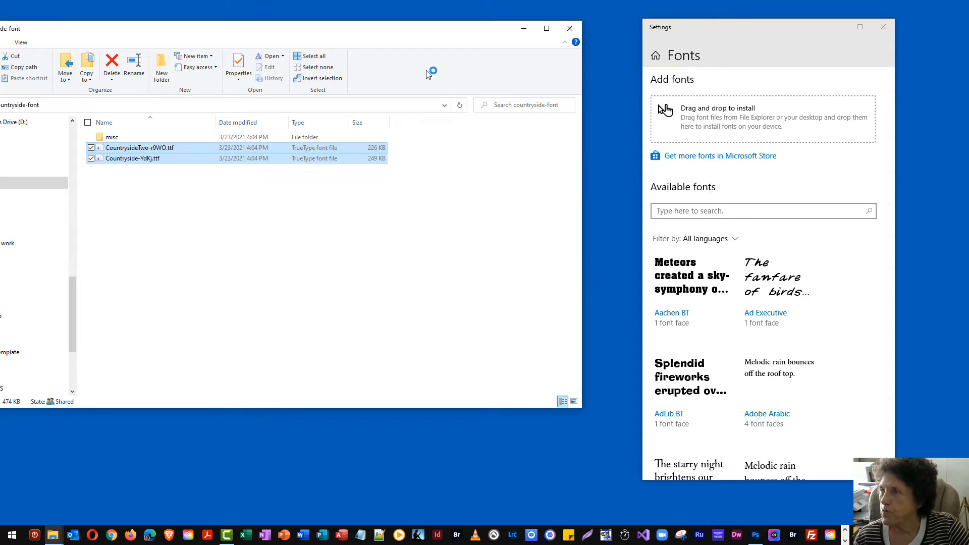
pyautogui.click(569, 28)
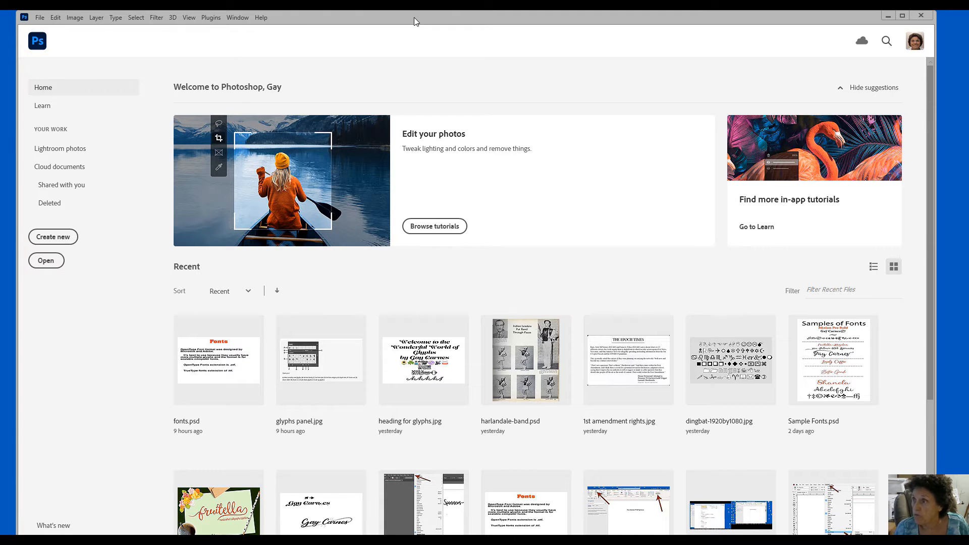
pyautogui.click(56, 19)
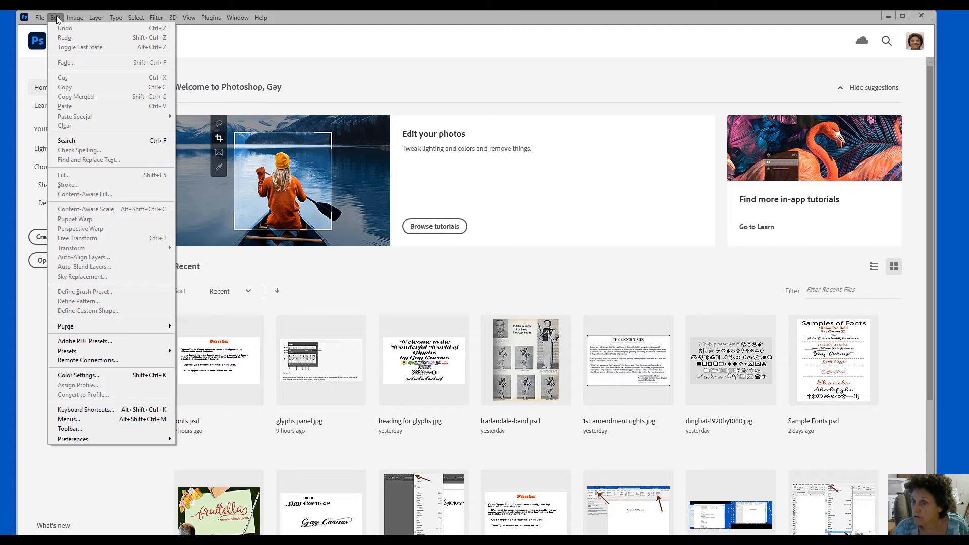
pyautogui.moveTo(166, 441)
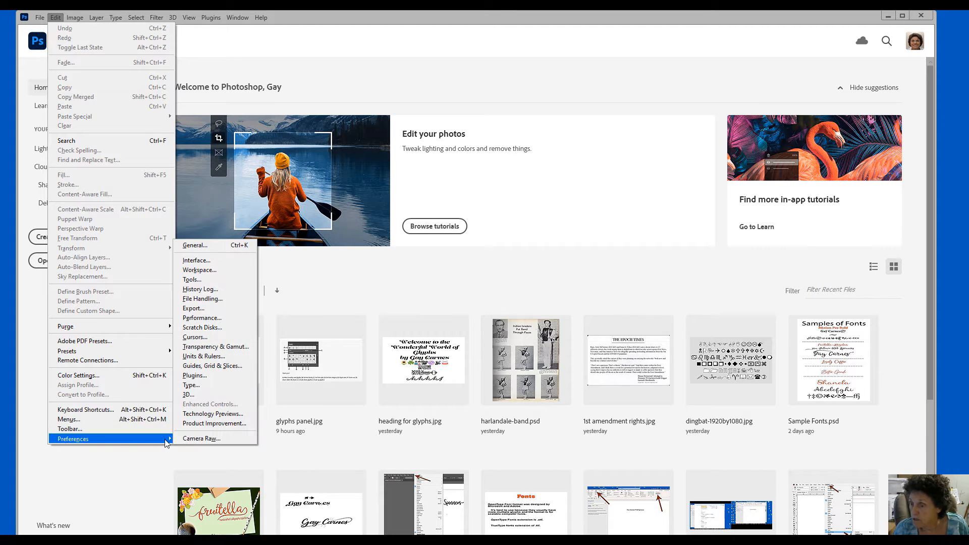
pyautogui.click(194, 385)
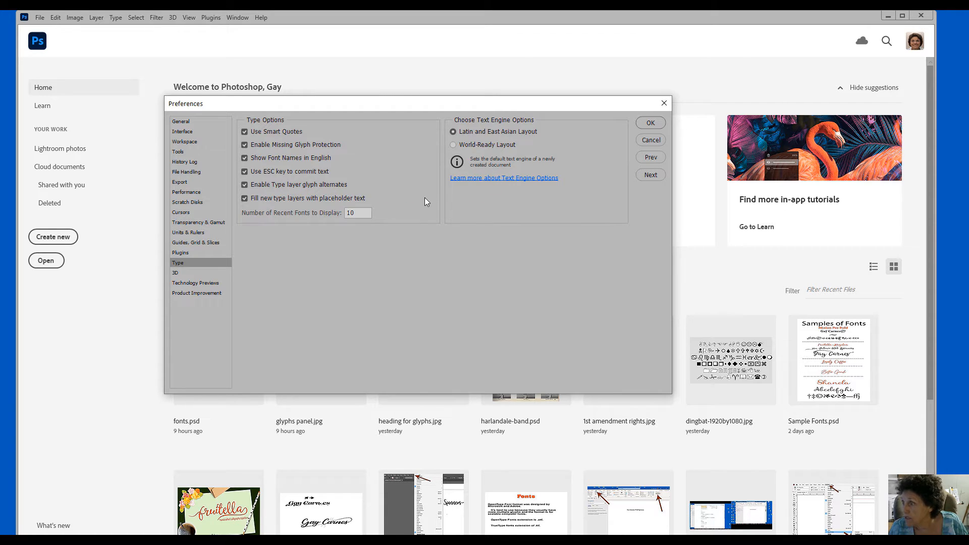
pyautogui.click(652, 123)
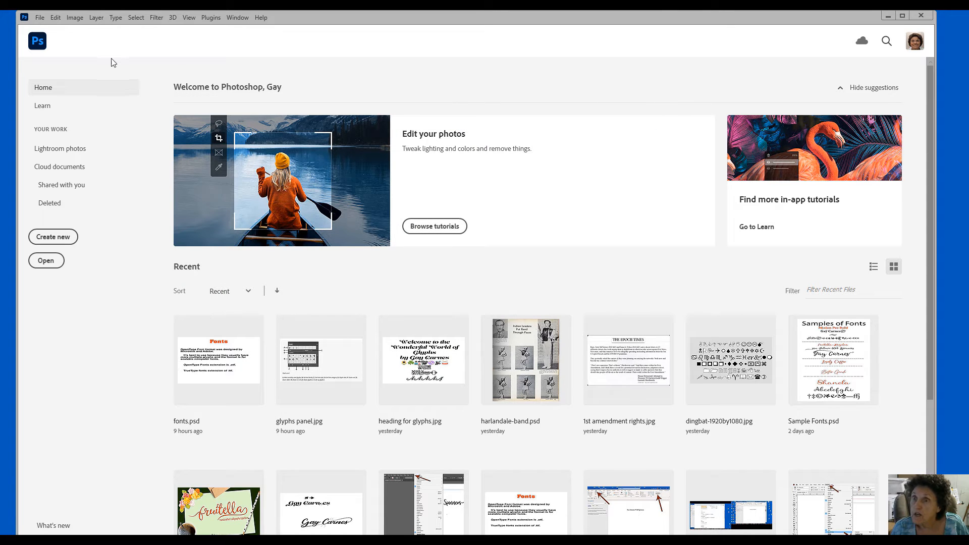
# Create a new Untitled-1 document from the 8.5 x 11 in @ 300 ppi Custom preset
pyautogui.click(39, 18)
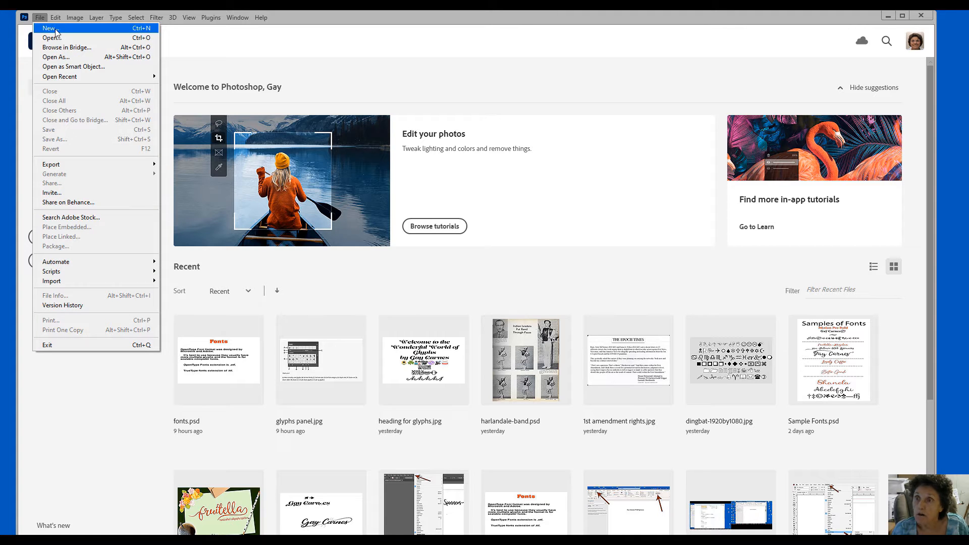
pyautogui.click(55, 31)
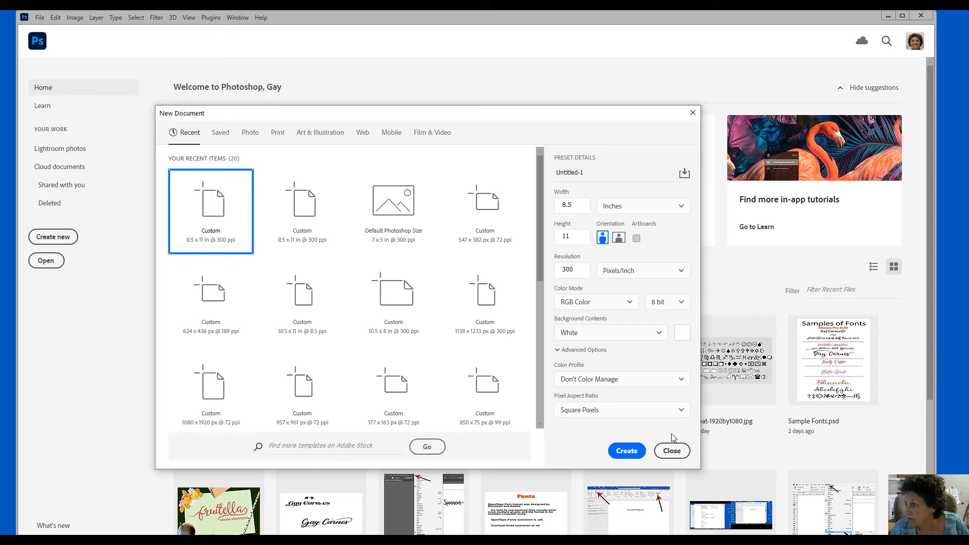
pyautogui.click(634, 450)
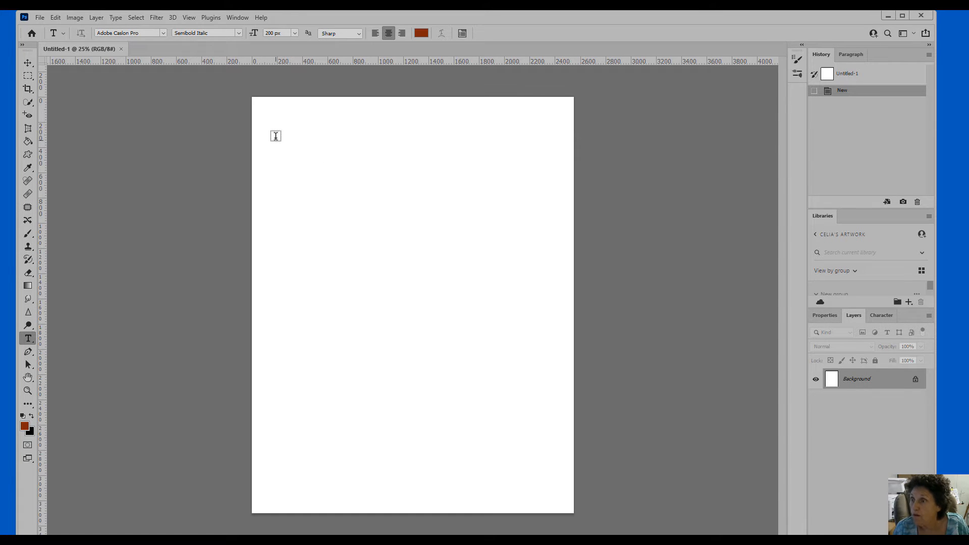
# Draw a paragraph text box, replacing the placeholder with San, Antonio and Web Spinners on separate lines
pyautogui.moveTo(275, 119); pyautogui.dragTo(559, 494)
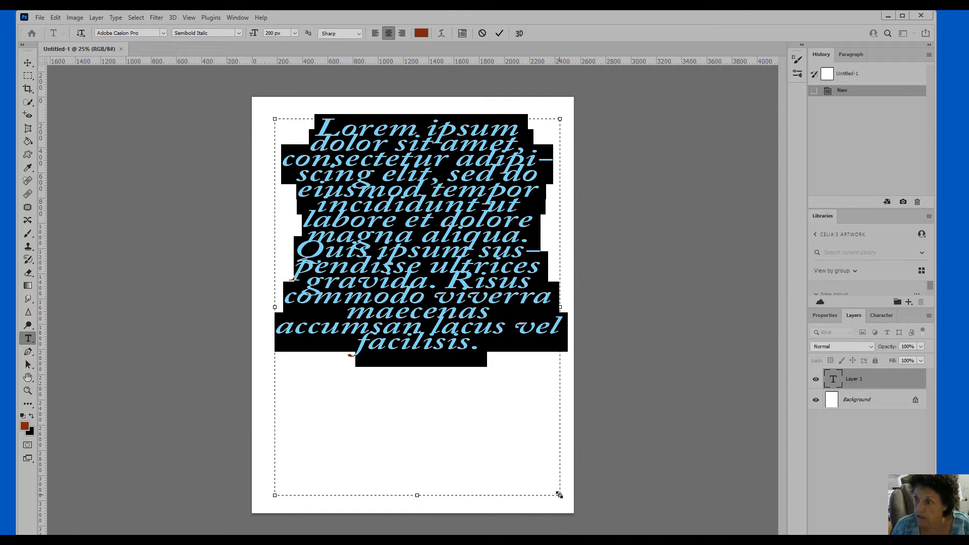
pyautogui.press('BackSpace')
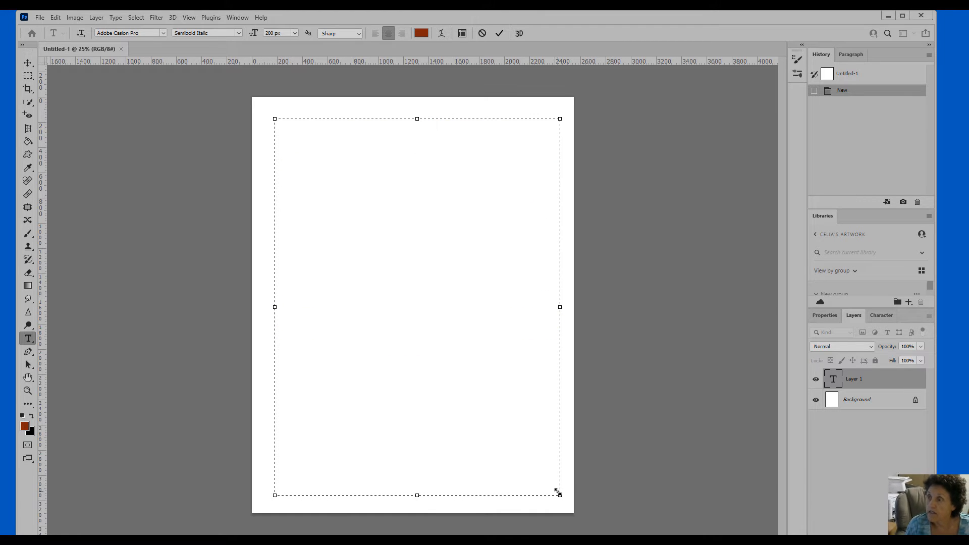
pyautogui.write('San')
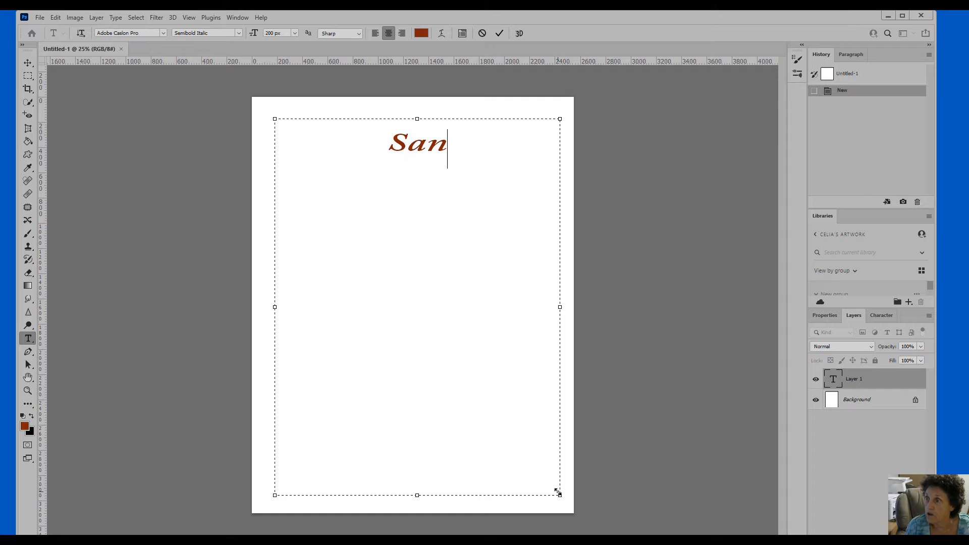
pyautogui.press('Return')
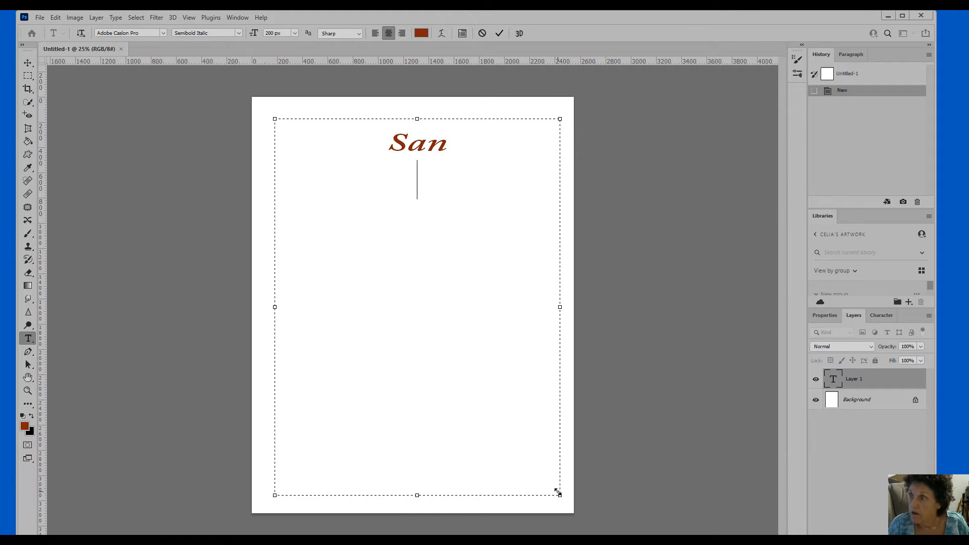
pyautogui.write('Antonio')
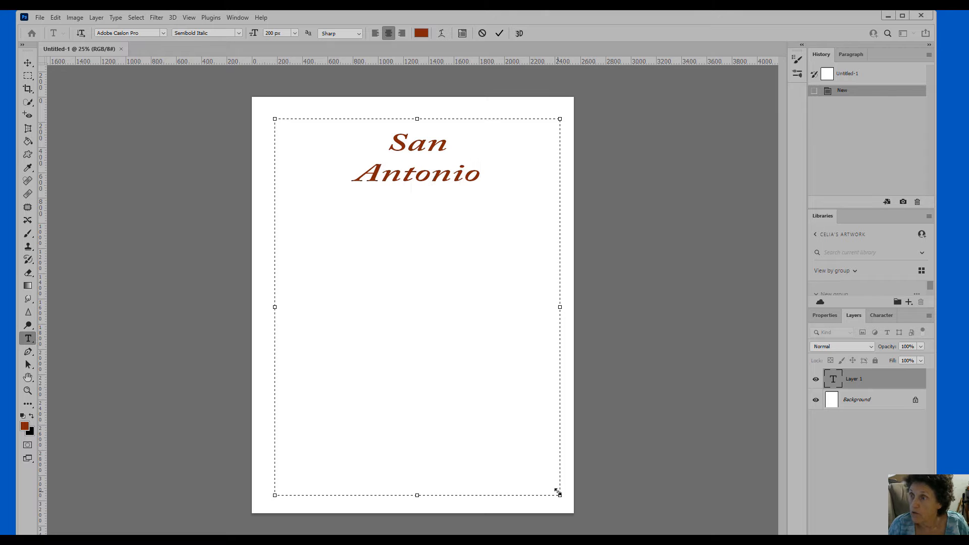
pyautogui.press('Return')
pyautogui.write('Web ')
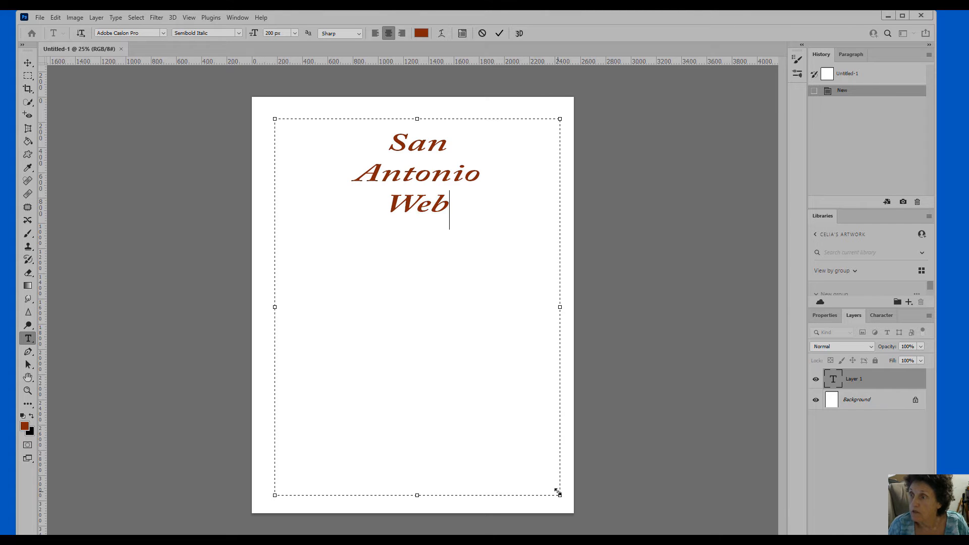
pyautogui.write('S')
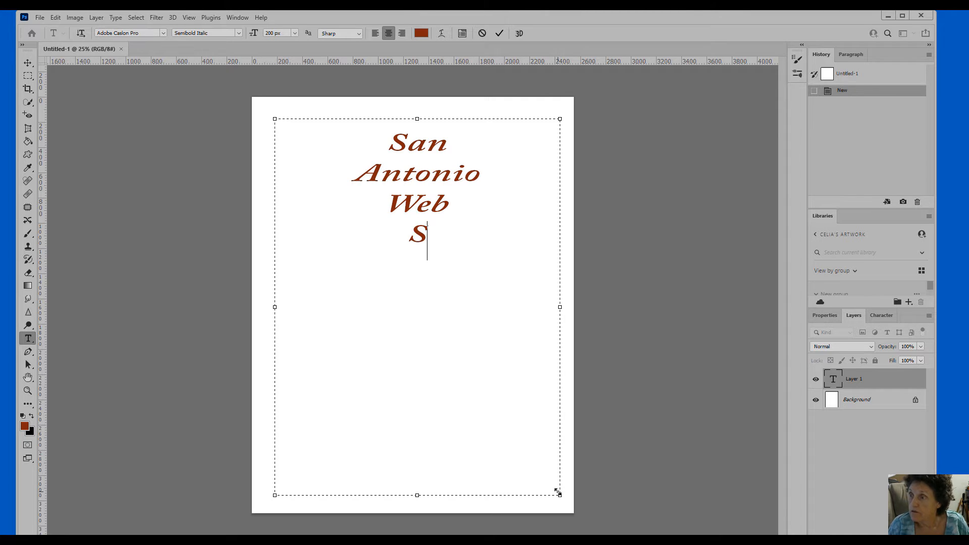
pyautogui.write('pinners')
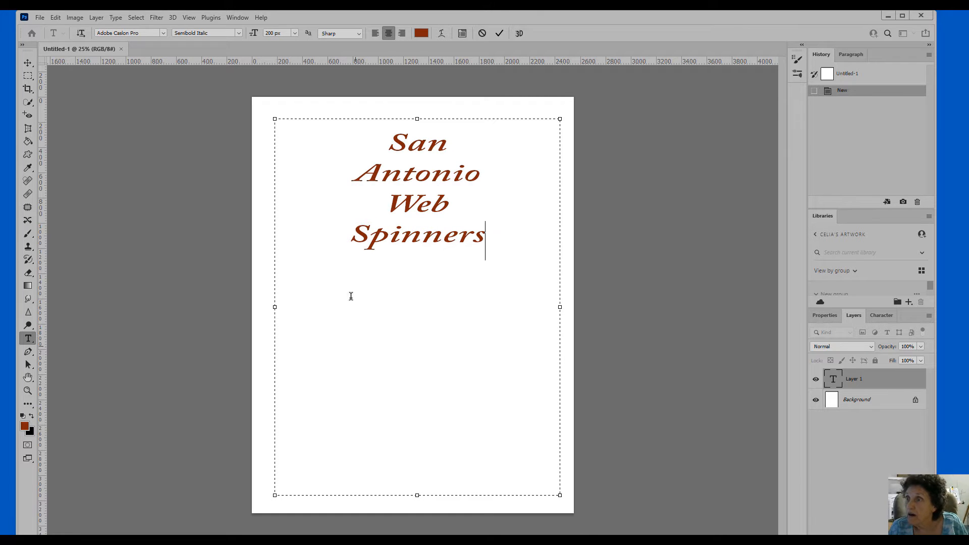
pyautogui.click(239, 18)
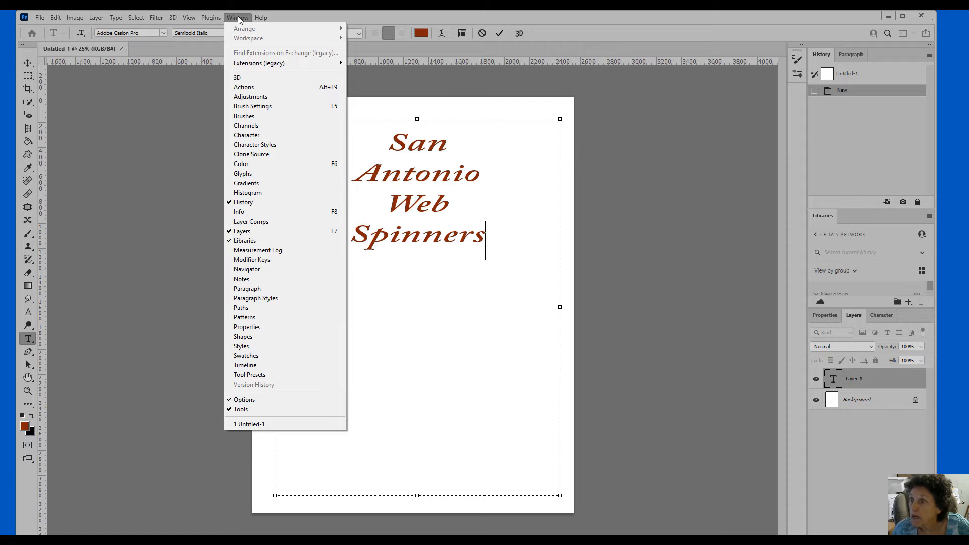
pyautogui.click(256, 178)
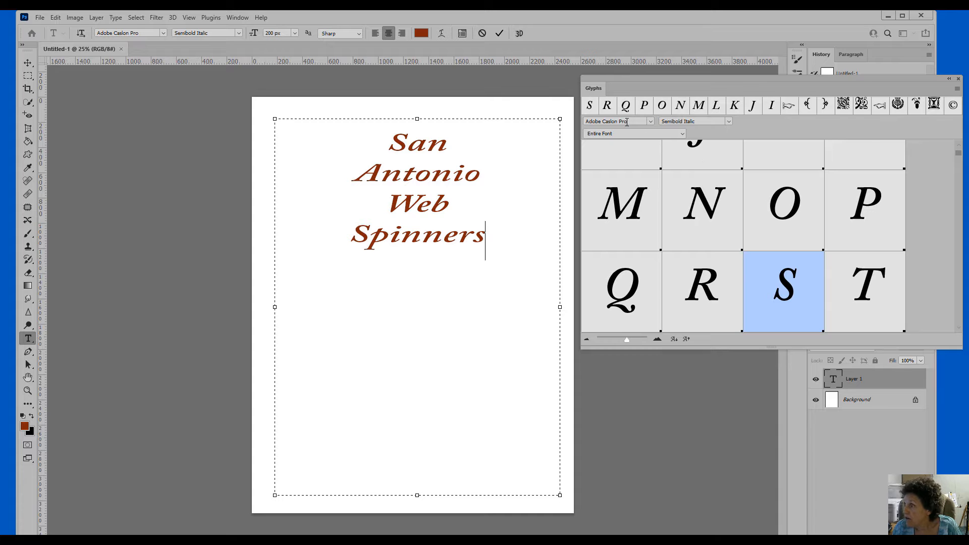
pyautogui.click(650, 121)
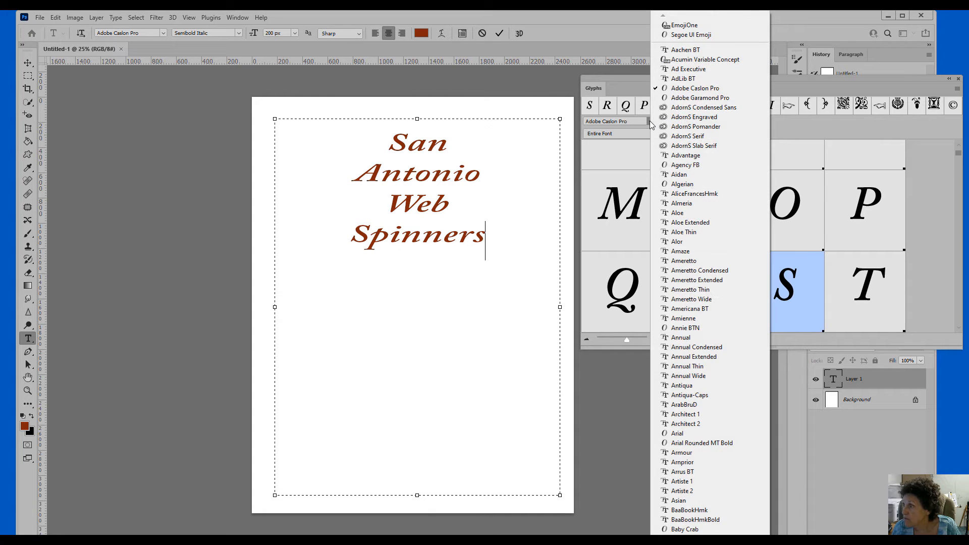
pyautogui.click(650, 121)
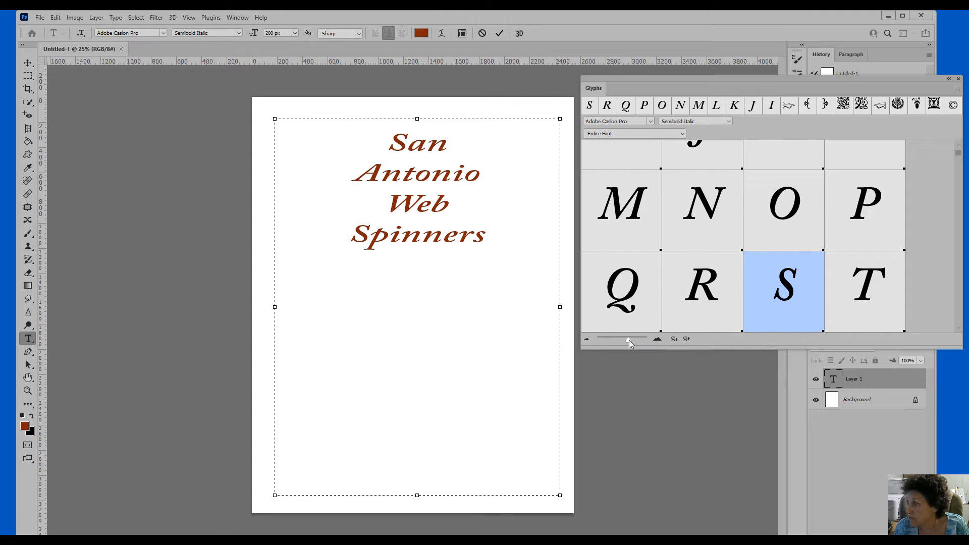
# Enlarge the Glyphs panel previews to three capitals per row, then nudge the panel slightly left
pyautogui.moveTo(628, 340)
pyautogui.mouseDown()
pyautogui.moveTo(640, 340)
pyautogui.moveTo(627, 340)
pyautogui.mouseUp()
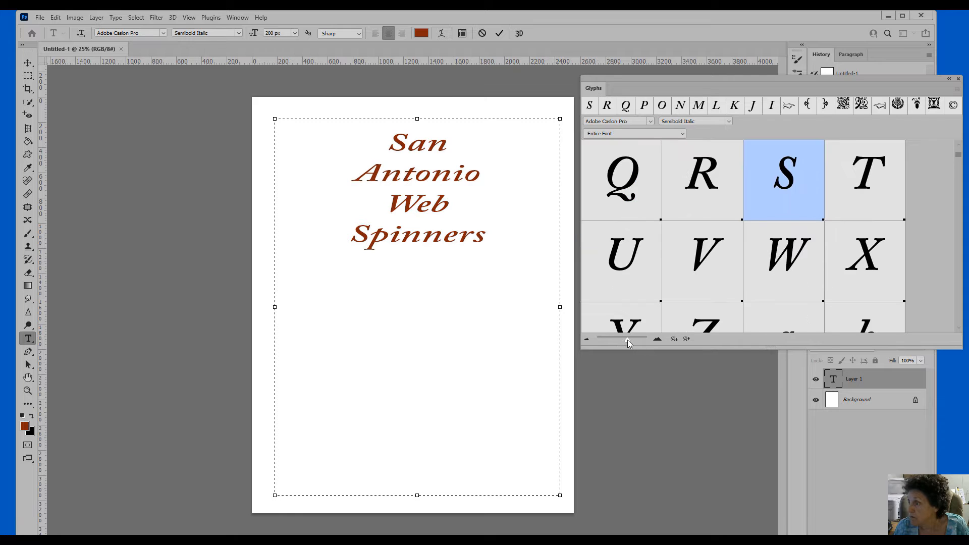
pyautogui.click(657, 339)
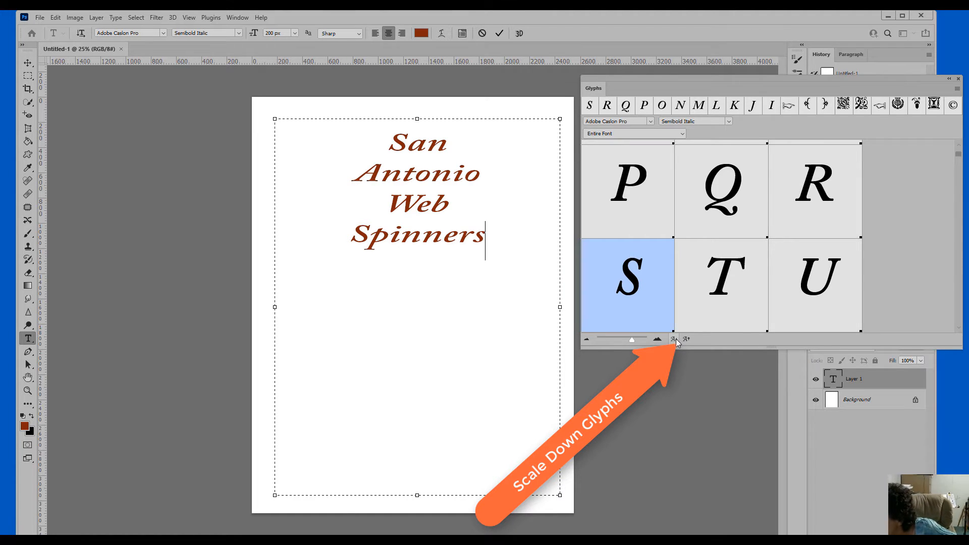
pyautogui.click(675, 338)
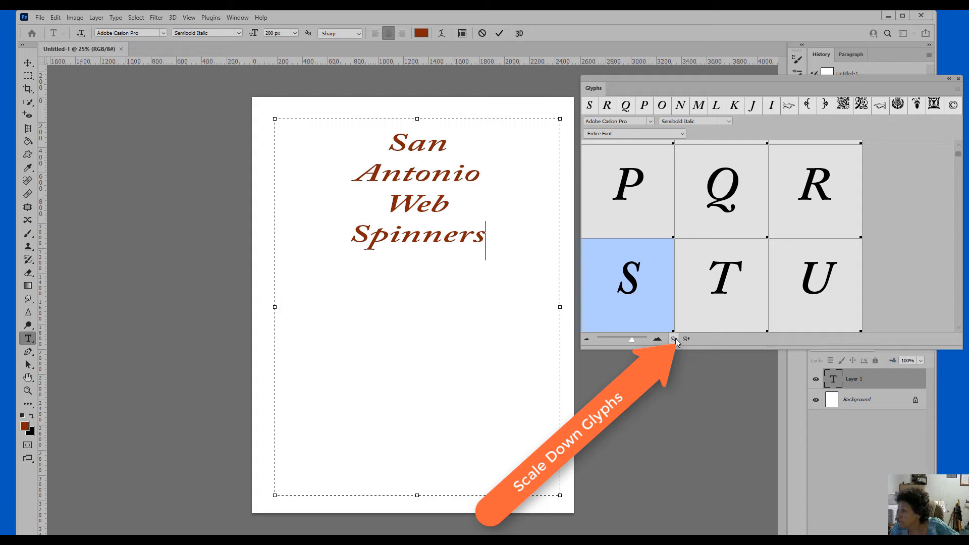
pyautogui.click(675, 338)
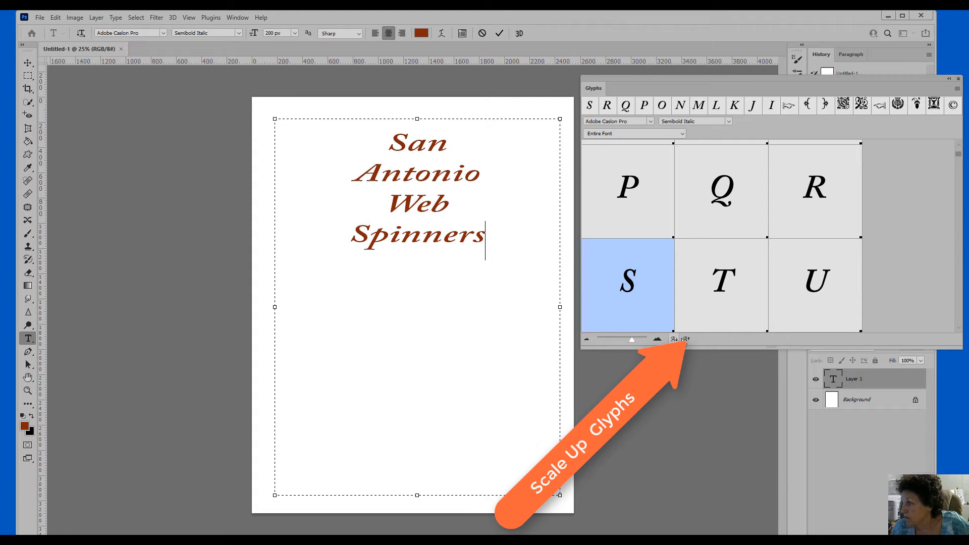
pyautogui.click(688, 338)
pyautogui.click(688, 337)
pyautogui.click(688, 338)
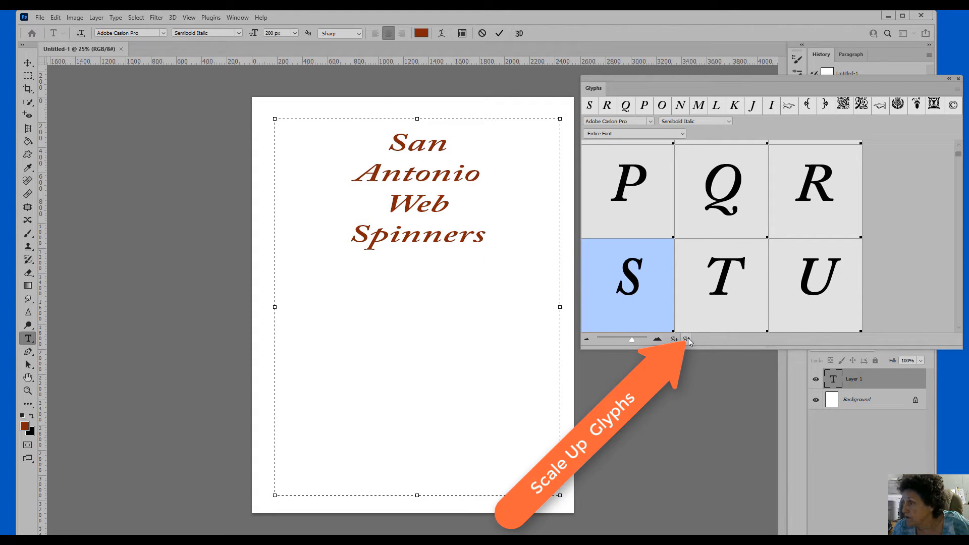
pyautogui.click(688, 337)
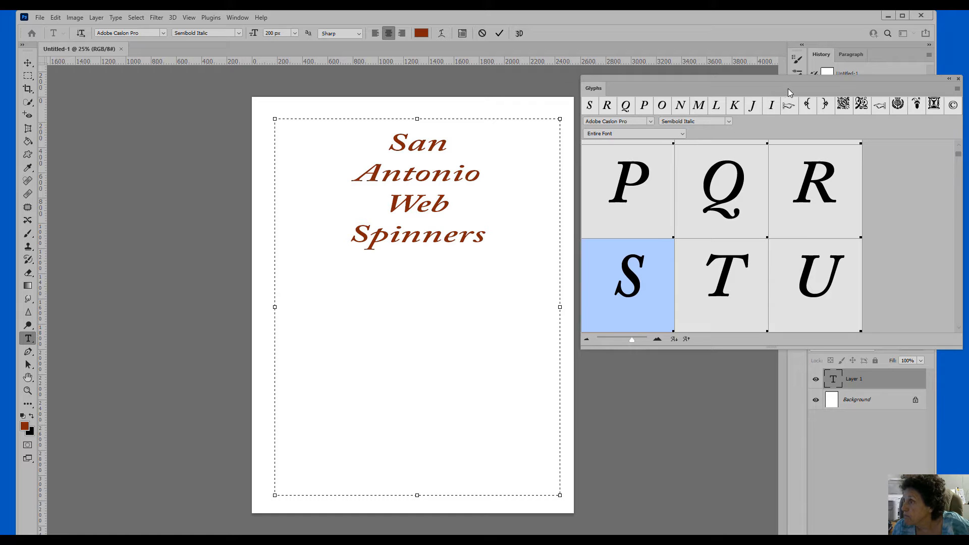
pyautogui.moveTo(788, 89); pyautogui.dragTo(779, 89)
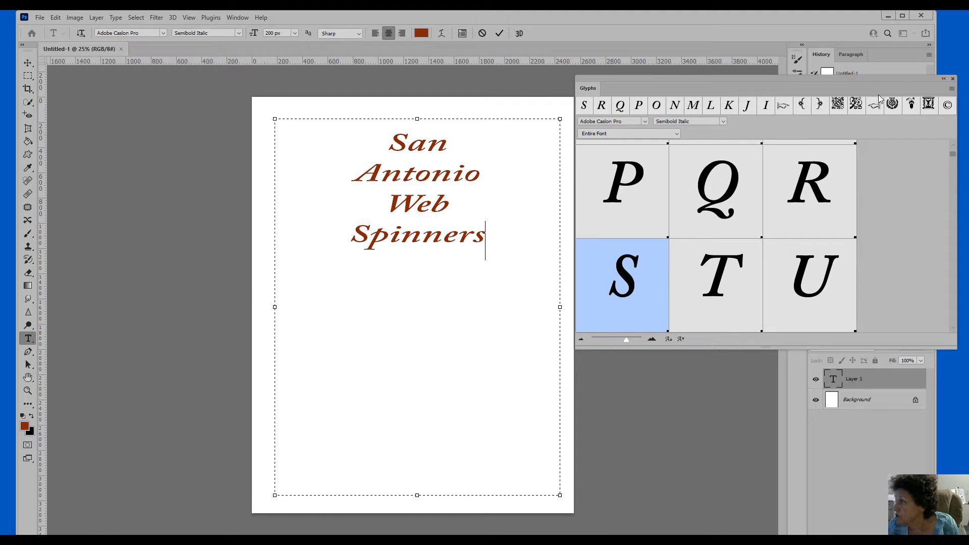
# Clear the recent glyphs and set the Glyphs panel to Alternates For Selection
pyautogui.click(952, 90)
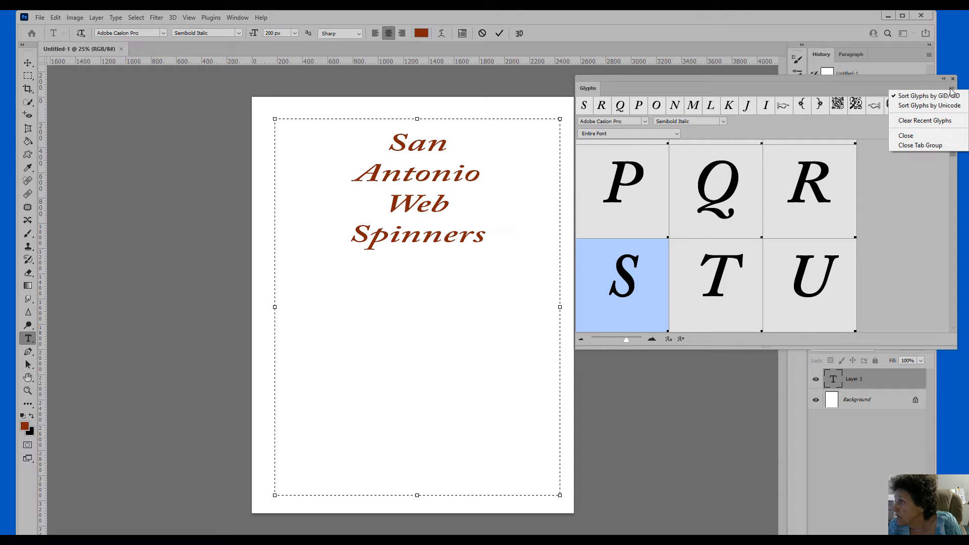
pyautogui.click(932, 121)
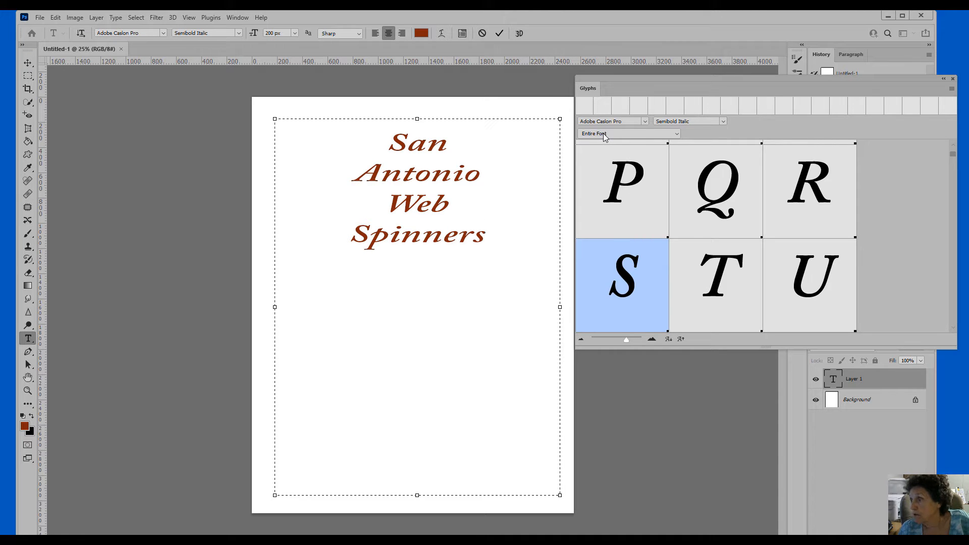
pyautogui.click(678, 134)
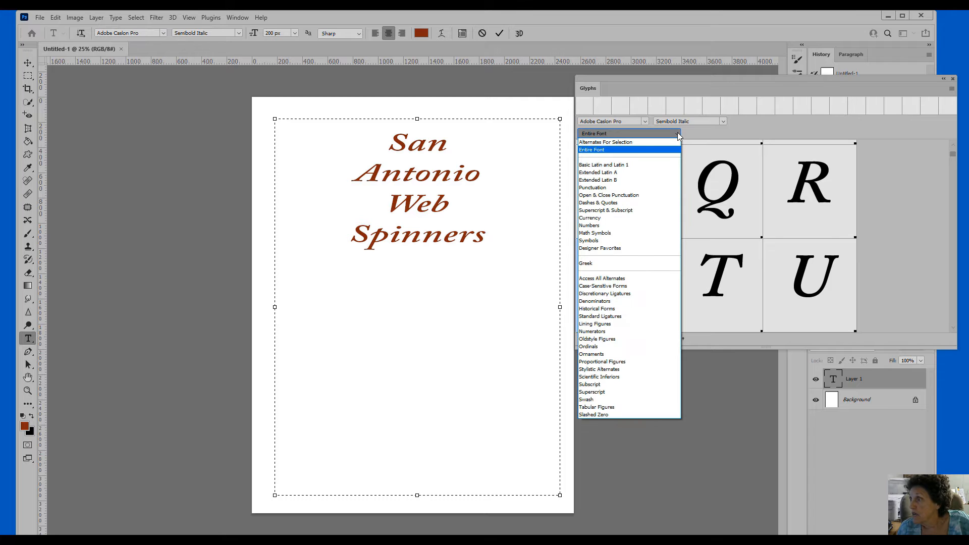
pyautogui.click(604, 143)
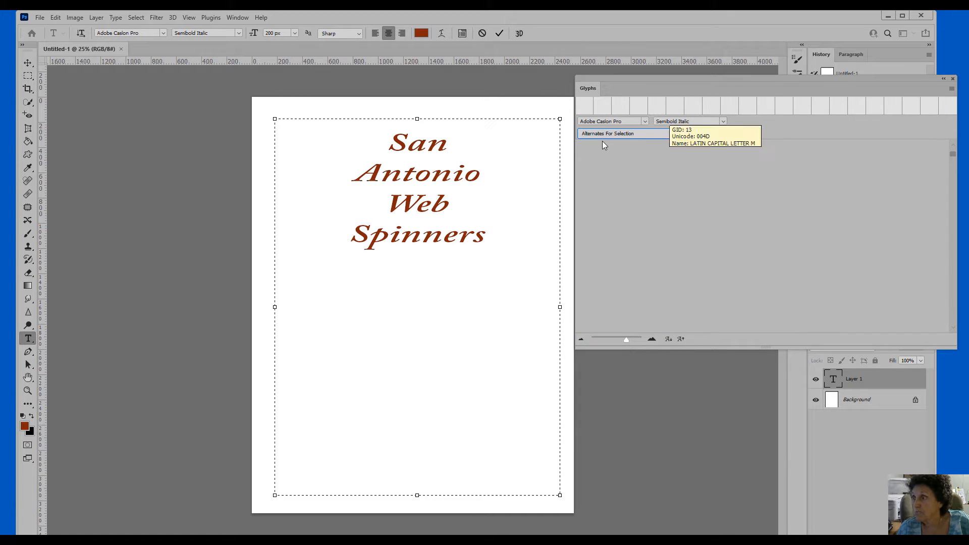
# Replace the S of San and the A of Antonio with their swash alternates
pyautogui.click(406, 143)
pyautogui.moveTo(407, 143); pyautogui.dragTo(383, 143)
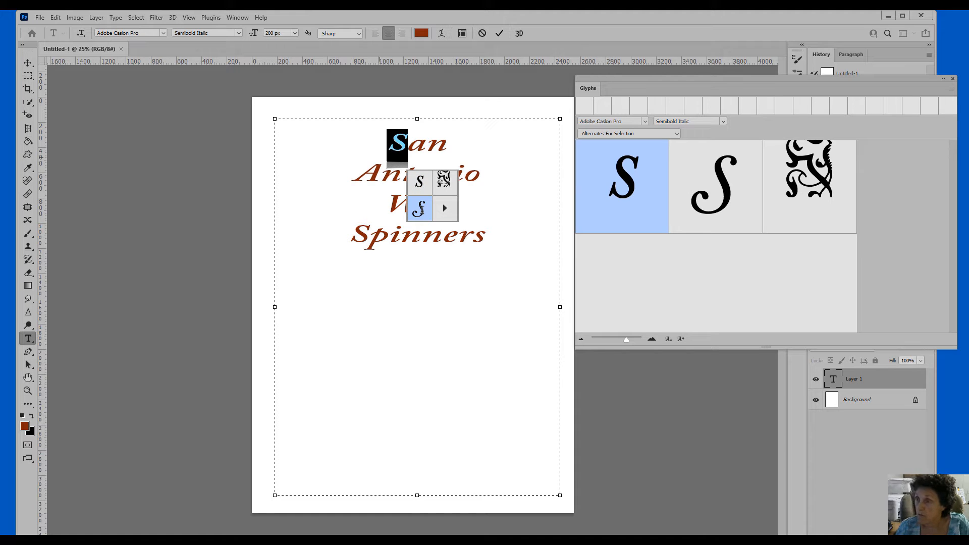
pyautogui.click(423, 207)
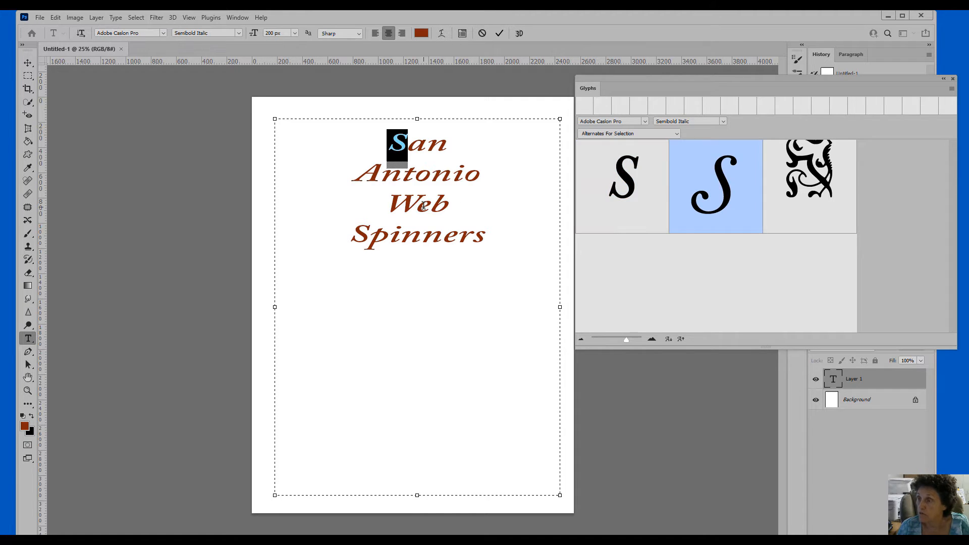
pyautogui.click(382, 178)
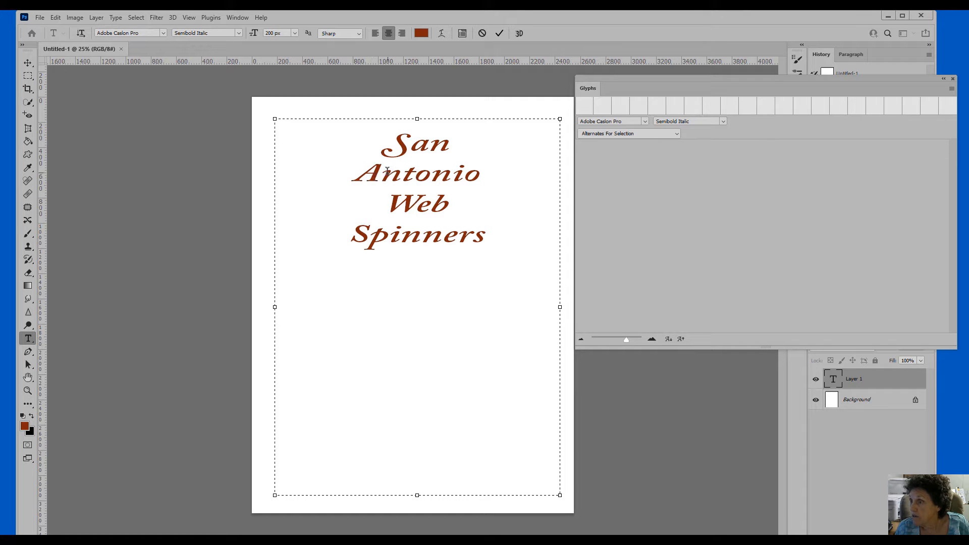
pyautogui.moveTo(353, 171); pyautogui.dragTo(379, 172)
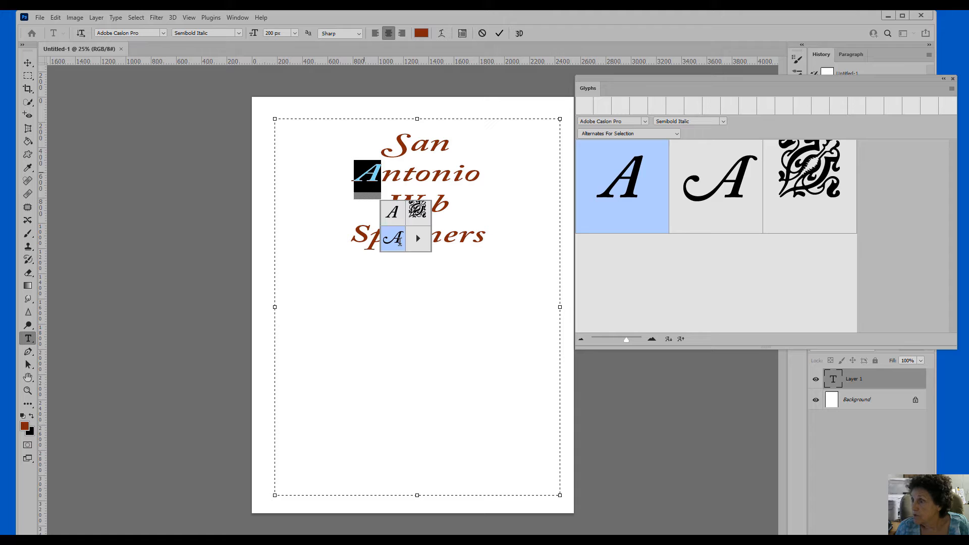
pyautogui.click(399, 239)
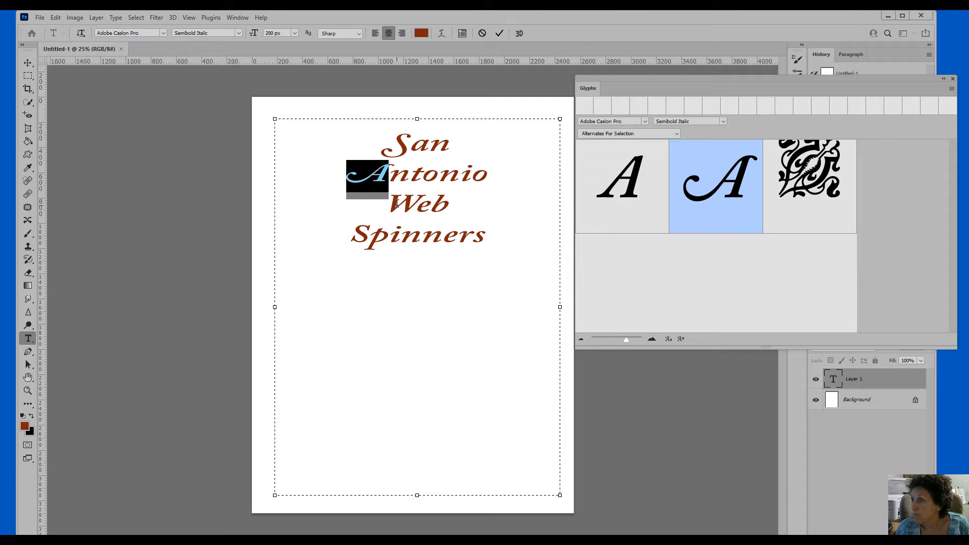
# Leave the W of Web plain and give the S of Spinners its swash form
pyautogui.click(393, 202)
pyautogui.moveTo(400, 202); pyautogui.dragTo(414, 202)
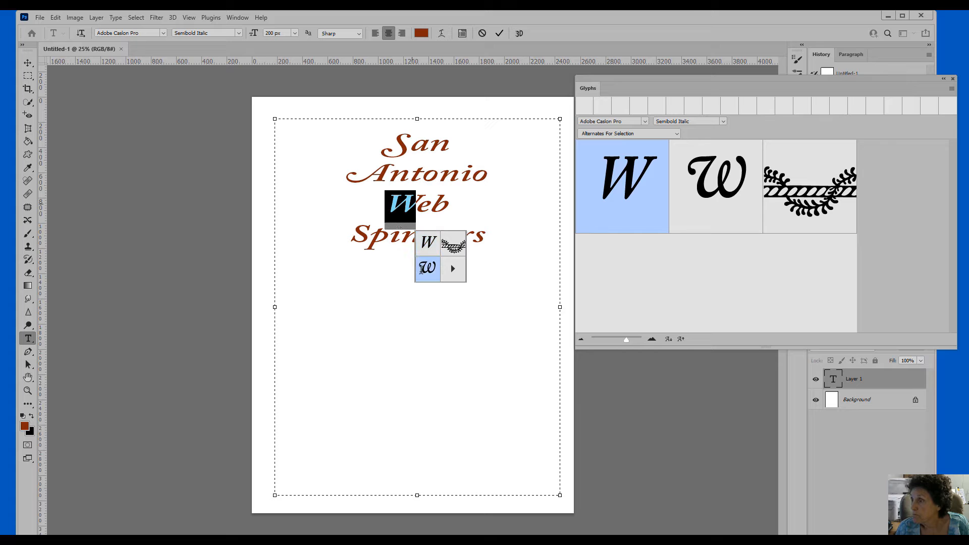
pyautogui.click(427, 247)
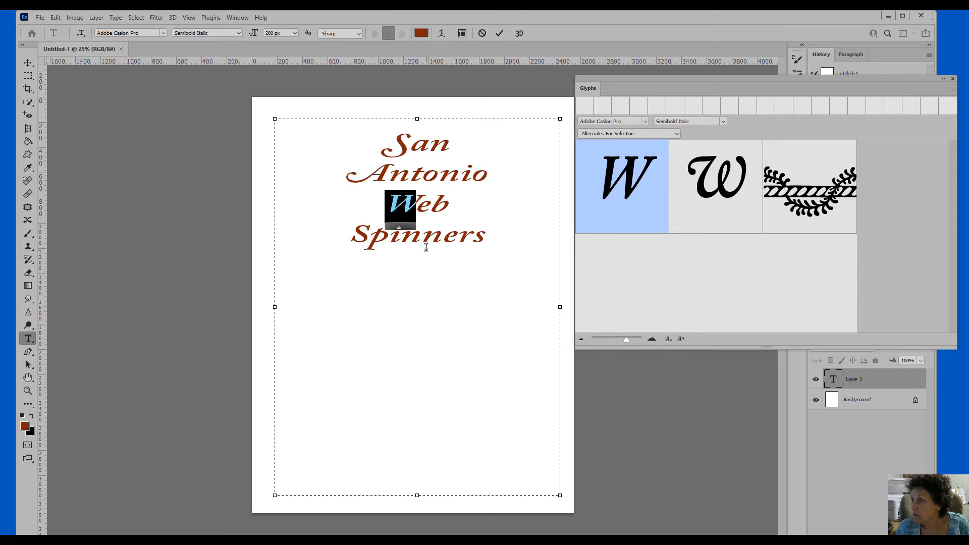
pyautogui.moveTo(349, 236); pyautogui.dragTo(369, 249)
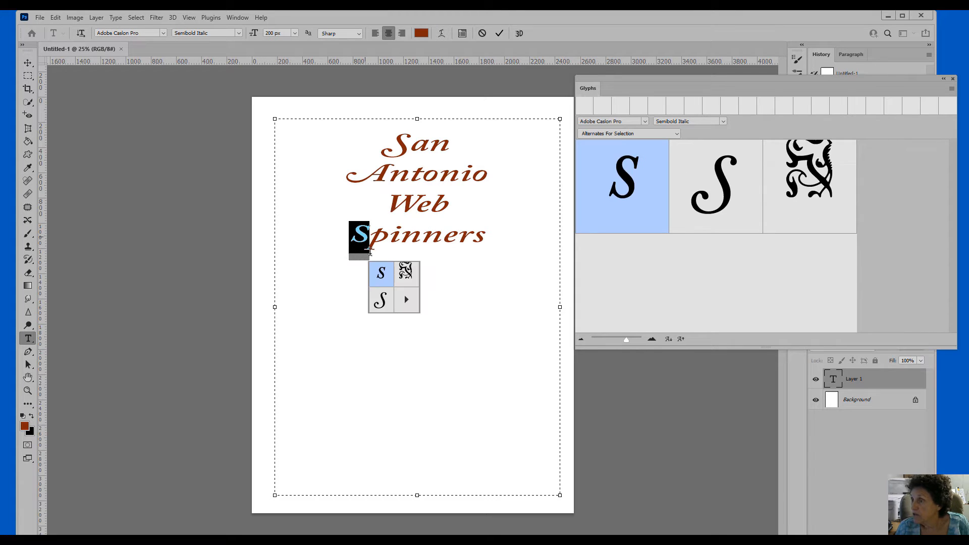
pyautogui.click(382, 300)
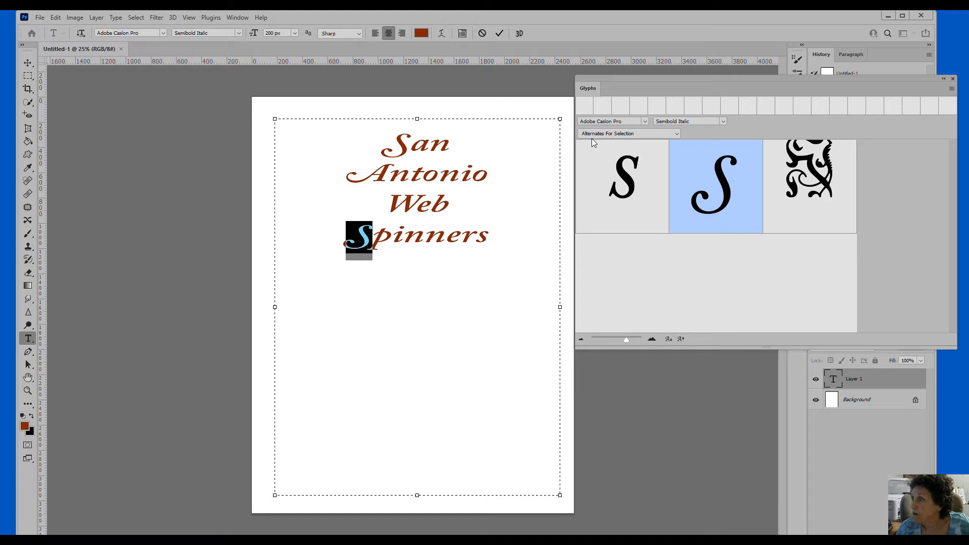
# Switch the Glyphs panel back to Entire Font and add an empty line after Spinners
pyautogui.click(676, 133)
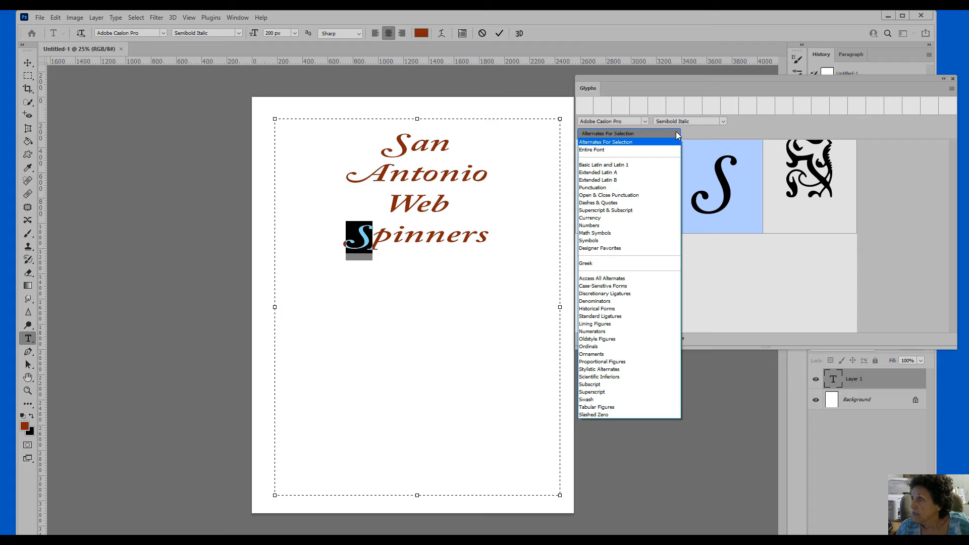
pyautogui.click(607, 151)
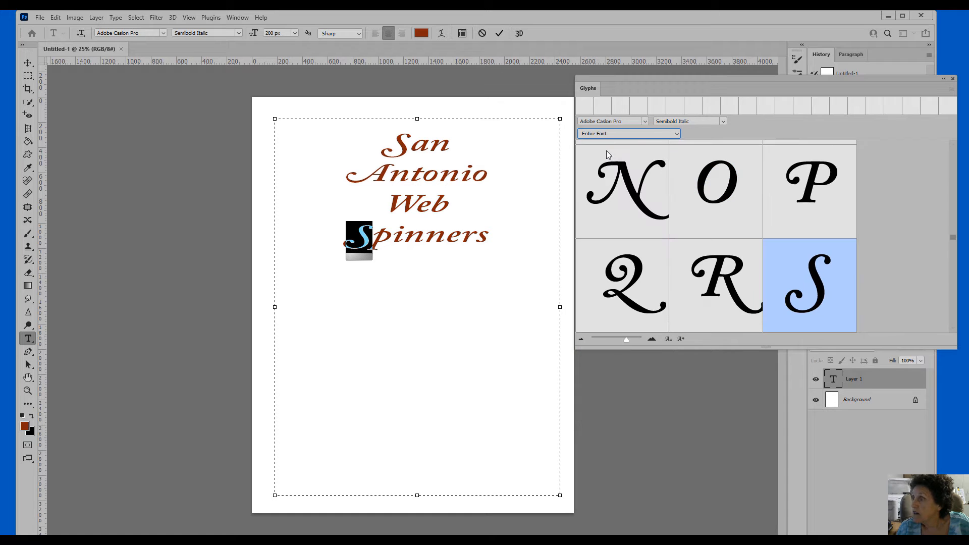
pyautogui.click(504, 234)
pyautogui.press('Return')
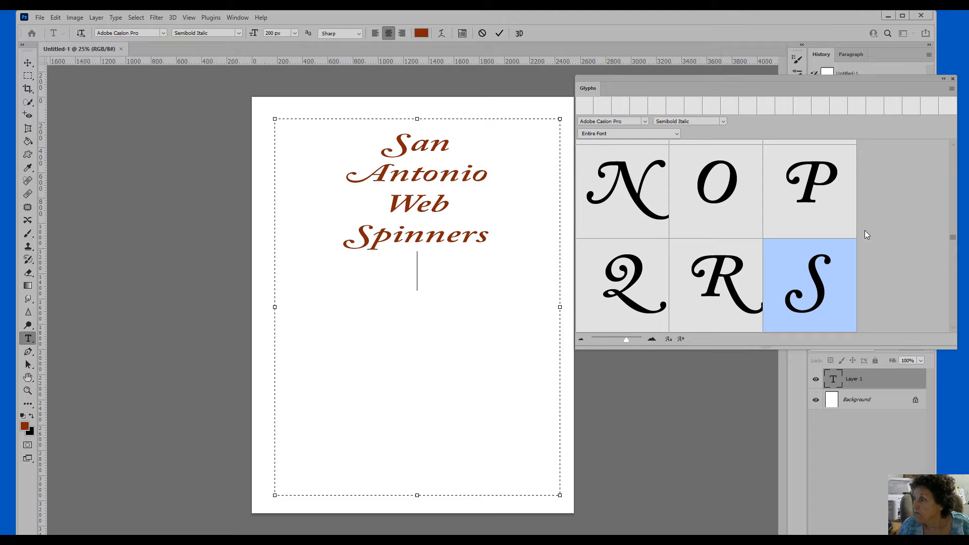
pyautogui.moveTo(952, 237); pyautogui.dragTo(960, 168)
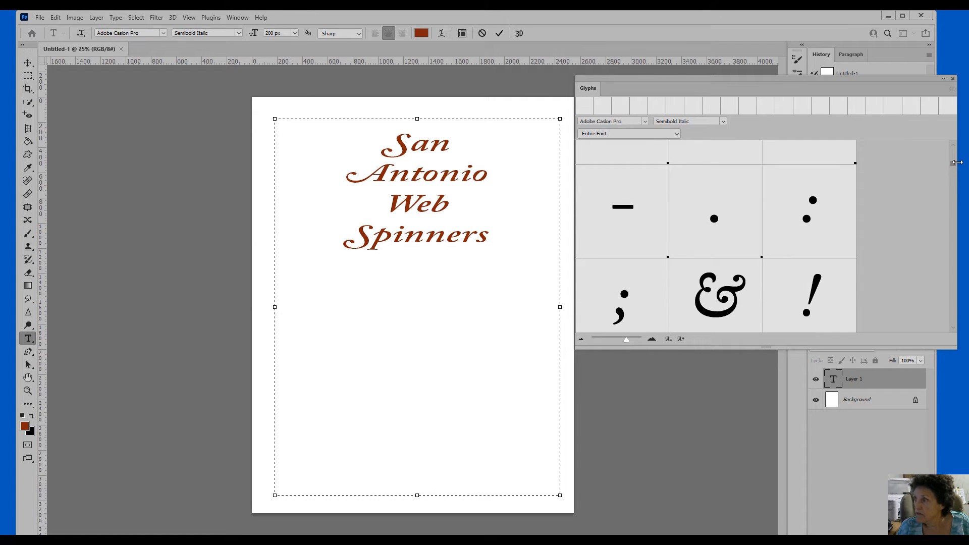
# Add an ornament line of colon, period, ampersand, colon, period, then start a new line
pyautogui.doubleClick(810, 218)
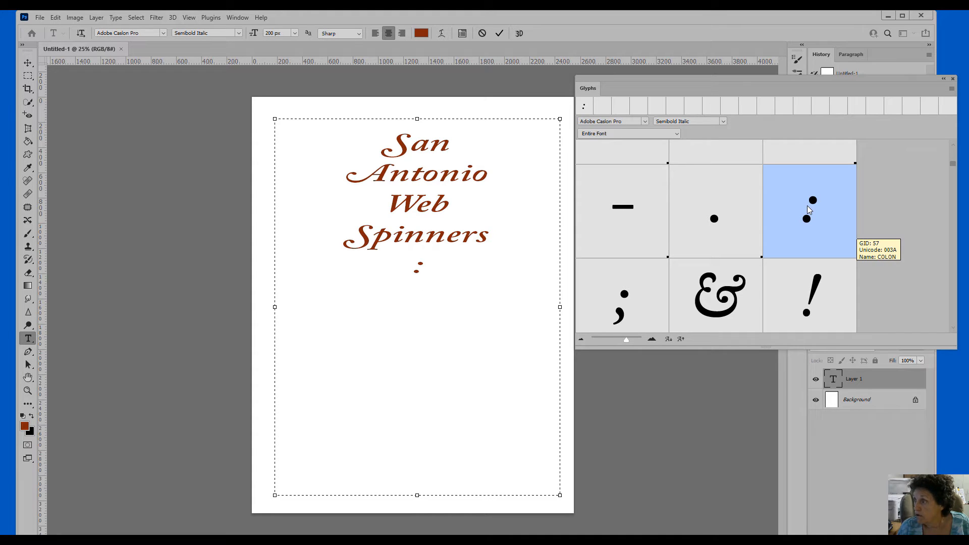
pyautogui.doubleClick(704, 226)
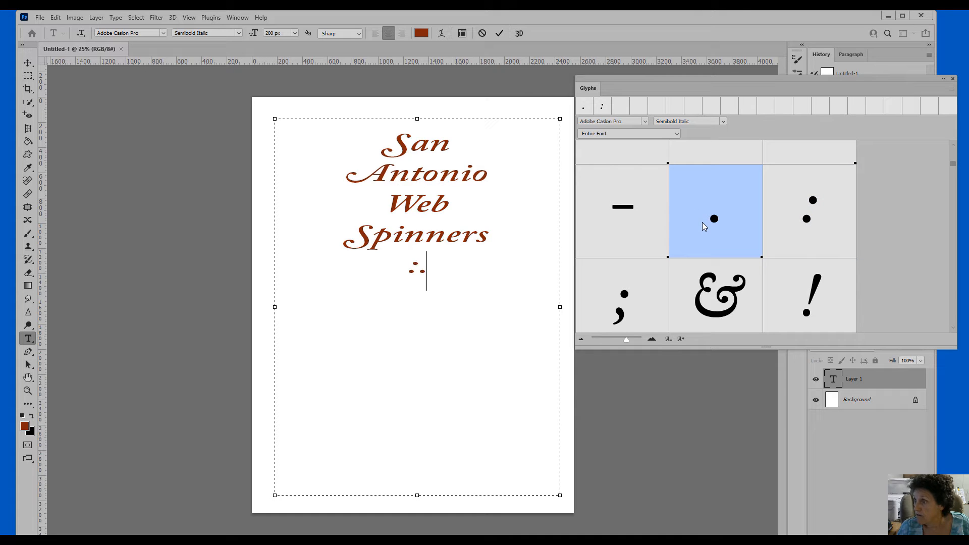
pyautogui.doubleClick(709, 306)
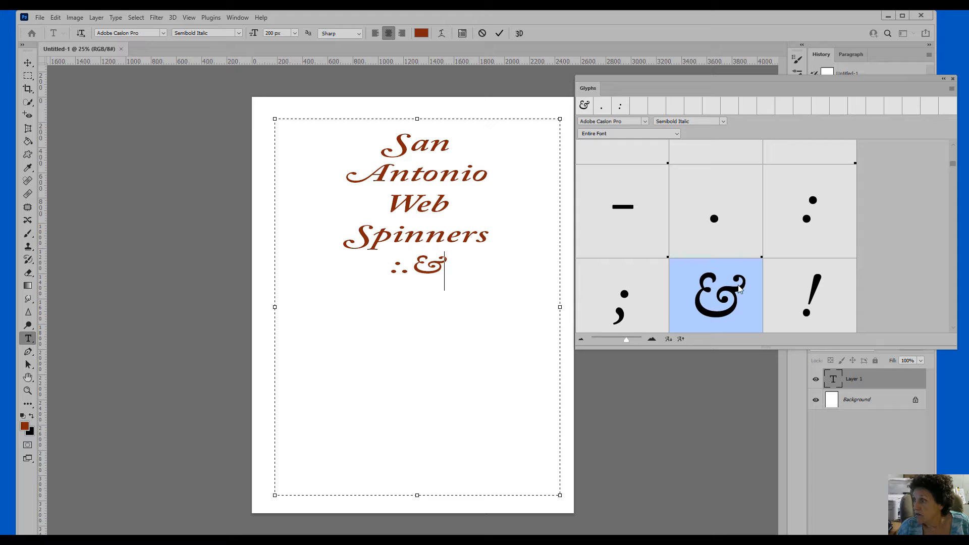
pyautogui.doubleClick(790, 217)
pyautogui.doubleClick(743, 226)
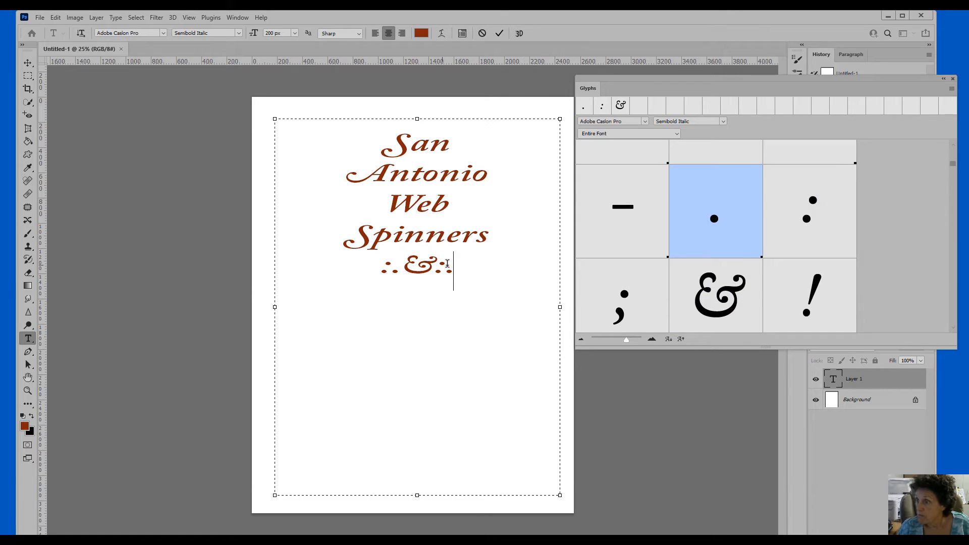
pyautogui.press('Return')
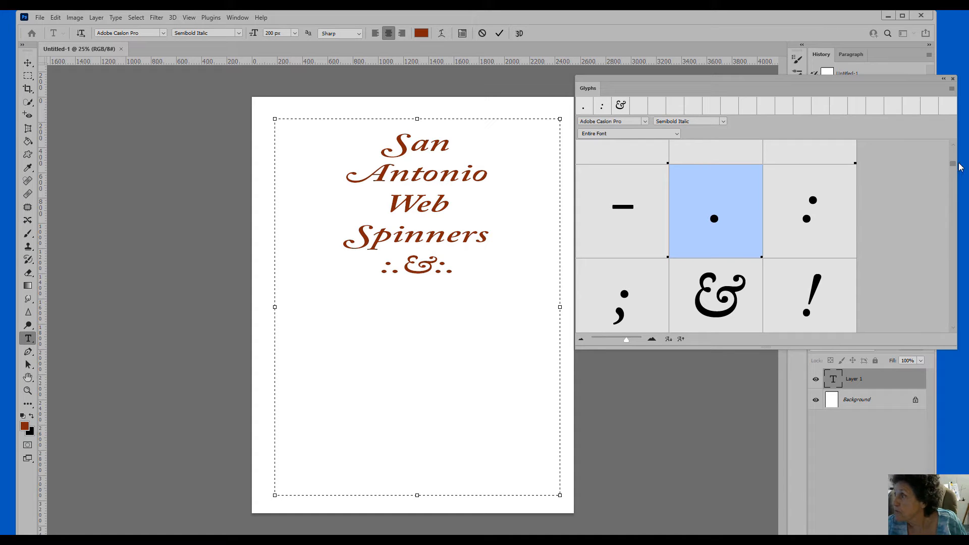
# Insert a question-mark glyph on the new line and place the cursor after it
pyautogui.scroll(-2, 953, 168)
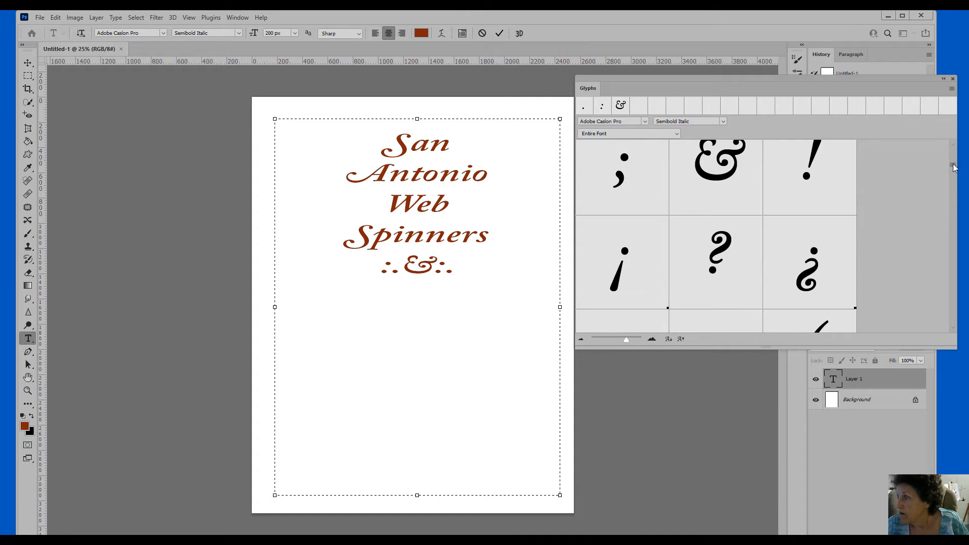
pyautogui.doubleClick(694, 268)
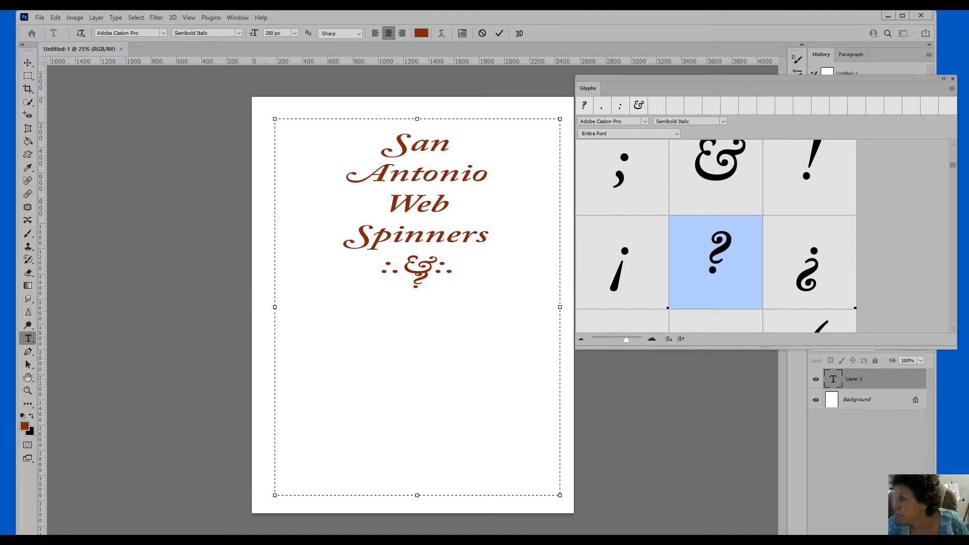
pyautogui.scroll(-2, 953, 172)
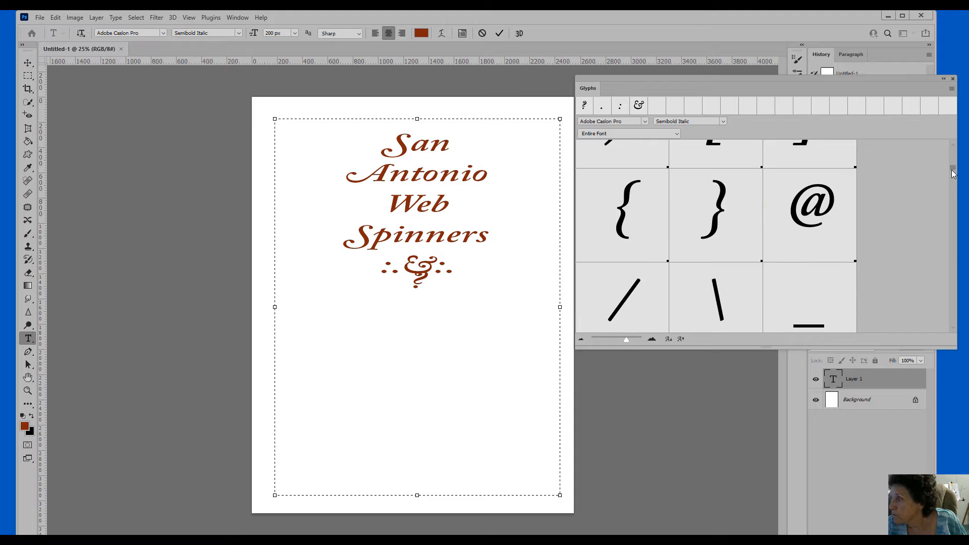
pyautogui.scroll(-1, 953, 172)
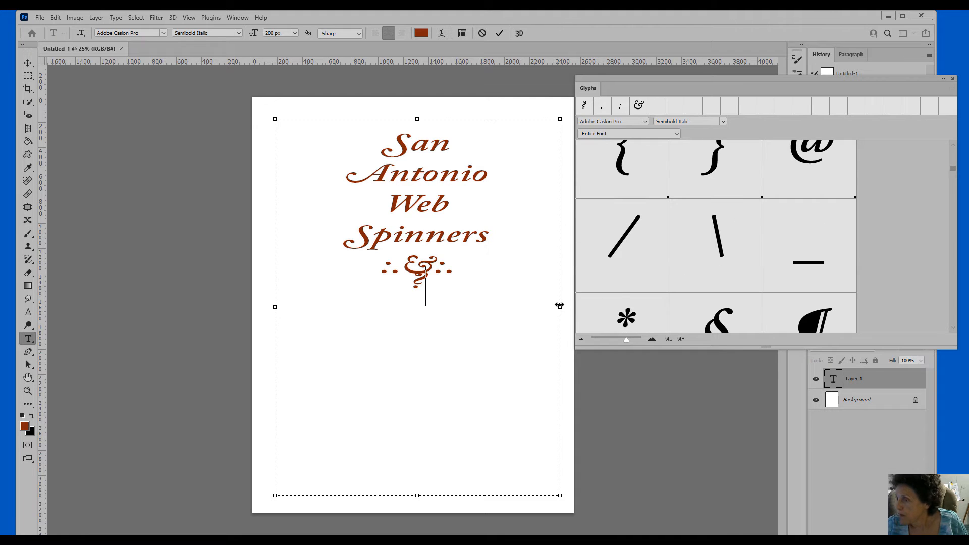
pyautogui.click(437, 288)
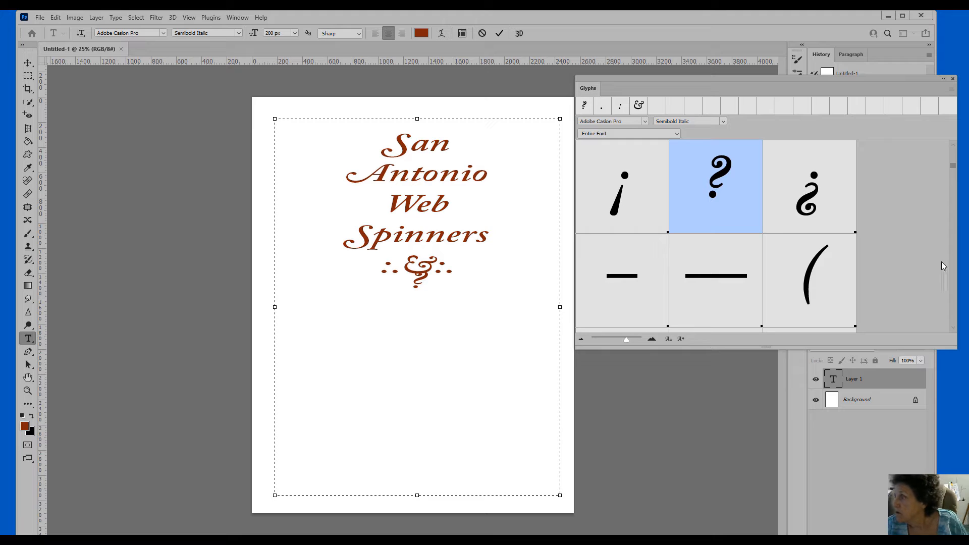
# Add a line reading [Now] using the square-bracket glyphs around the typed word Now
pyautogui.scroll(2, 955, 168)
pyautogui.scroll(-3, 955, 169)
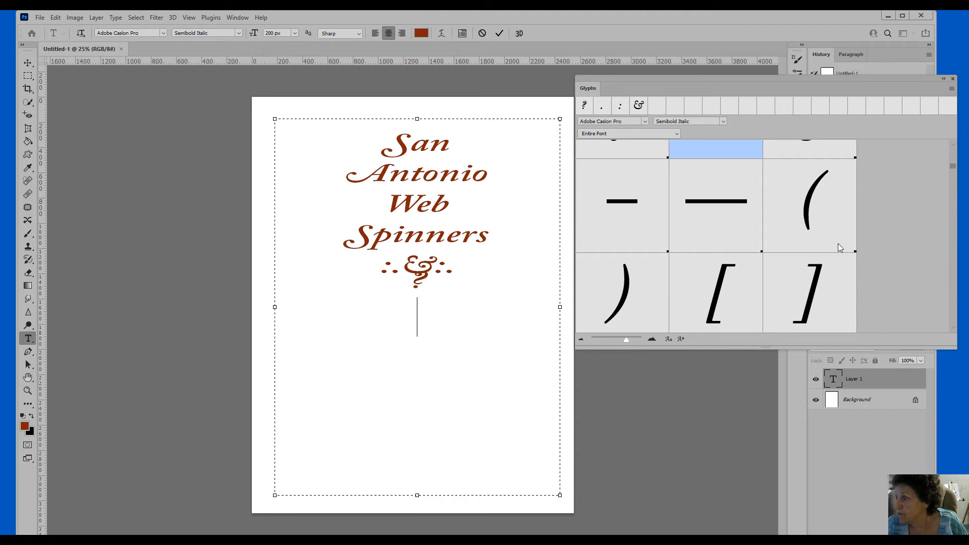
pyautogui.doubleClick(705, 285)
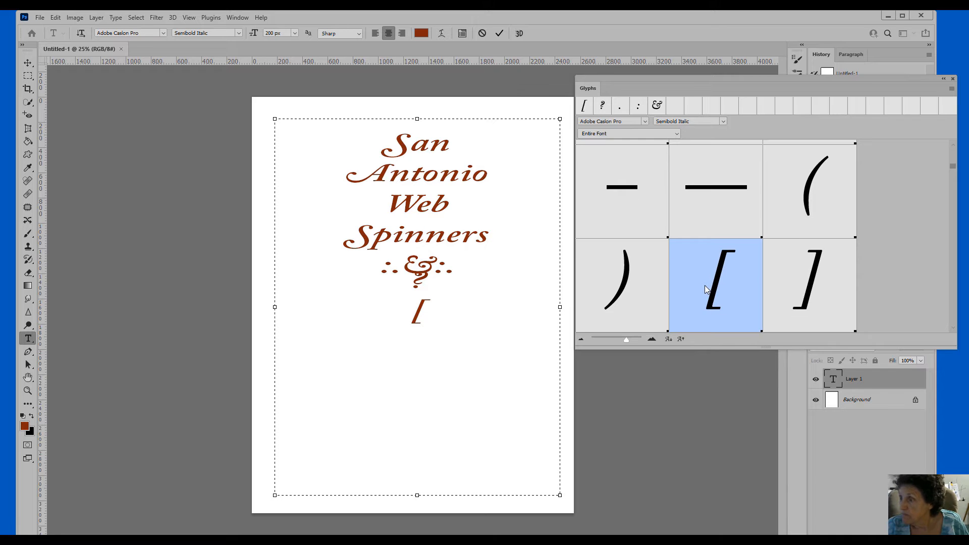
pyautogui.write('Now')
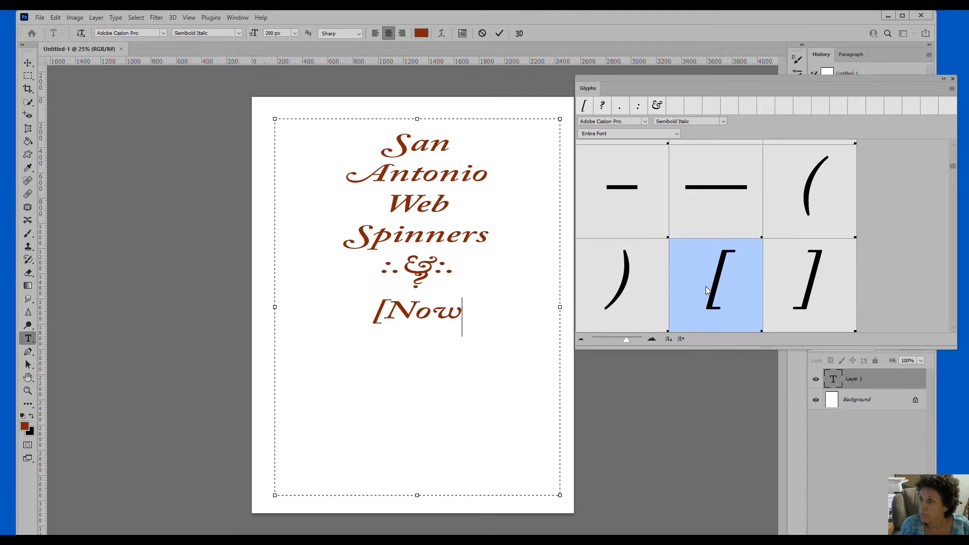
pyautogui.doubleClick(826, 272)
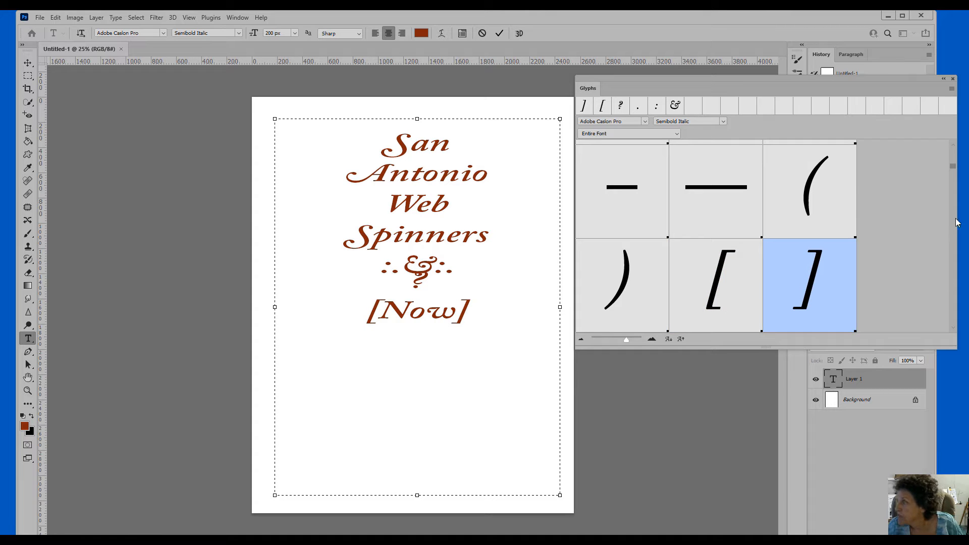
pyautogui.scroll(1, 955, 170)
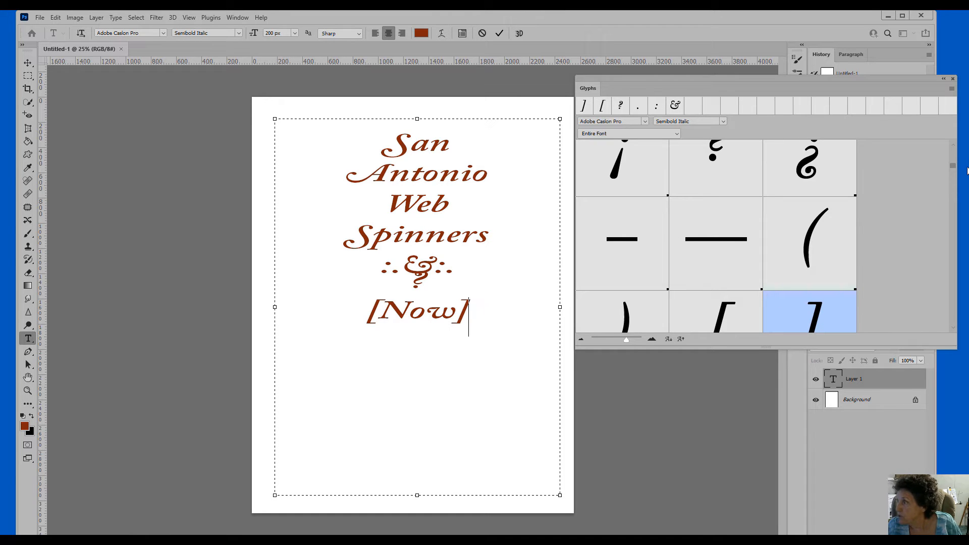
pyautogui.scroll(-2, 955, 170)
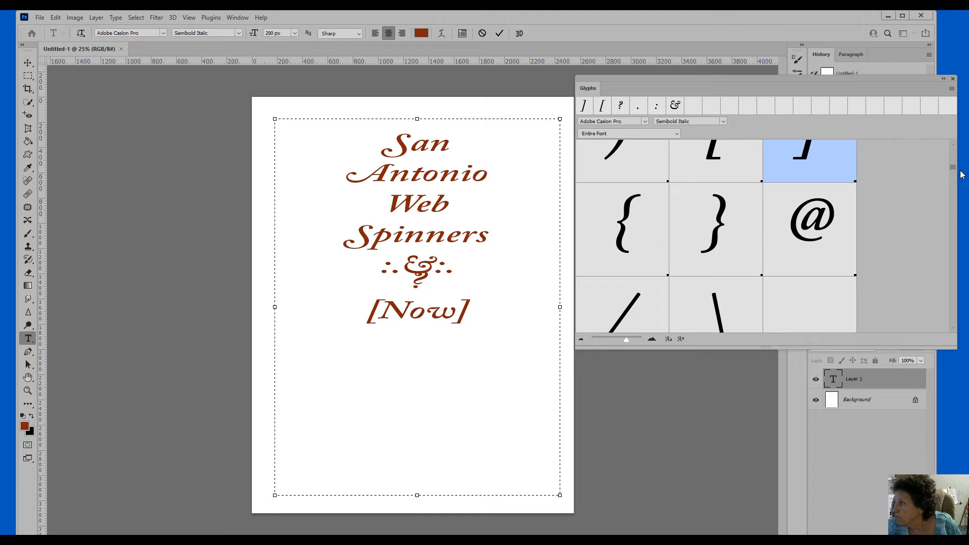
pyautogui.moveTo(952, 168); pyautogui.dragTo(953, 175)
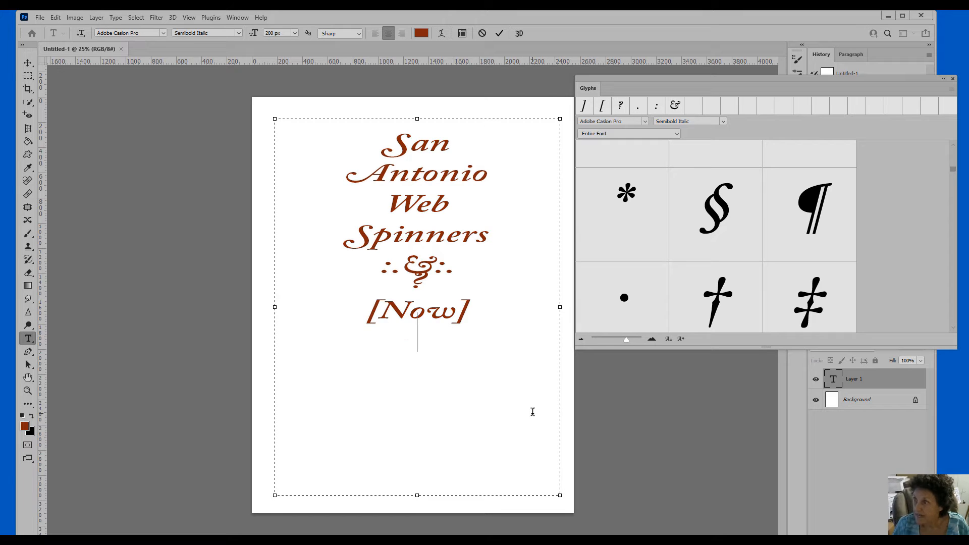
# Insert asterisk, section sign and pilcrow glyphs beneath [Now]
pyautogui.doubleClick(631, 220)
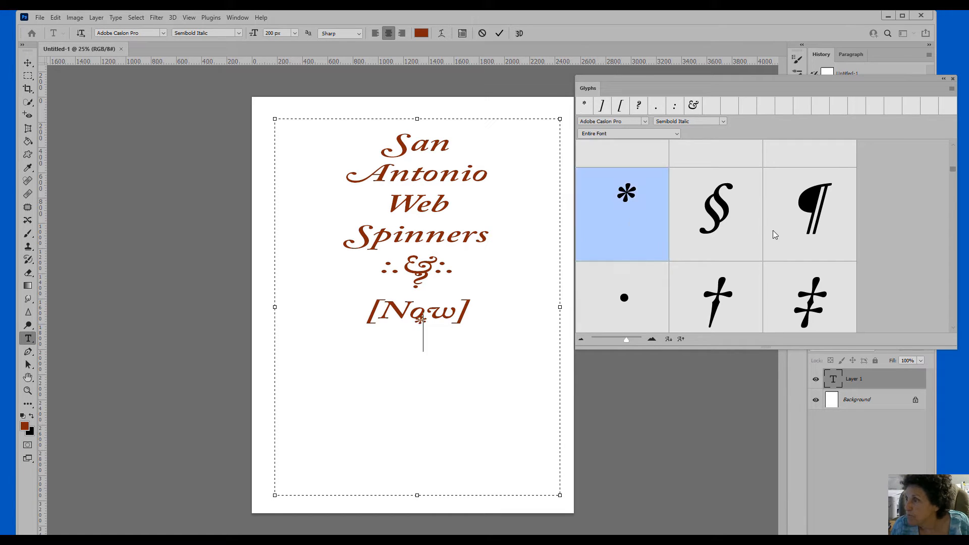
pyautogui.doubleClick(723, 223)
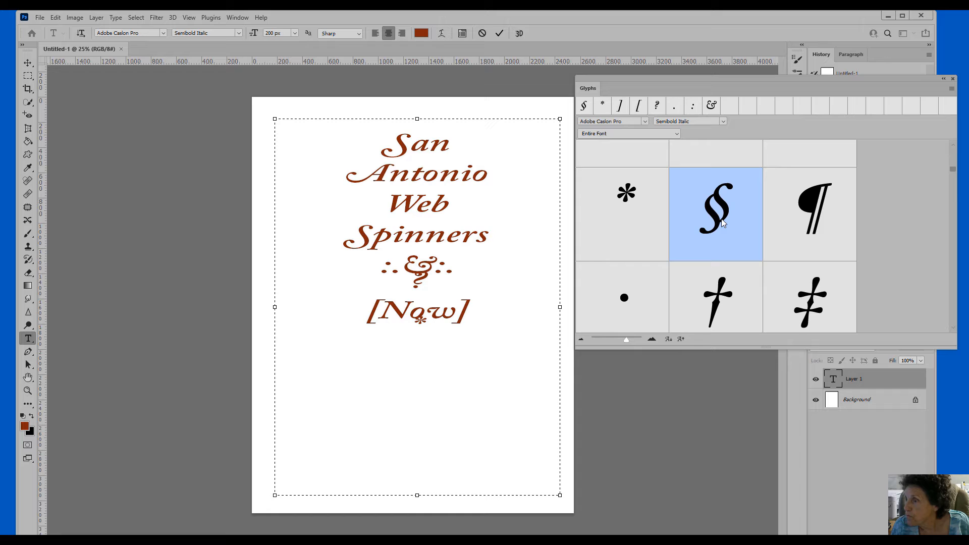
pyautogui.doubleClick(805, 212)
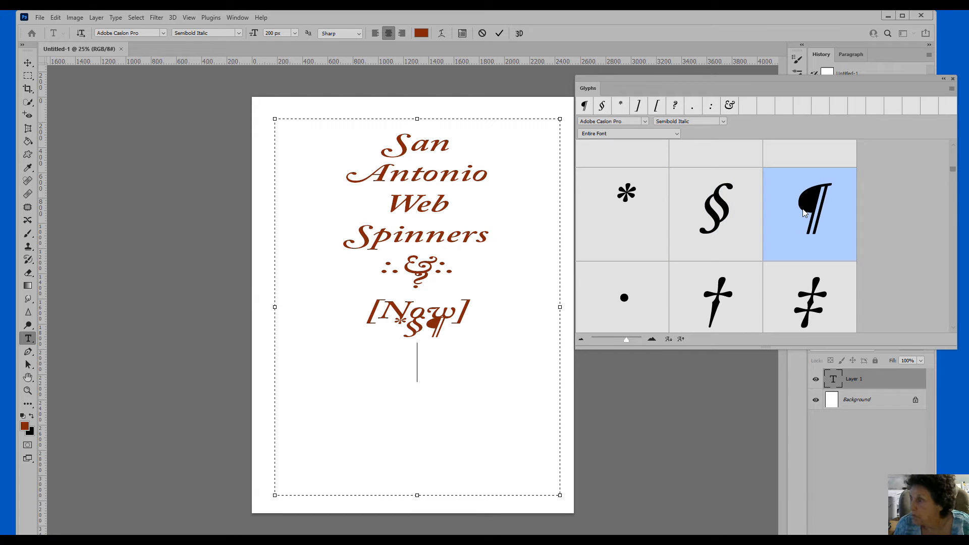
# Add dagger and double-dagger glyphs, then scroll the glyph grid down to the fractions
pyautogui.click(718, 297)
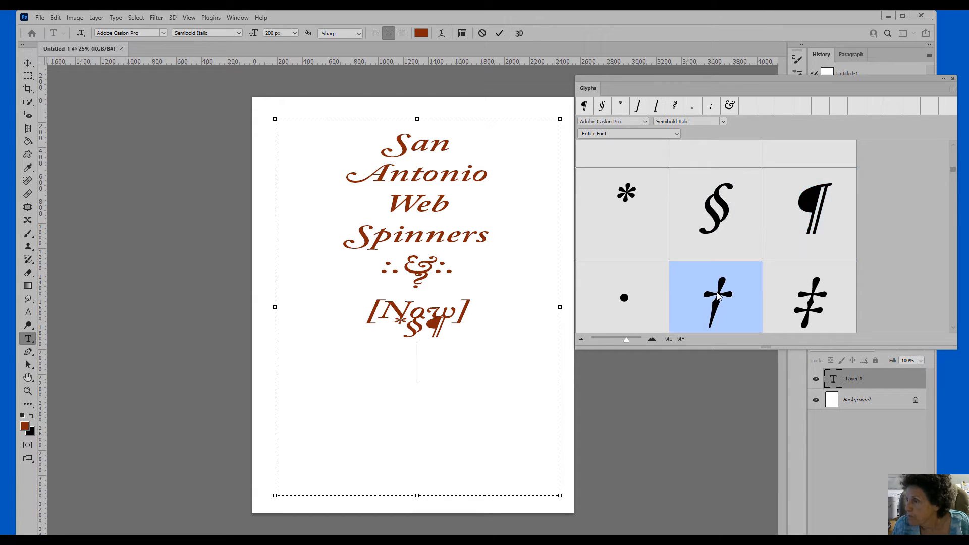
pyautogui.doubleClick(718, 297)
pyautogui.doubleClick(803, 297)
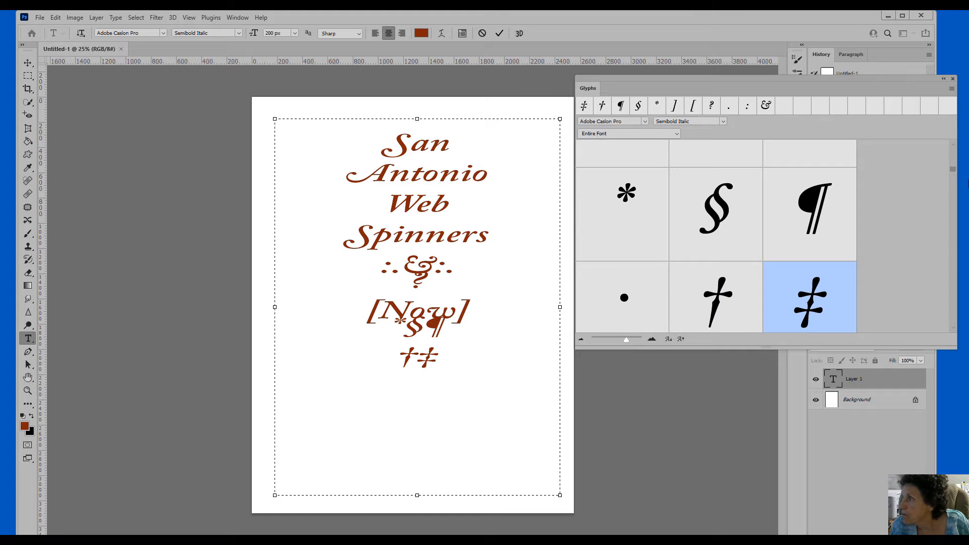
pyautogui.scroll(-5, 954, 175)
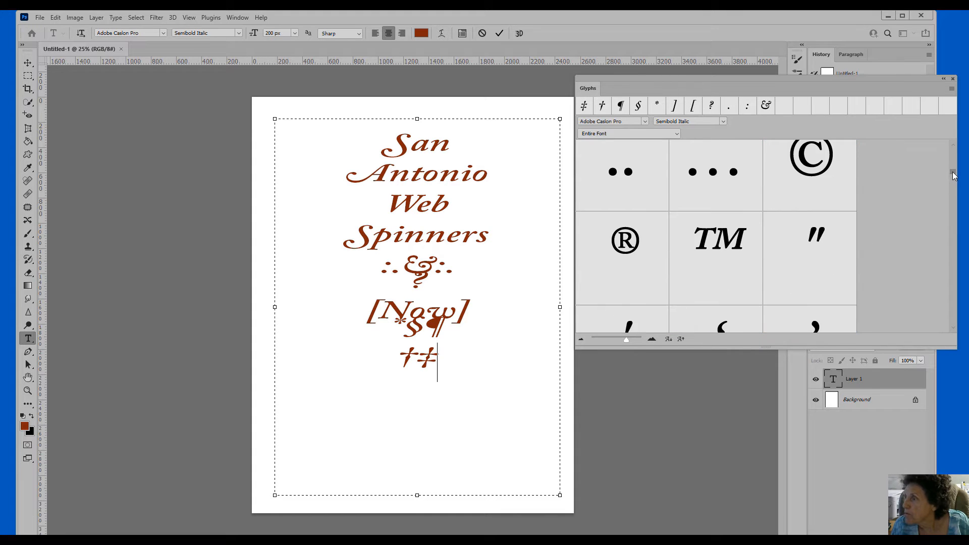
pyautogui.scroll(-6, 953, 176)
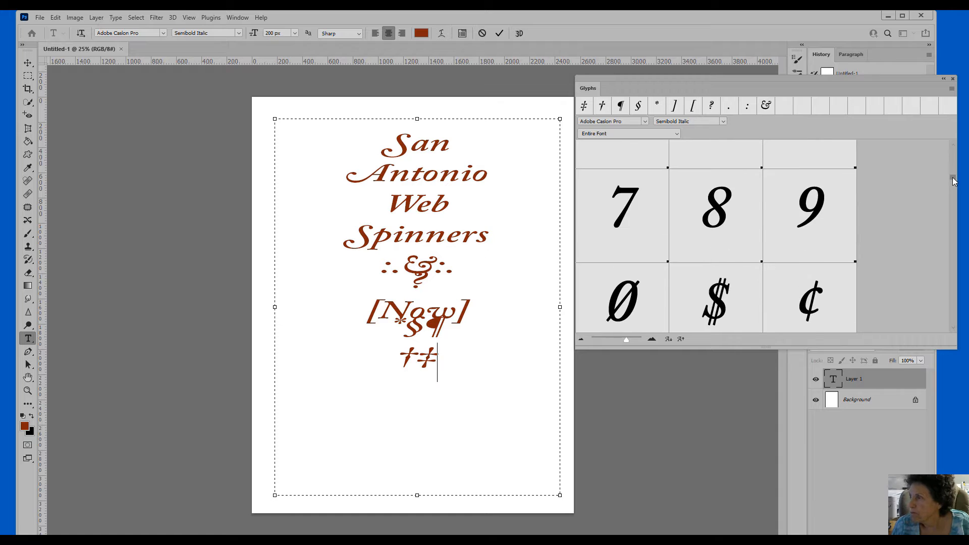
pyautogui.scroll(-5, 953, 181)
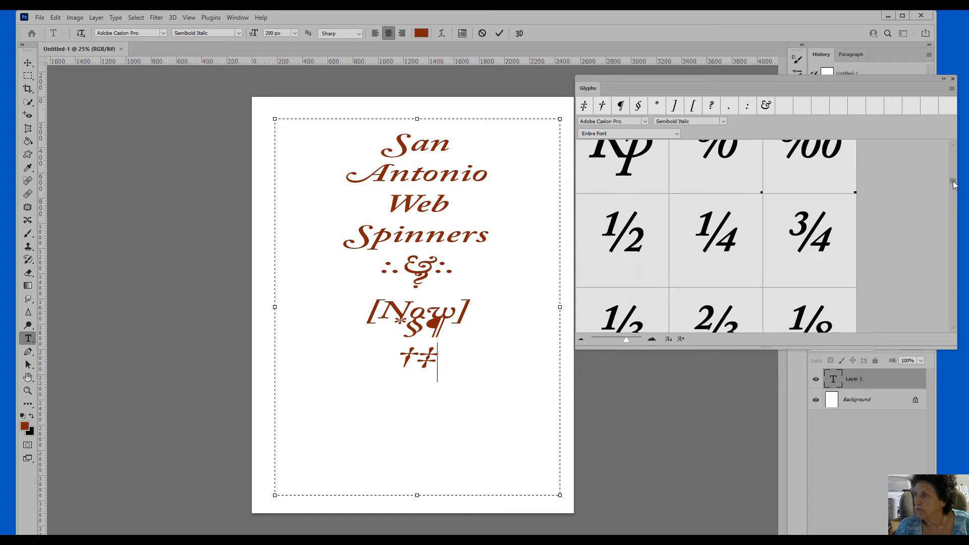
pyautogui.moveTo(953, 184); pyautogui.dragTo(949, 258)
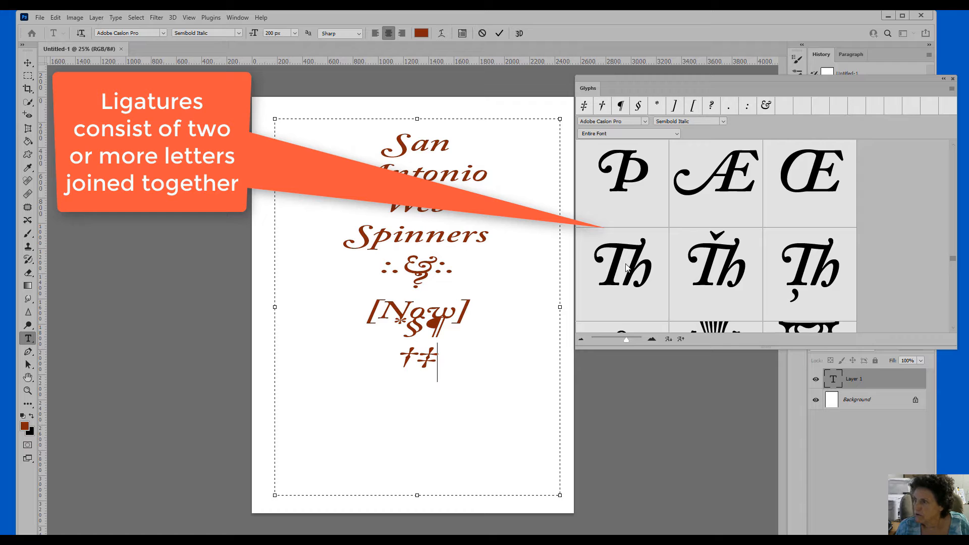
# On a new line, insert thistle, hourglass, acorn and chain-of-circles ornaments
pyautogui.scroll(-2, 955, 260)
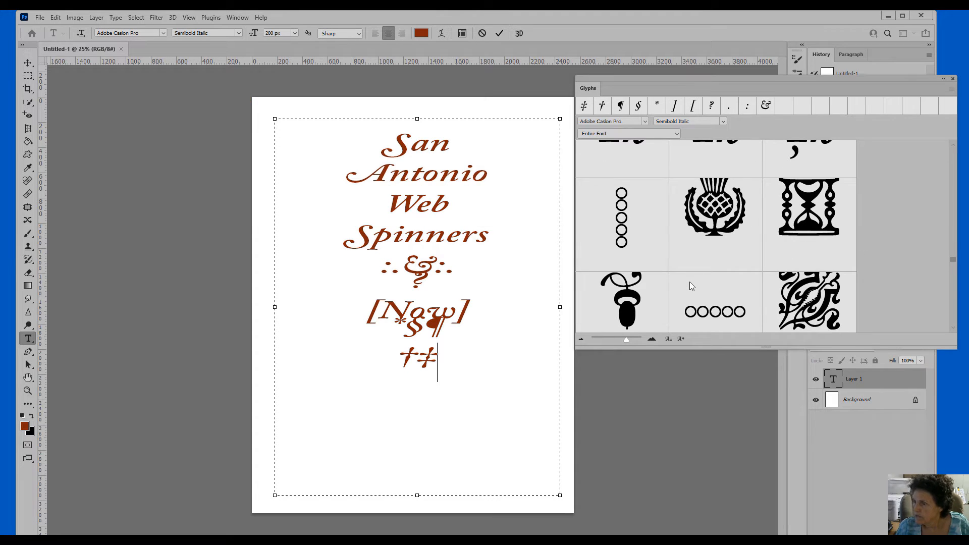
pyautogui.press('Return')
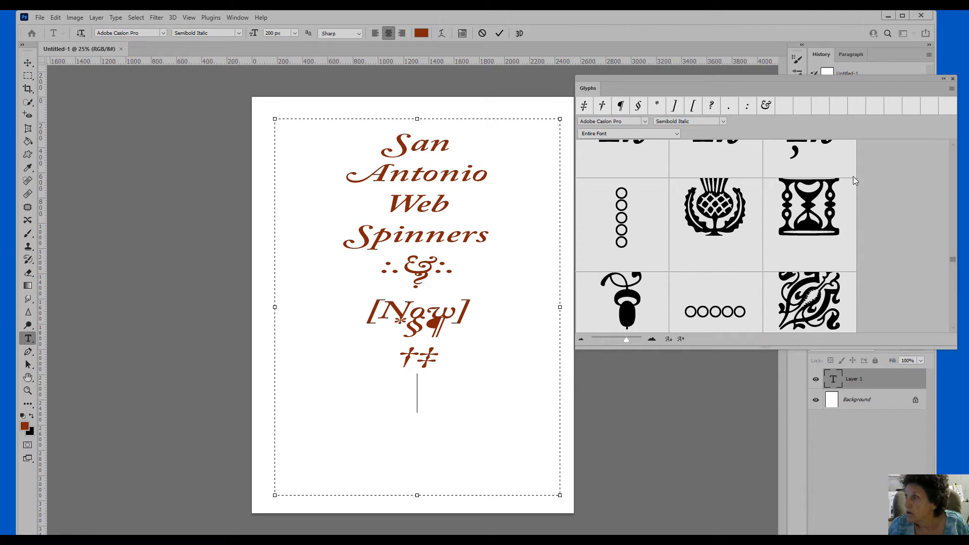
pyautogui.doubleClick(691, 214)
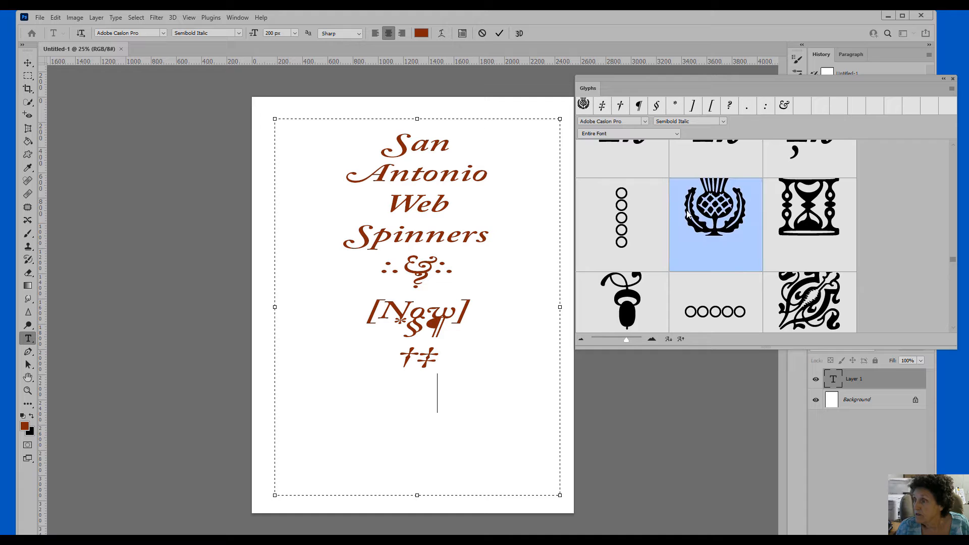
pyautogui.doubleClick(797, 217)
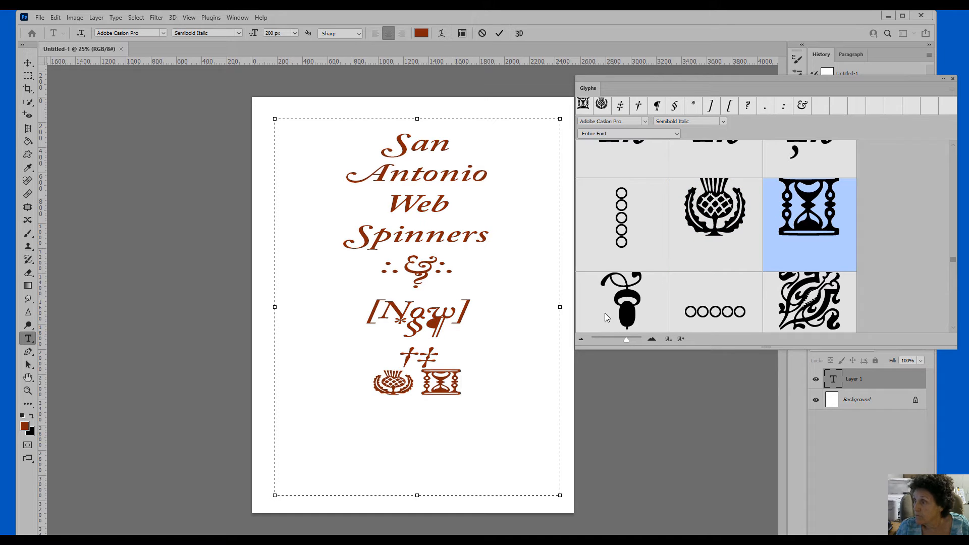
pyautogui.doubleClick(620, 311)
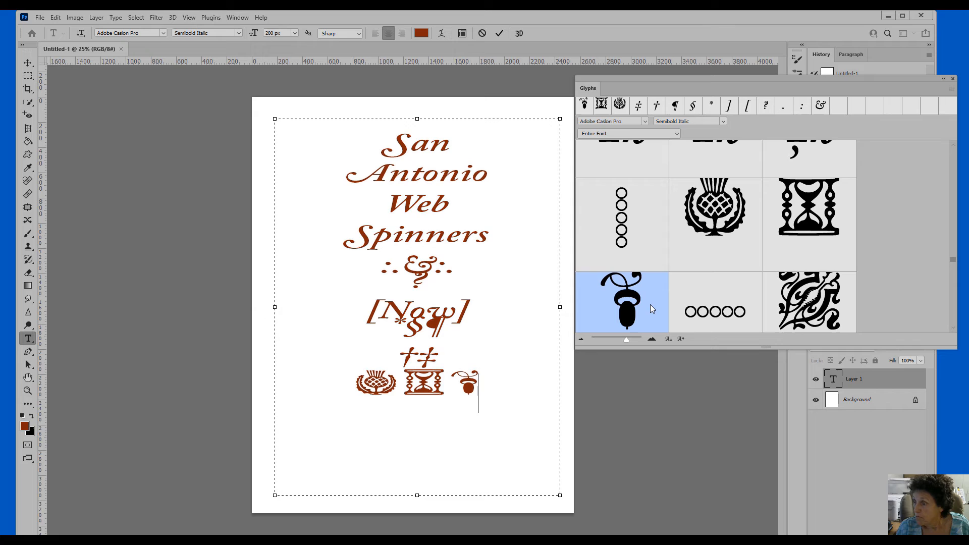
pyautogui.click(729, 312)
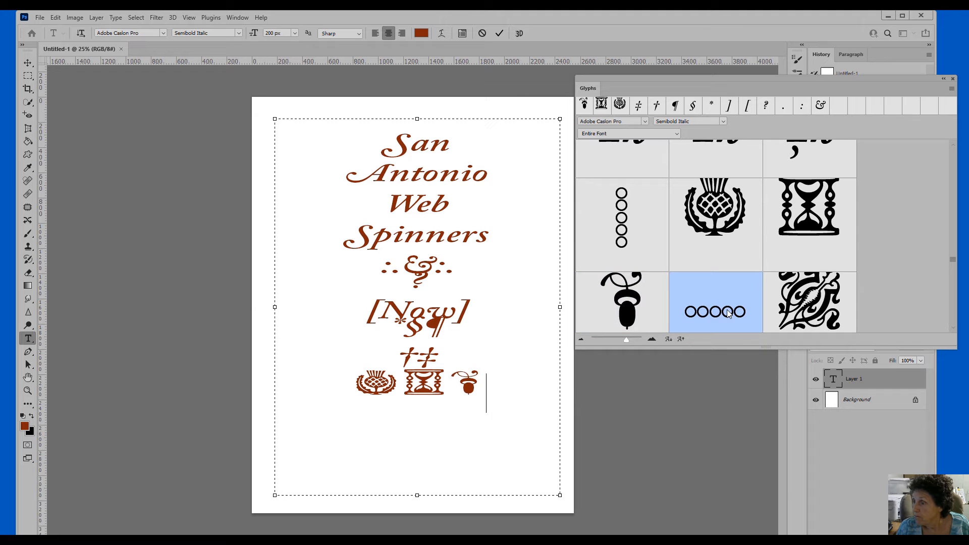
pyautogui.doubleClick(729, 312)
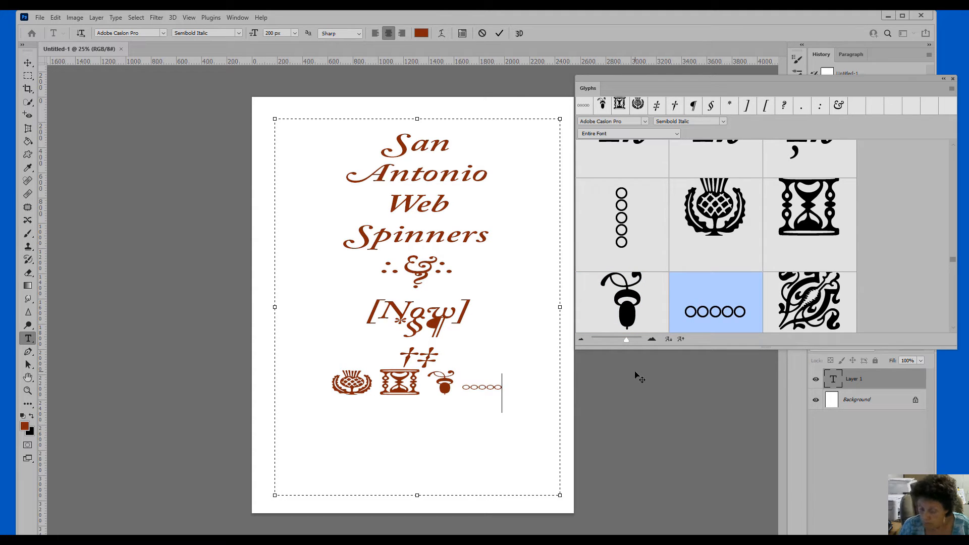
# Add another line of six ornaments ending with the dotted X
pyautogui.press('Return')
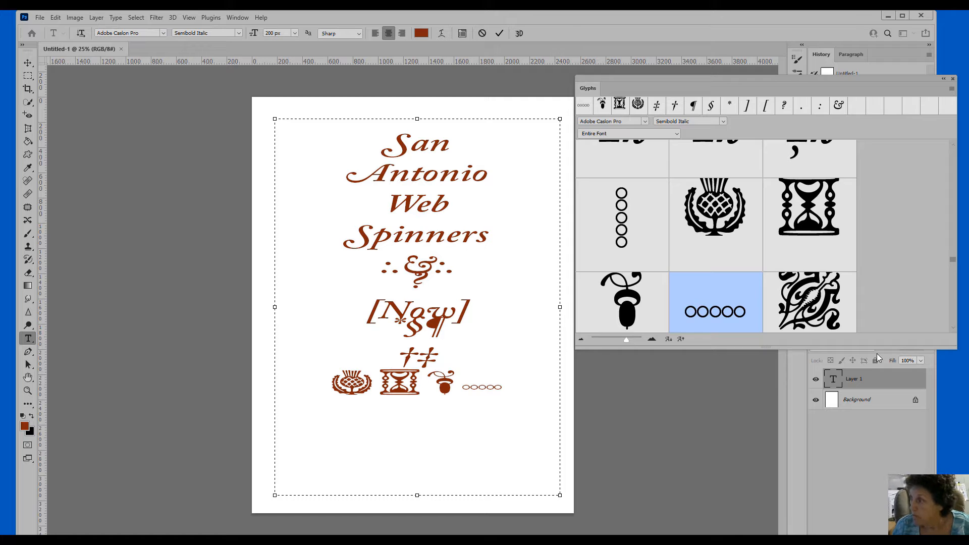
pyautogui.doubleClick(835, 308)
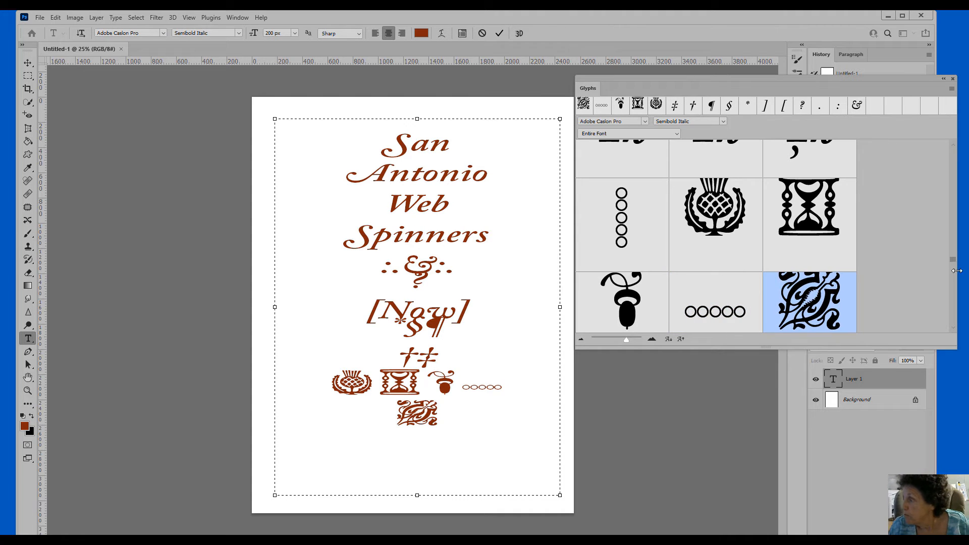
pyautogui.moveTo(954, 259); pyautogui.dragTo(954, 264)
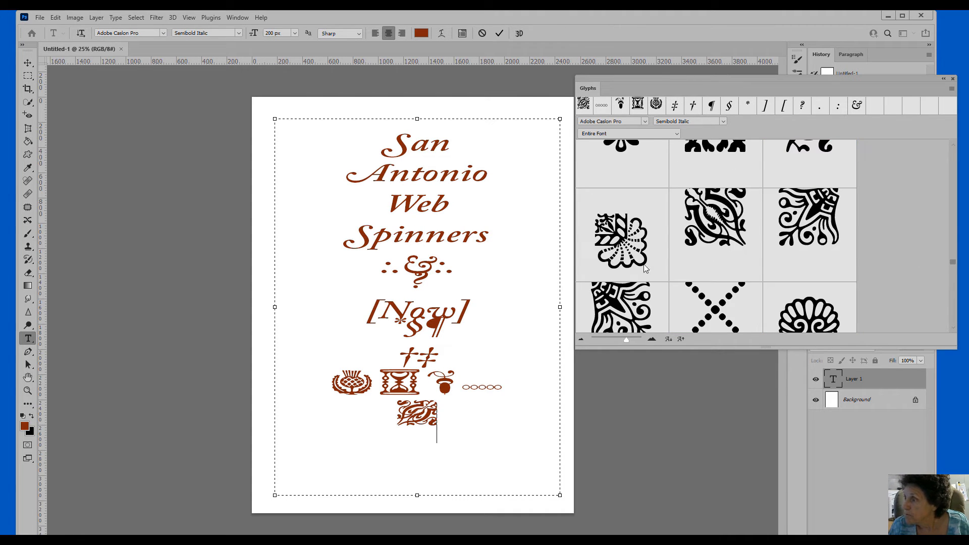
pyautogui.doubleClick(626, 240)
pyautogui.doubleClick(717, 232)
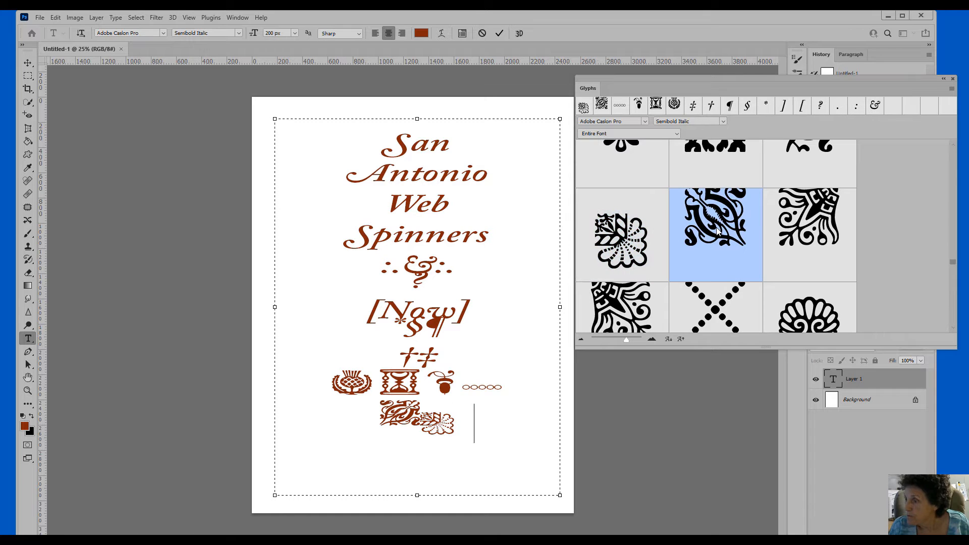
pyautogui.doubleClick(823, 204)
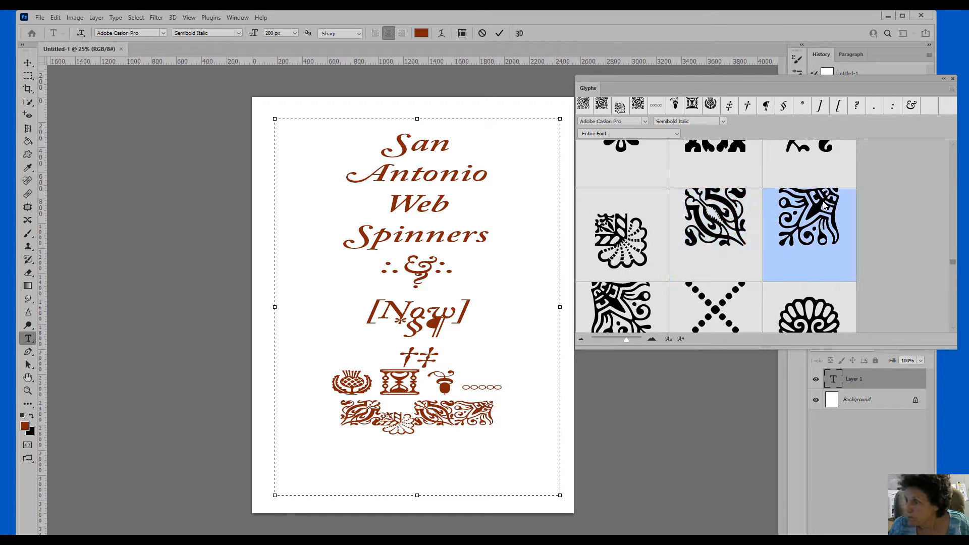
pyautogui.doubleClick(594, 310)
pyautogui.doubleClick(677, 316)
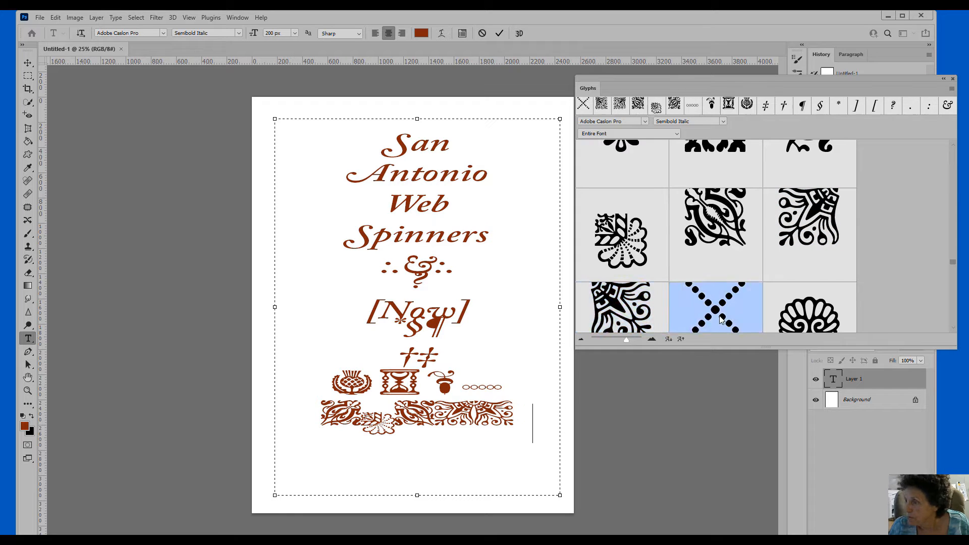
# Start a new line with the shell and pointing-hand ornaments
pyautogui.press('Return')
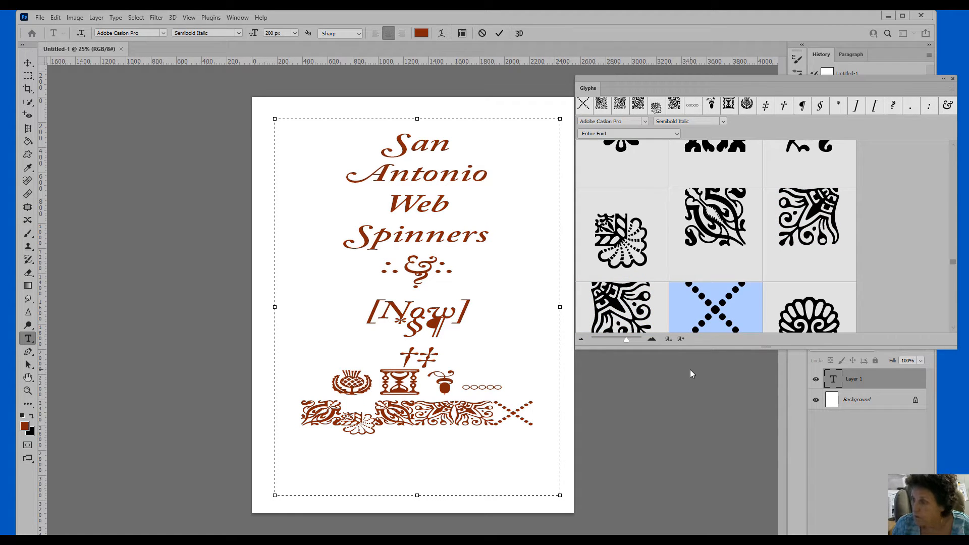
pyautogui.doubleClick(813, 313)
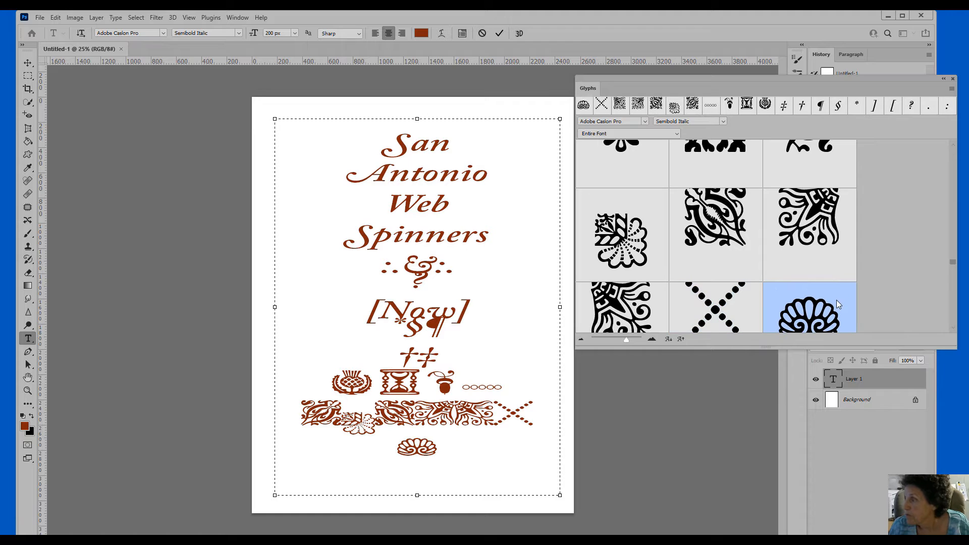
pyautogui.scroll(-2, 950, 262)
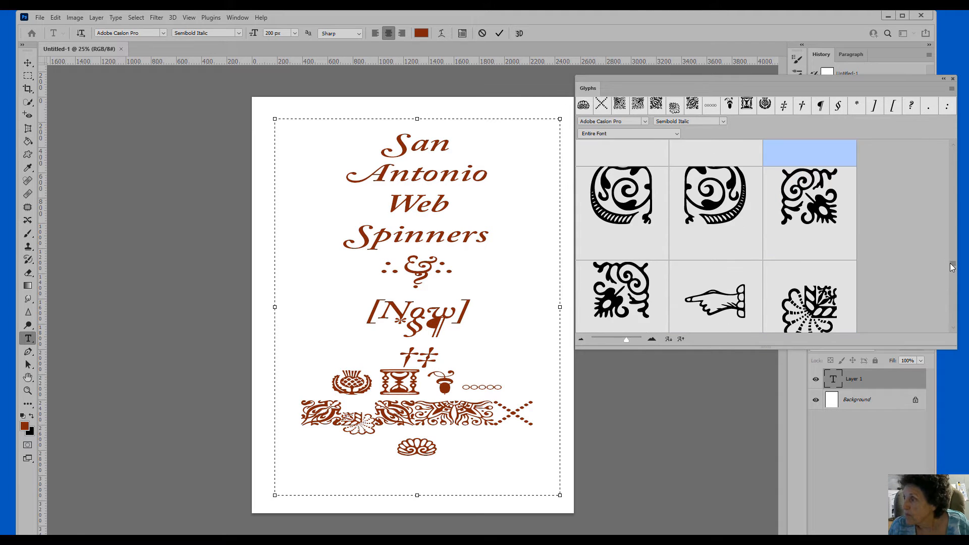
pyautogui.scroll(-2, 950, 263)
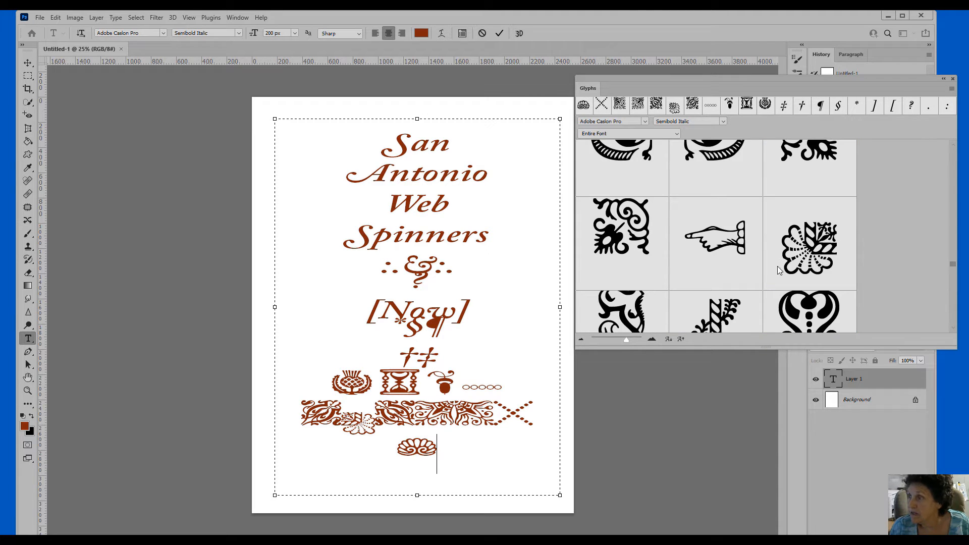
pyautogui.doubleClick(717, 241)
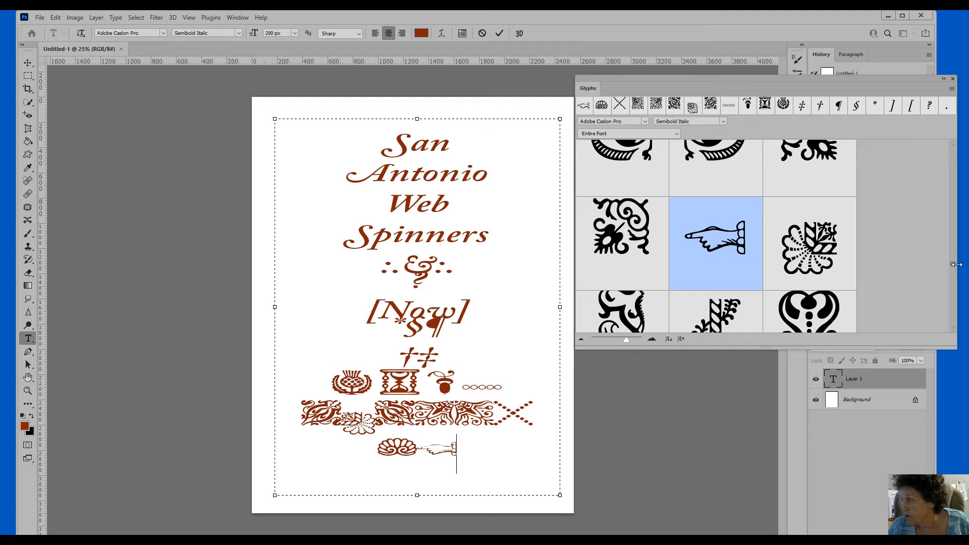
pyautogui.scroll(-3, 957, 269)
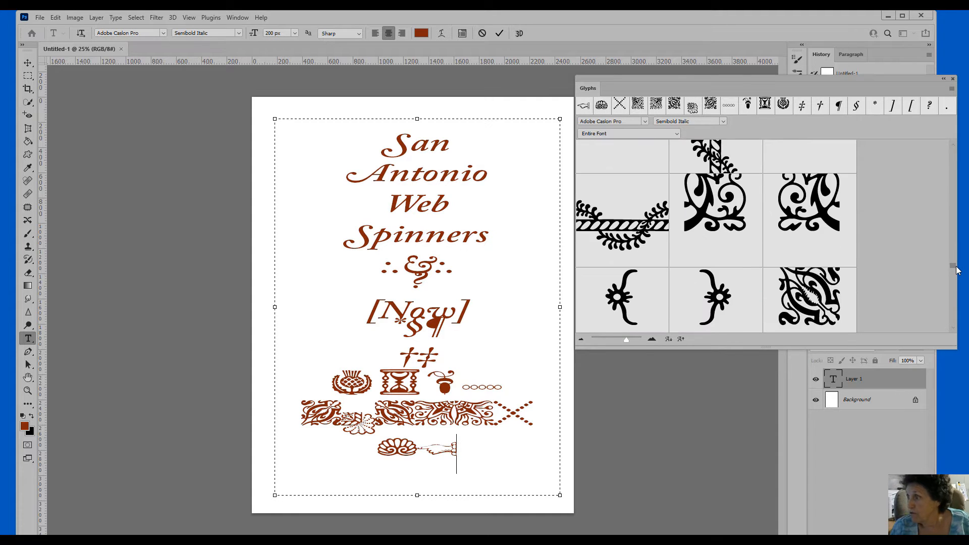
pyautogui.scroll(-1, 957, 271)
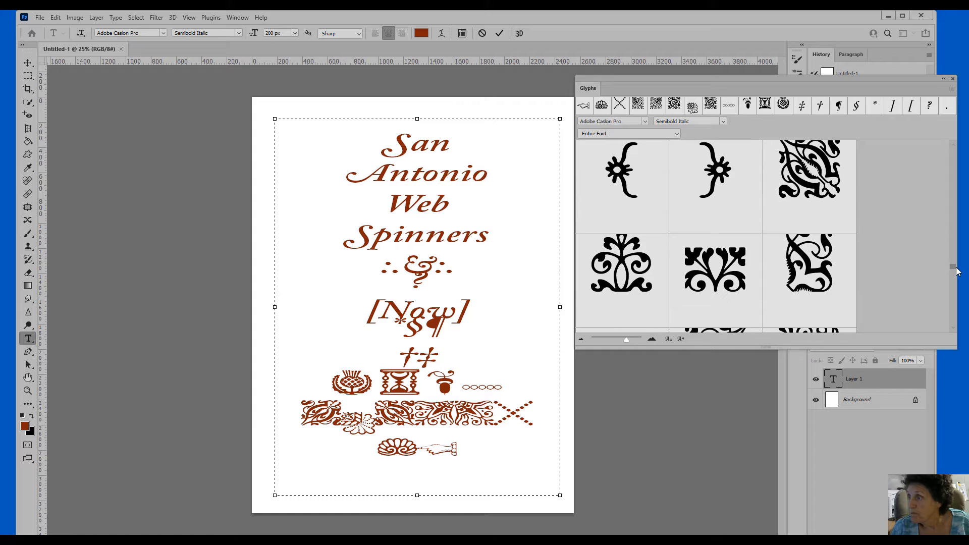
pyautogui.scroll(-3, 957, 271)
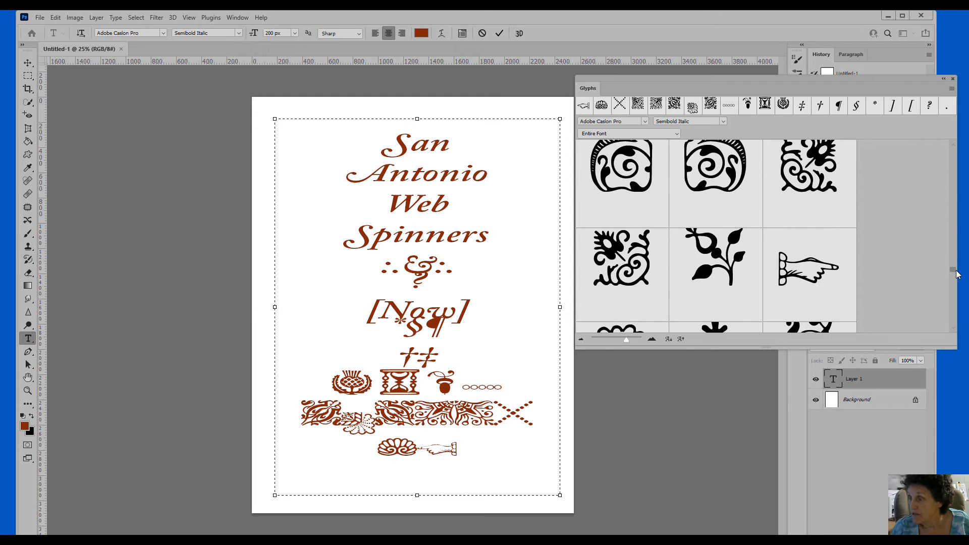
# Set the selected text in Gautreaux Light and commit the change
pyautogui.moveTo(480, 452); pyautogui.dragTo(329, 259)
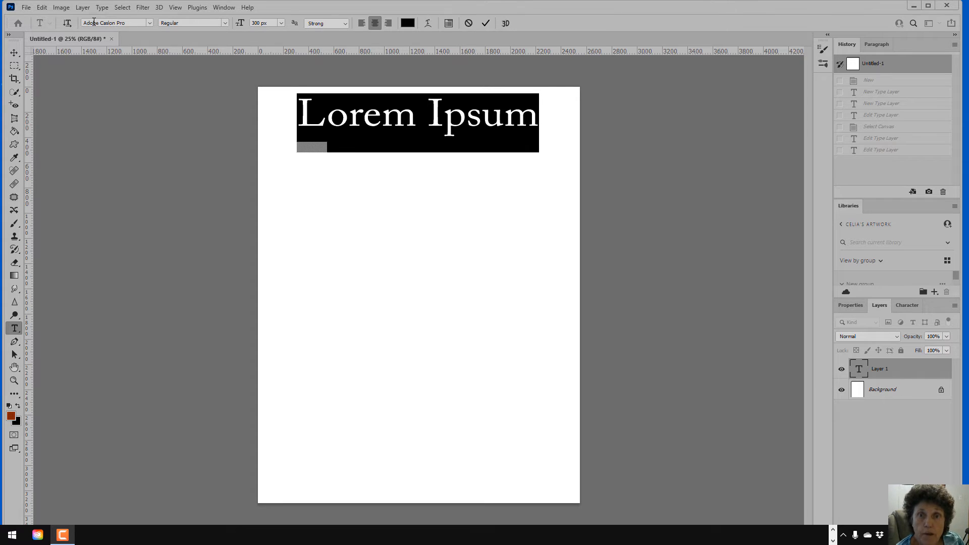
pyautogui.click(150, 23)
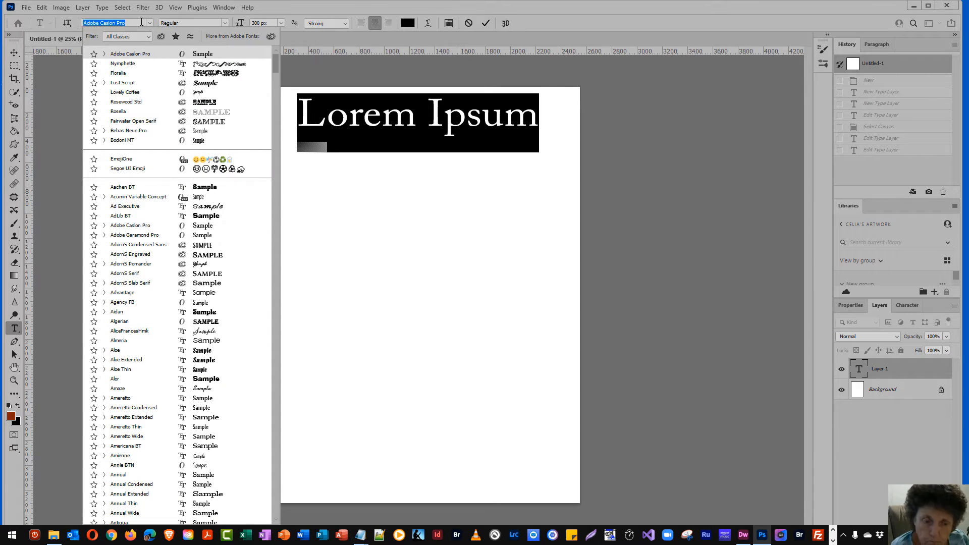
pyautogui.write('Gautreaux')
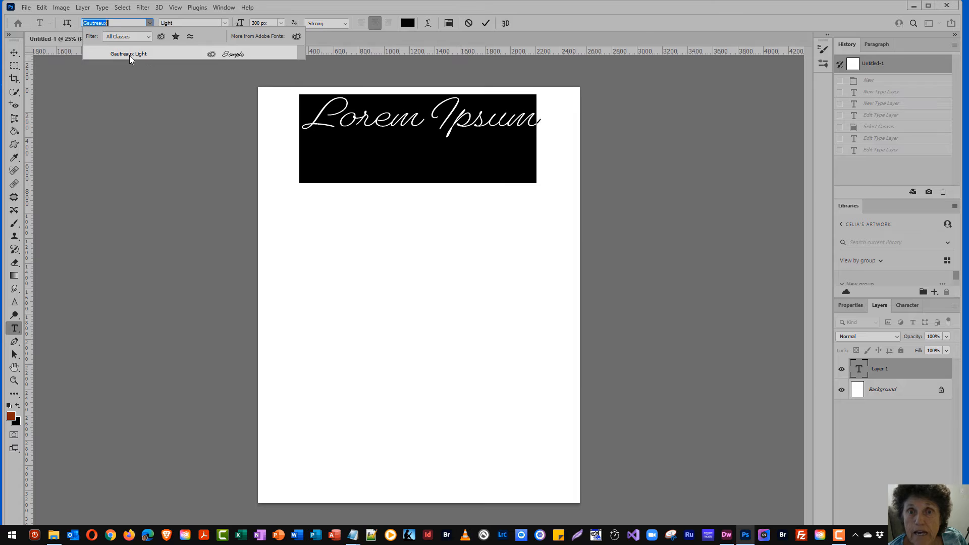
pyautogui.click(129, 54)
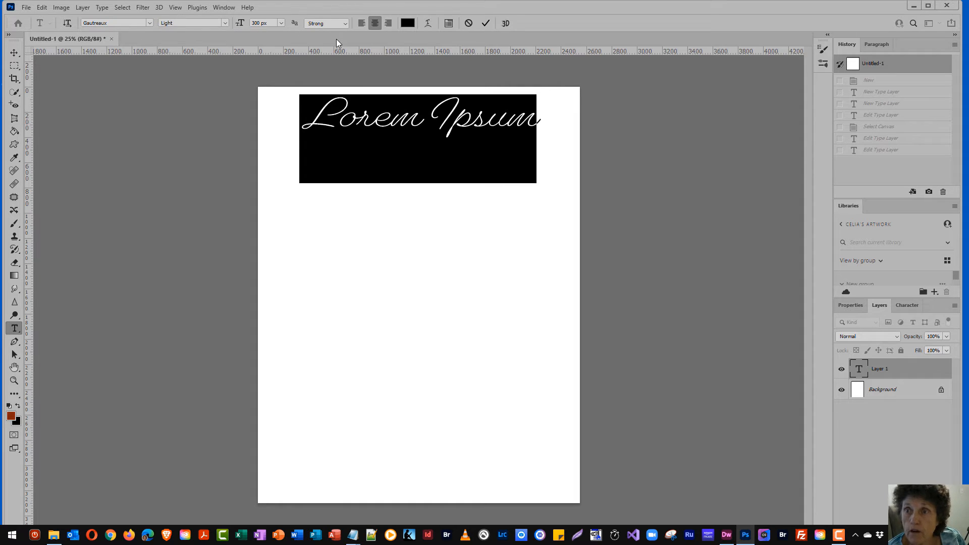
pyautogui.click(486, 23)
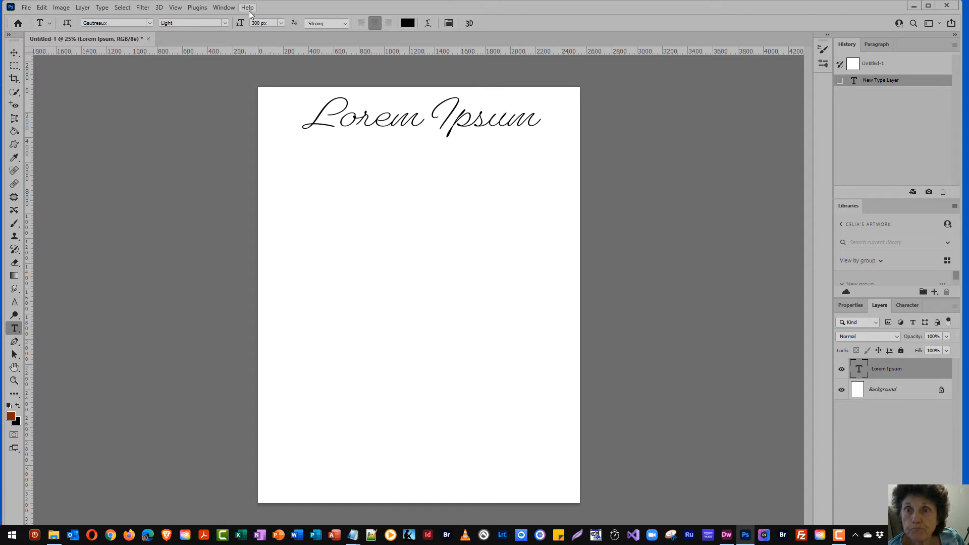
# Show the Glyphs panel filtered to Alternates For Selection
pyautogui.click(224, 8)
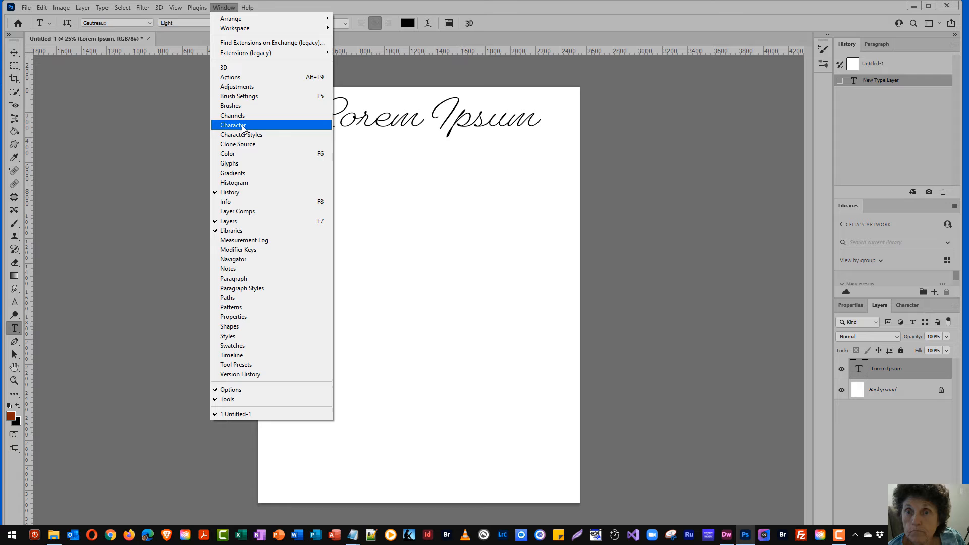
pyautogui.click(237, 162)
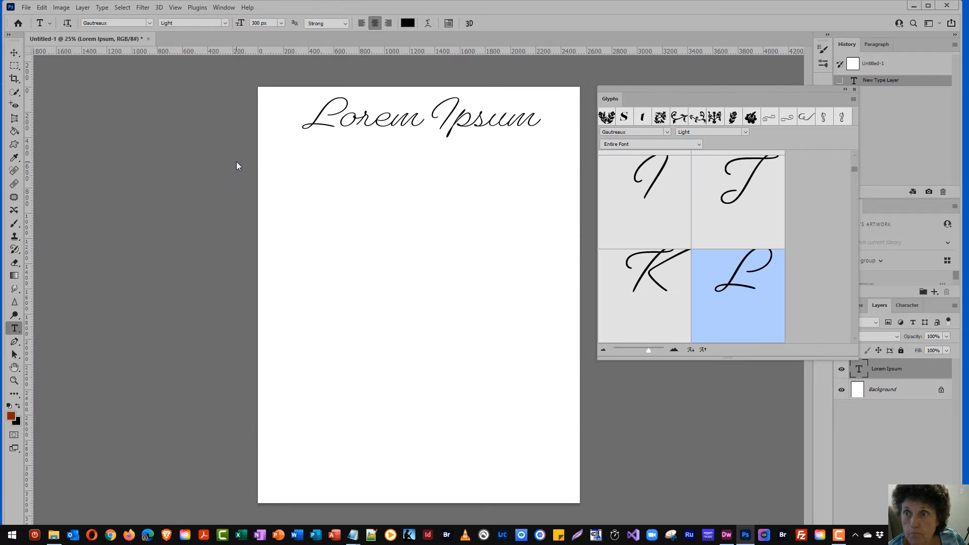
pyautogui.click(698, 144)
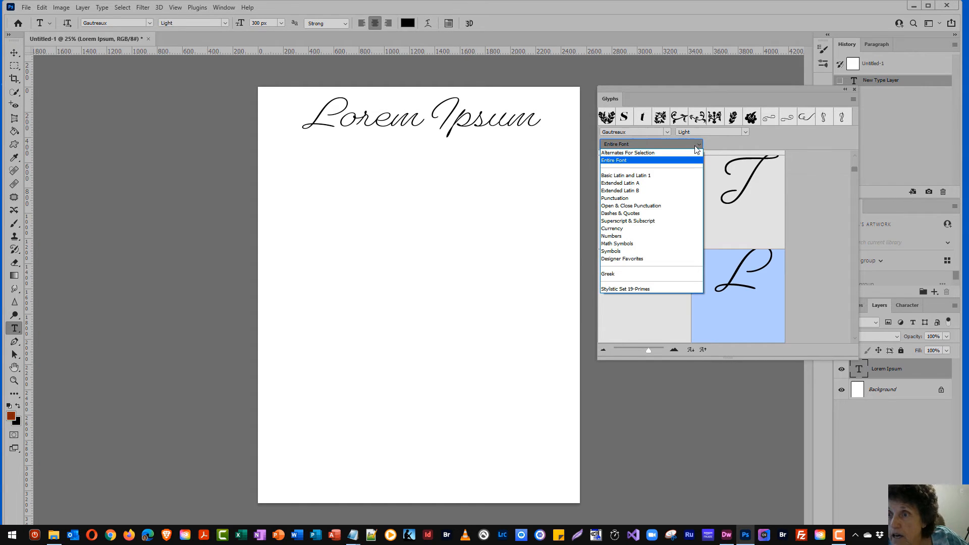
pyautogui.click(648, 153)
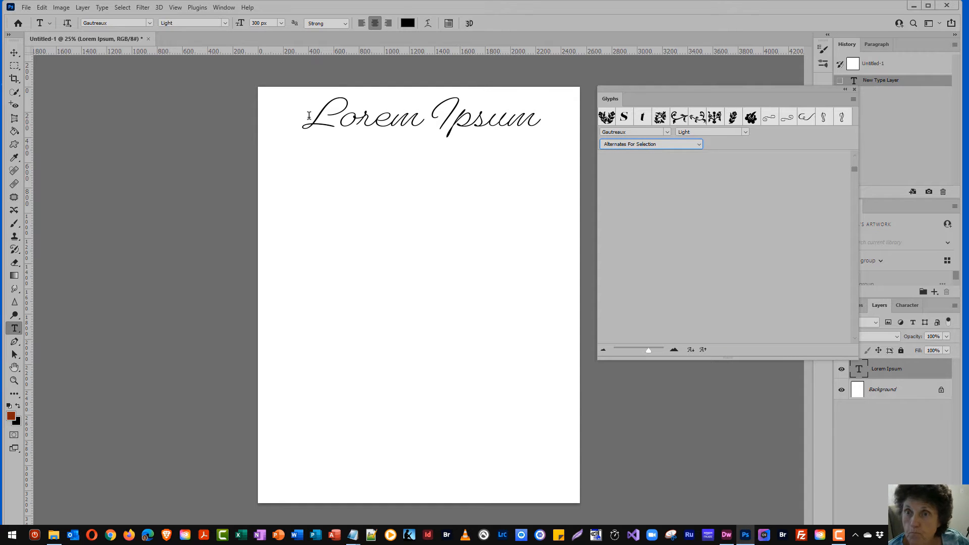
# Select the L, then the I, then the whole Lorem Ipsum heading to see alternates
pyautogui.moveTo(307, 116); pyautogui.dragTo(342, 115)
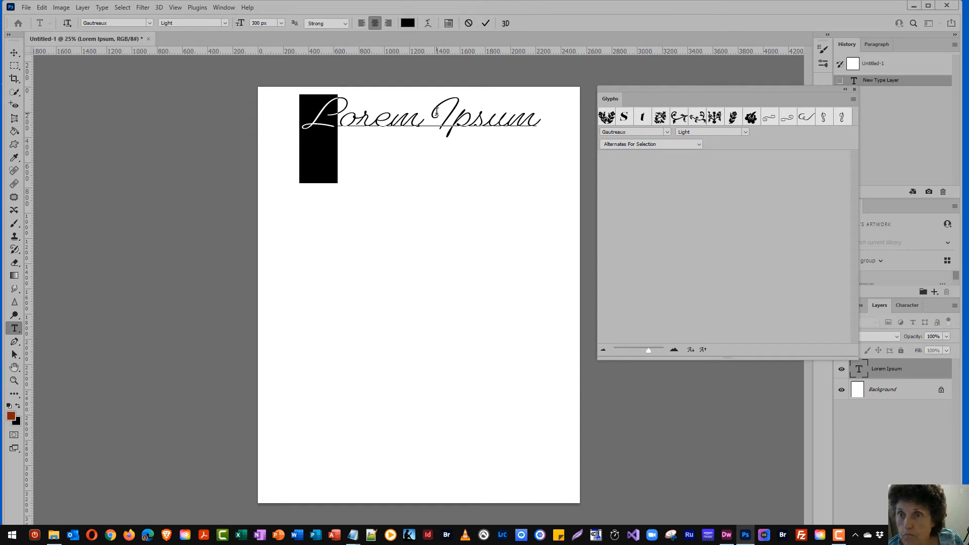
pyautogui.moveTo(427, 110); pyautogui.dragTo(452, 109)
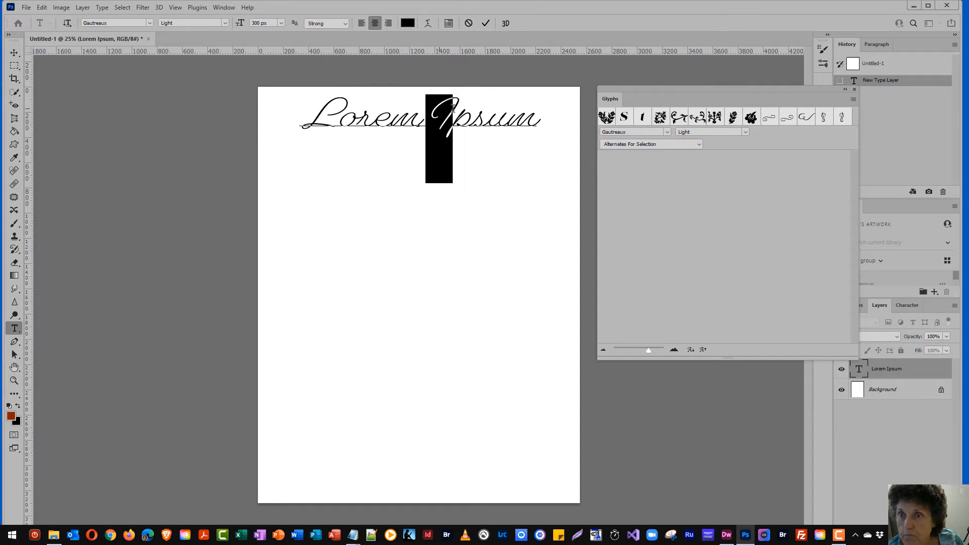
pyautogui.click(406, 110)
pyautogui.moveTo(316, 113); pyautogui.dragTo(536, 112)
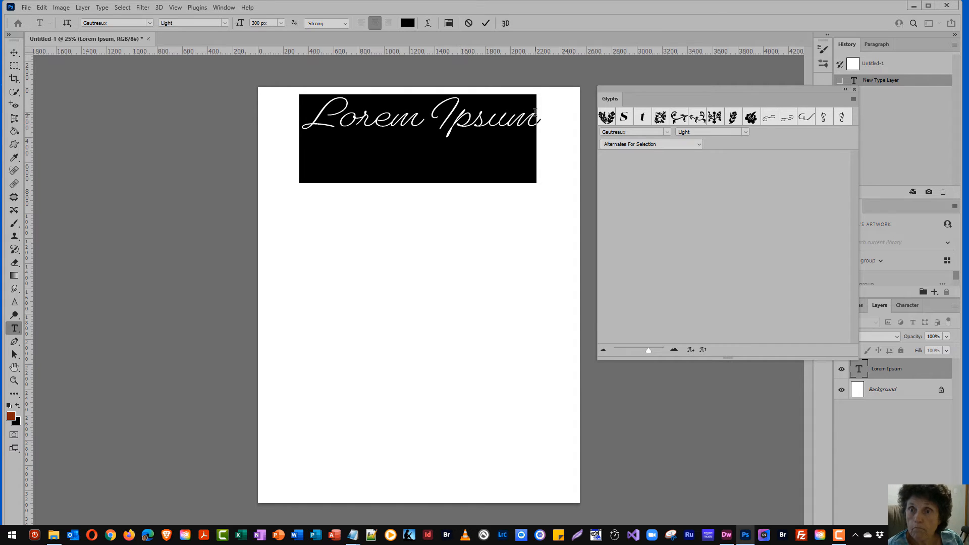
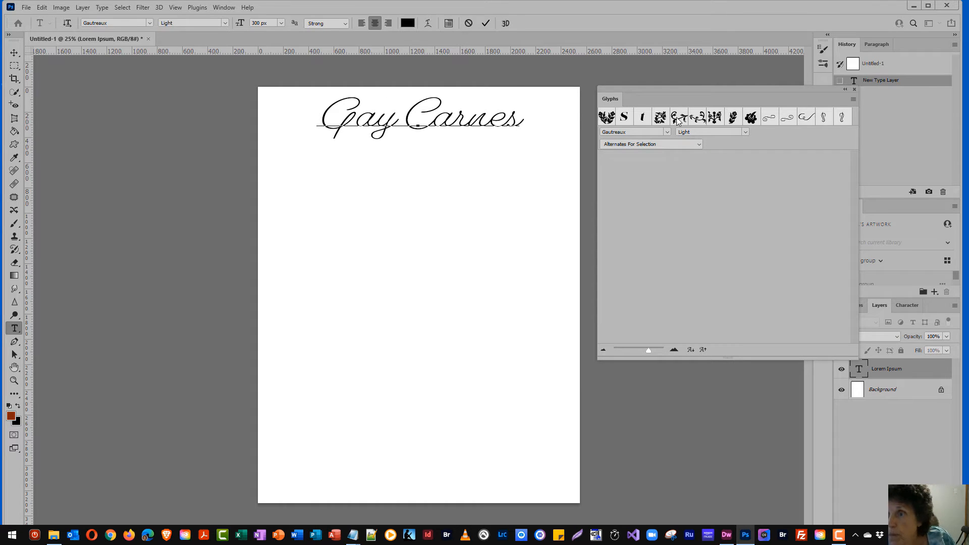
pyautogui.click(698, 145)
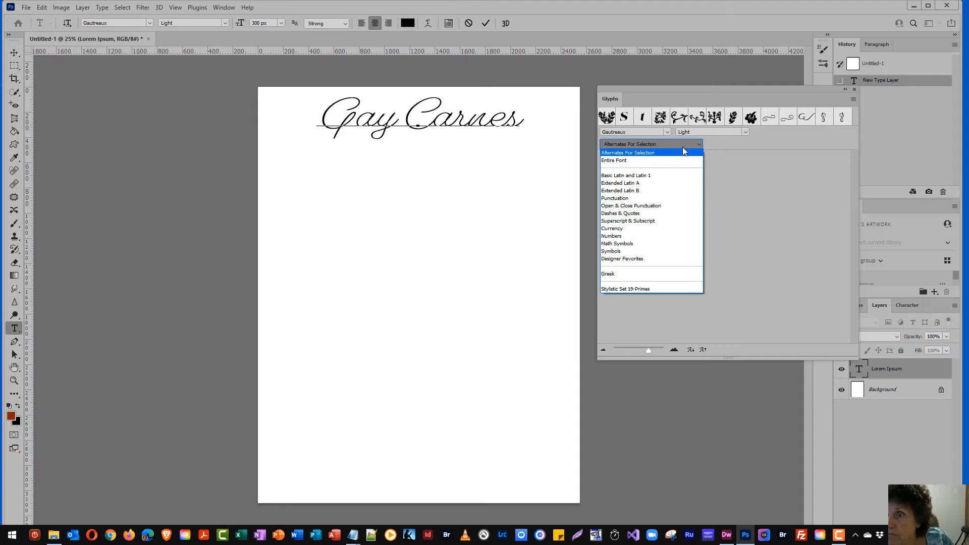
pyautogui.click(654, 161)
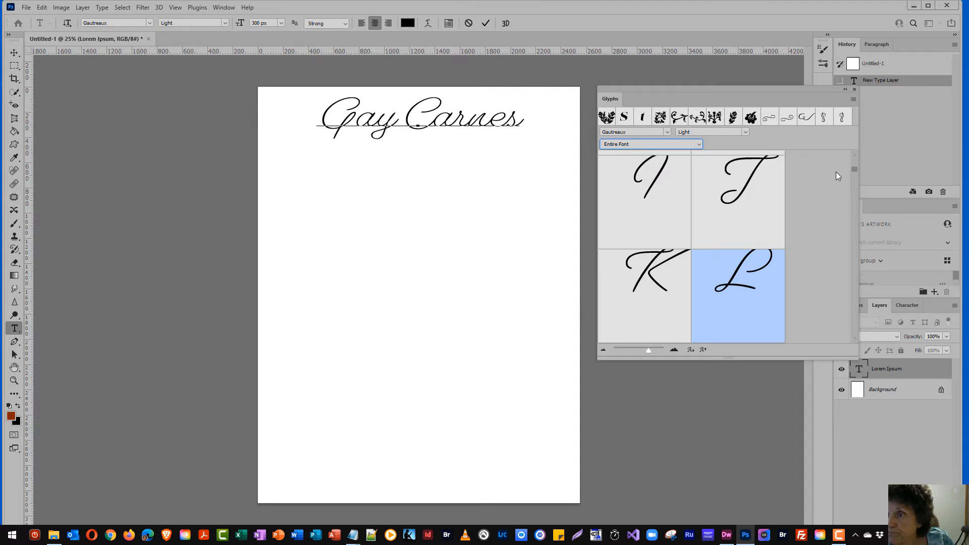
pyautogui.moveTo(851, 167)
pyautogui.mouseDown()
pyautogui.moveTo(852, 153)
pyautogui.moveTo(852, 167)
pyautogui.mouseUp()
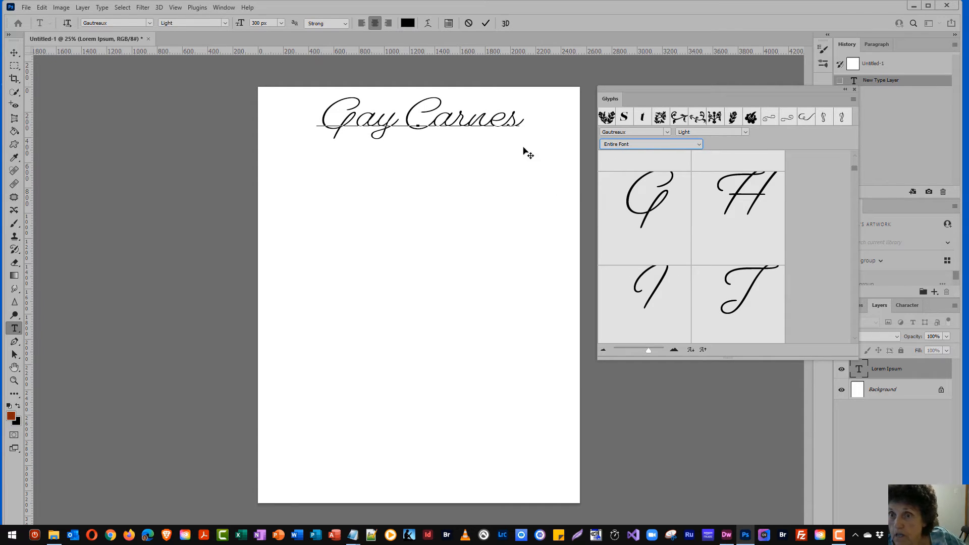
pyautogui.click(420, 119)
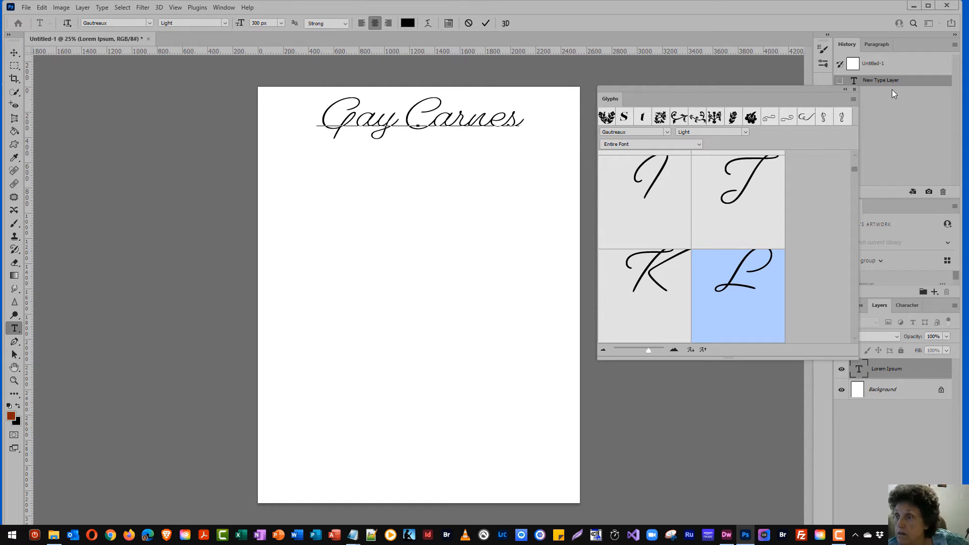
pyautogui.moveTo(854, 169); pyautogui.dragTo(851, 223)
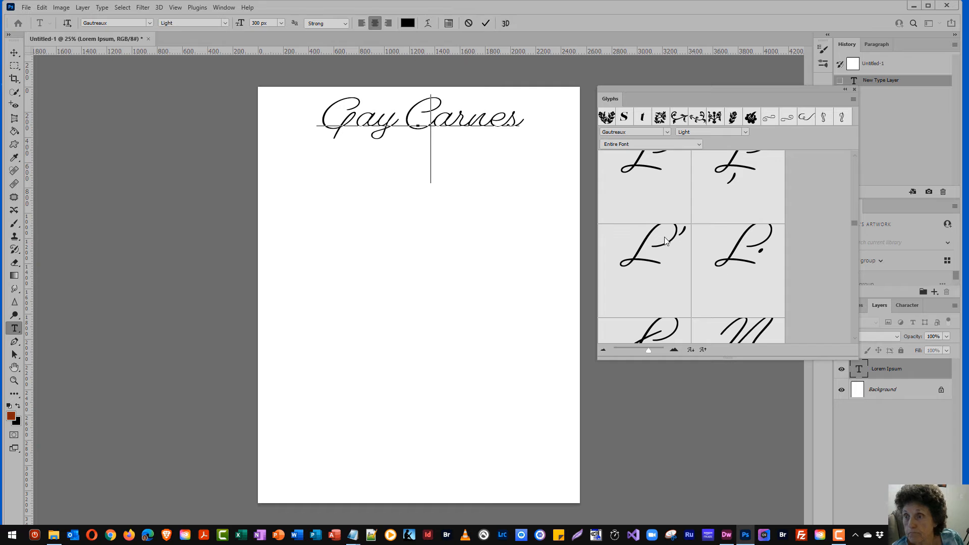
# Insert the L-apostrophe alternate into the name, then delete it again
pyautogui.doubleClick(646, 235)
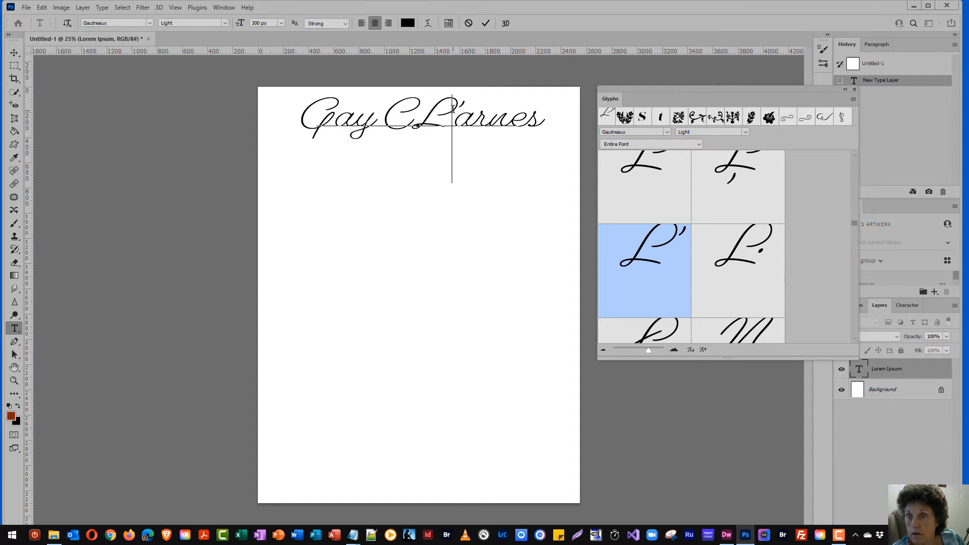
pyautogui.press('Left')
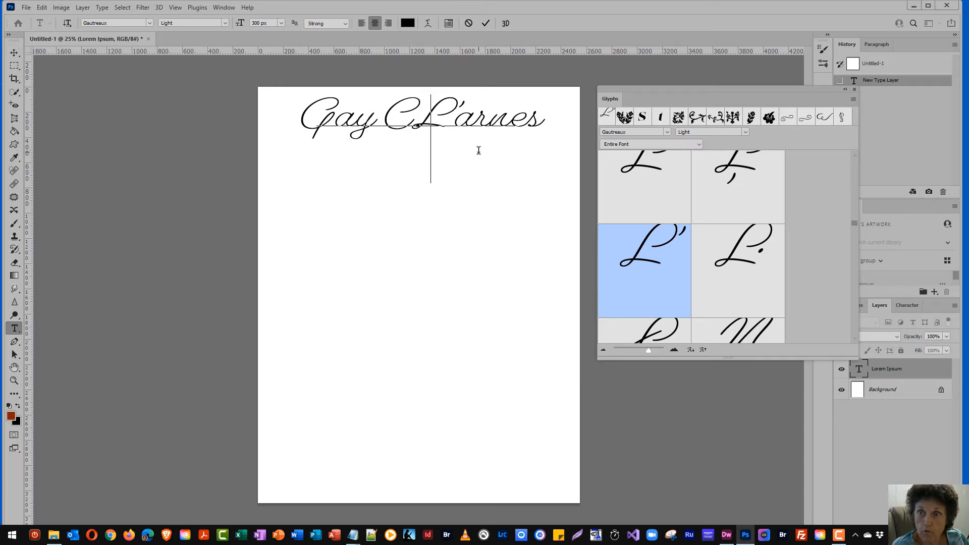
pyautogui.press('Delete')
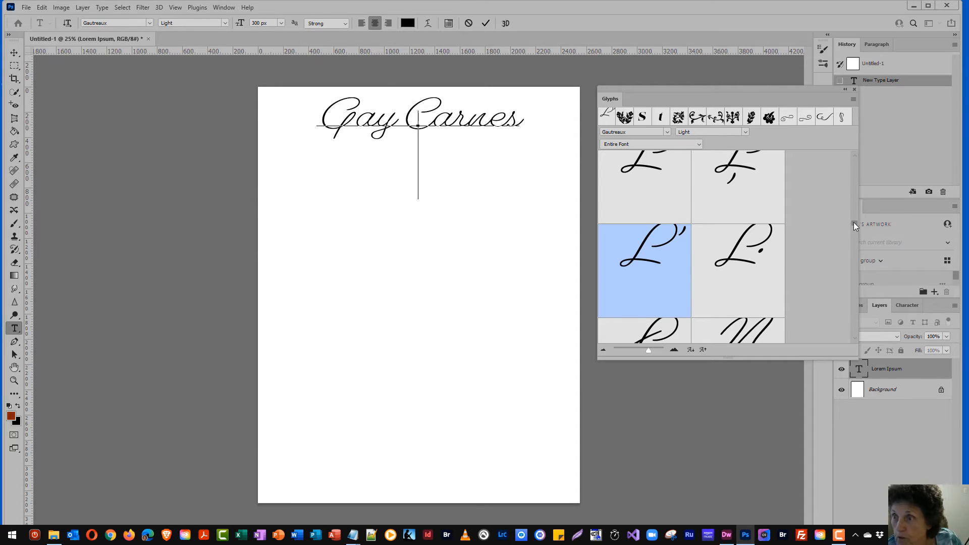
# Insert two Gautreaux flower ornaments, one below the other
pyautogui.moveTo(852, 222); pyautogui.dragTo(848, 312)
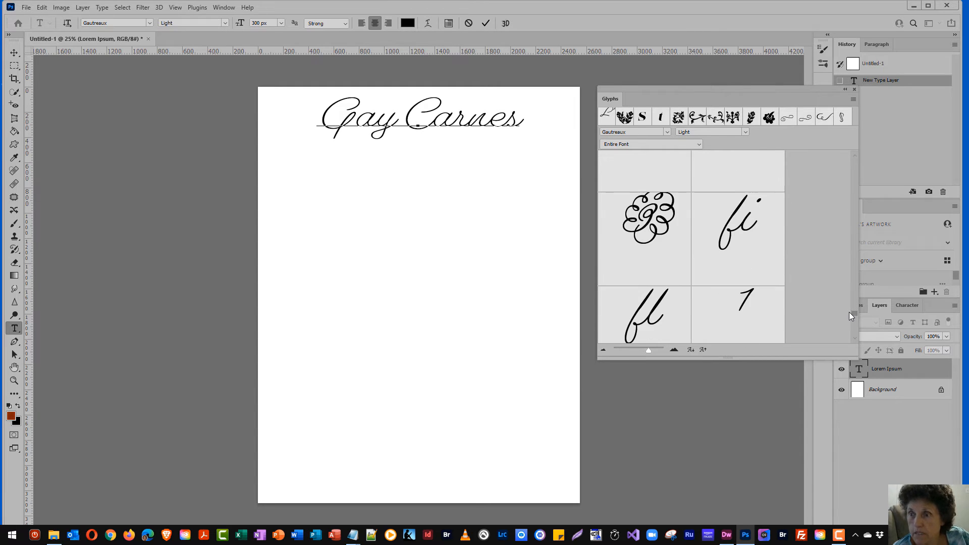
pyautogui.doubleClick(647, 203)
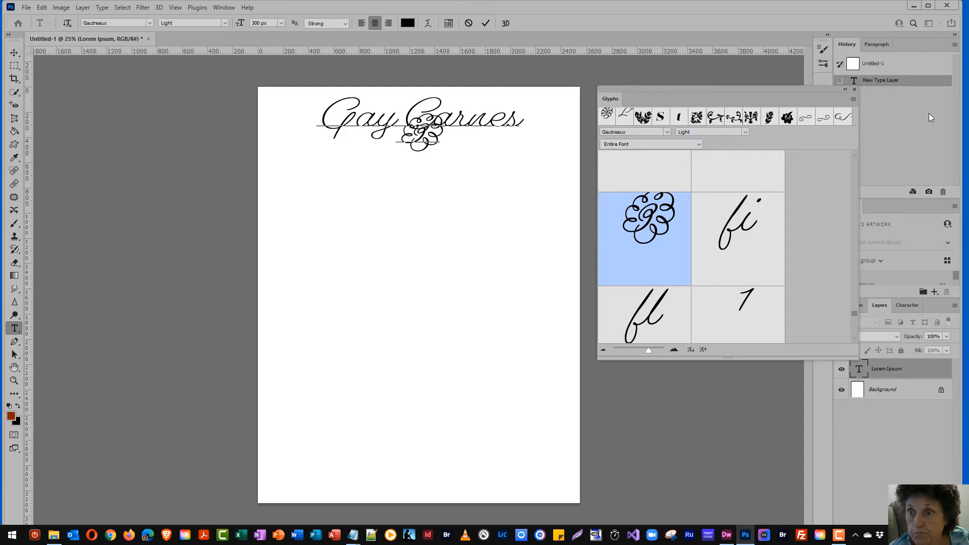
pyautogui.doubleClick(632, 218)
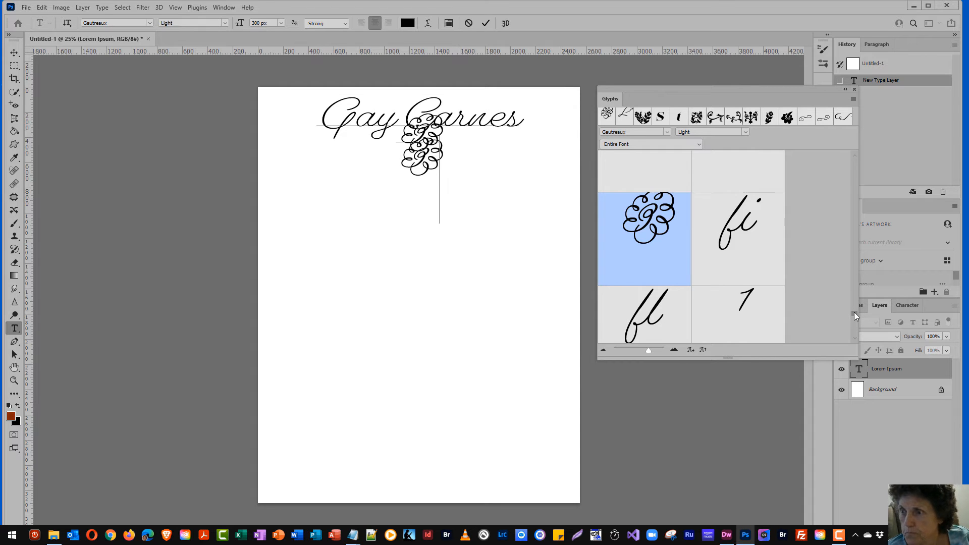
pyautogui.moveTo(854, 312); pyautogui.dragTo(855, 328)
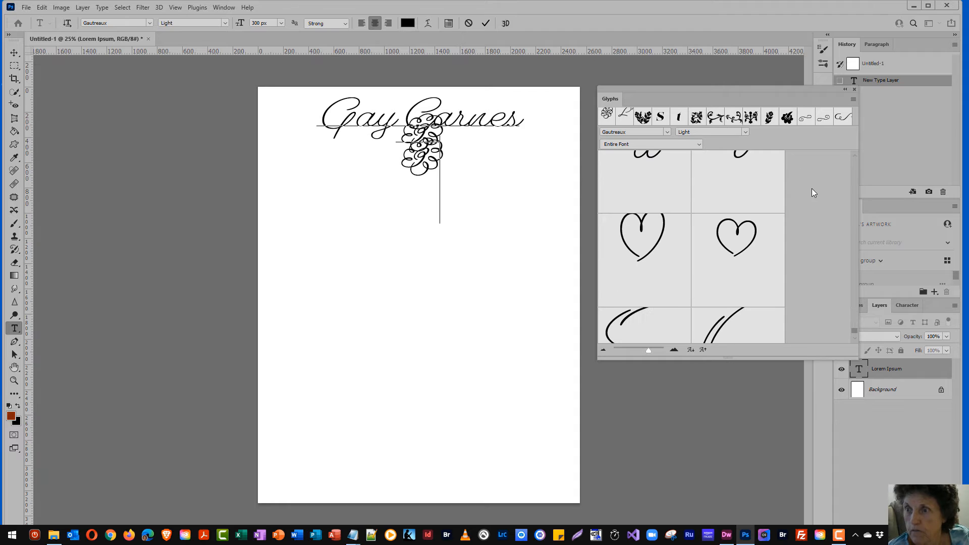
# On a new line, insert five heart glyphs followed by a checkmark
pyautogui.press('Return')
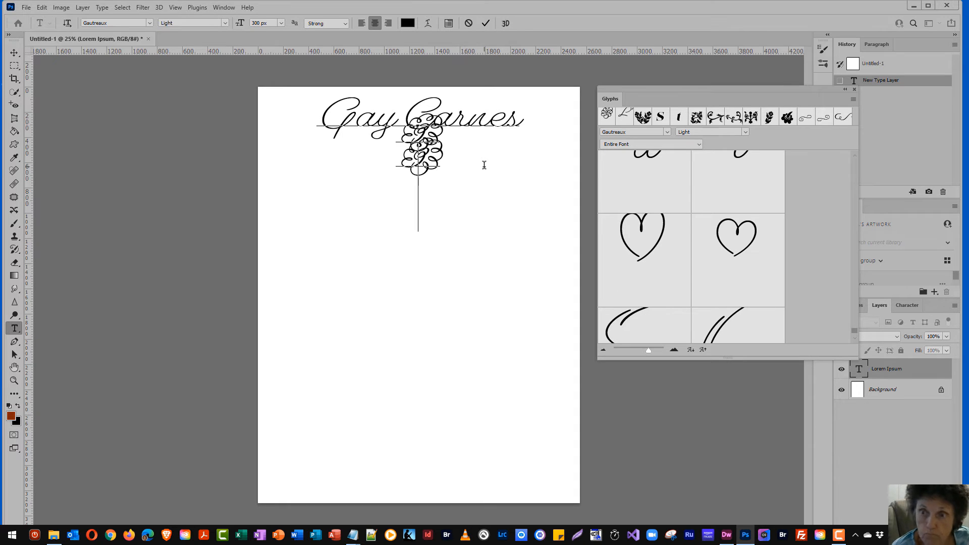
pyautogui.doubleClick(655, 228)
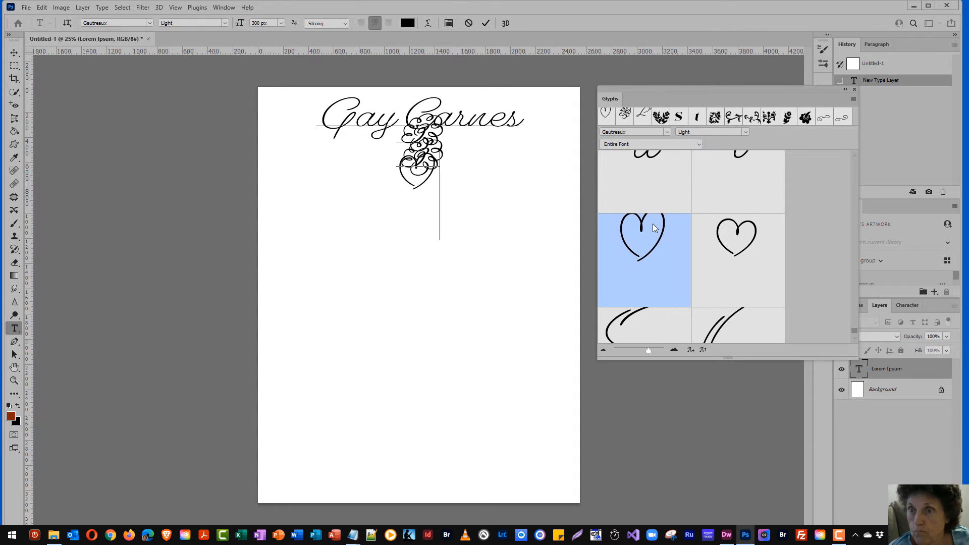
pyautogui.doubleClick(729, 237)
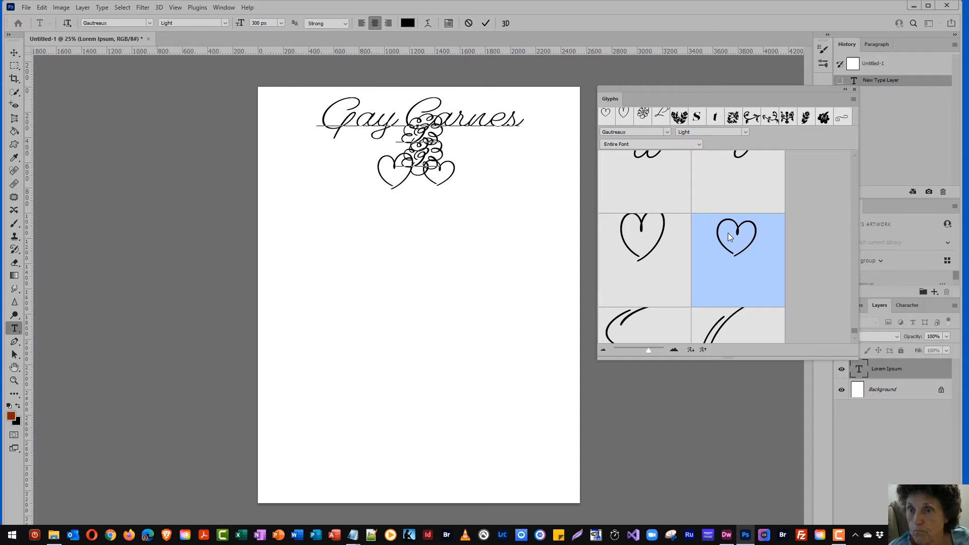
pyautogui.doubleClick(729, 237)
pyautogui.doubleClick(728, 237)
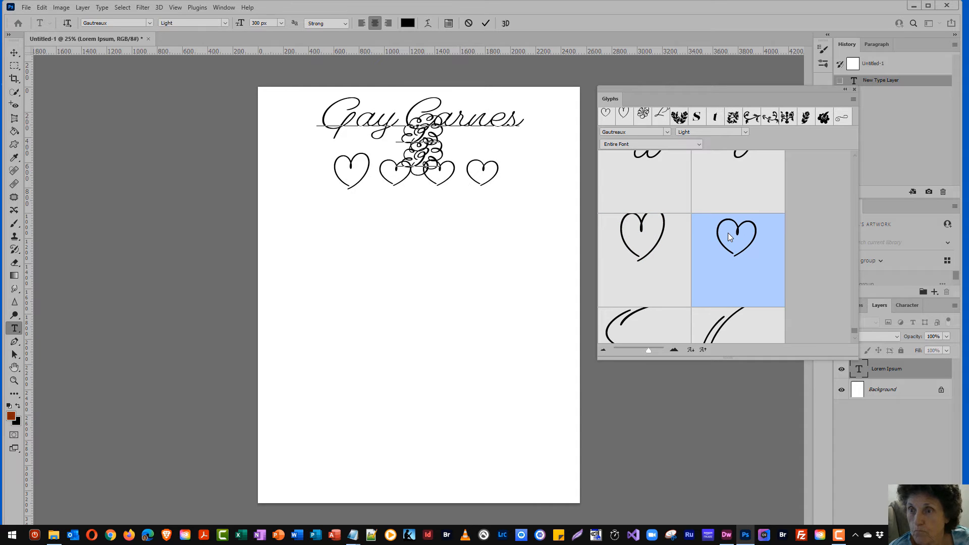
pyautogui.doubleClick(762, 230)
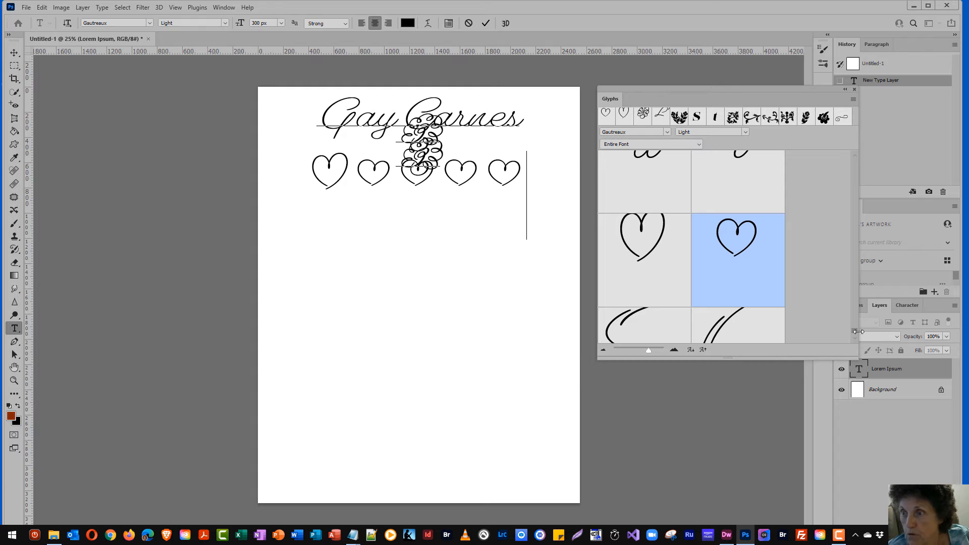
pyautogui.moveTo(854, 331); pyautogui.dragTo(855, 332)
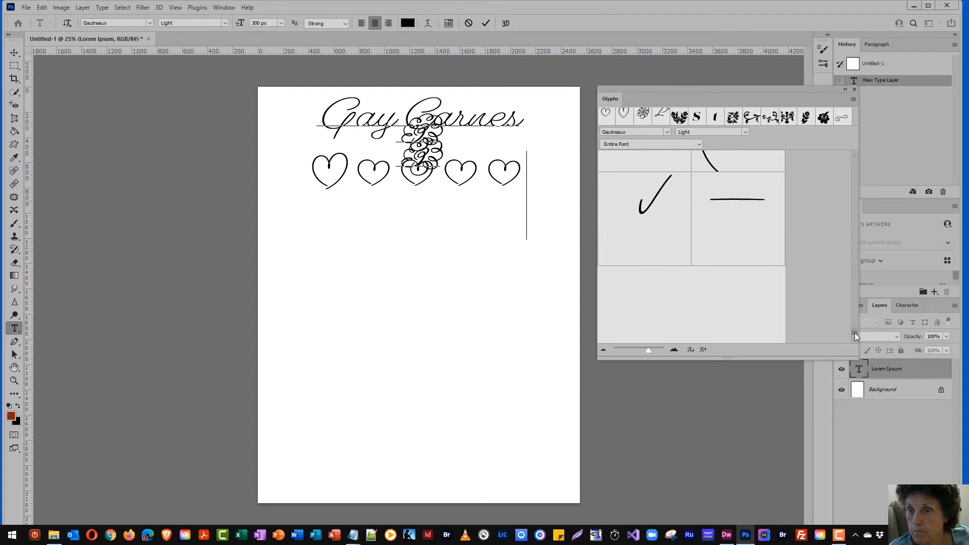
pyautogui.doubleClick(643, 273)
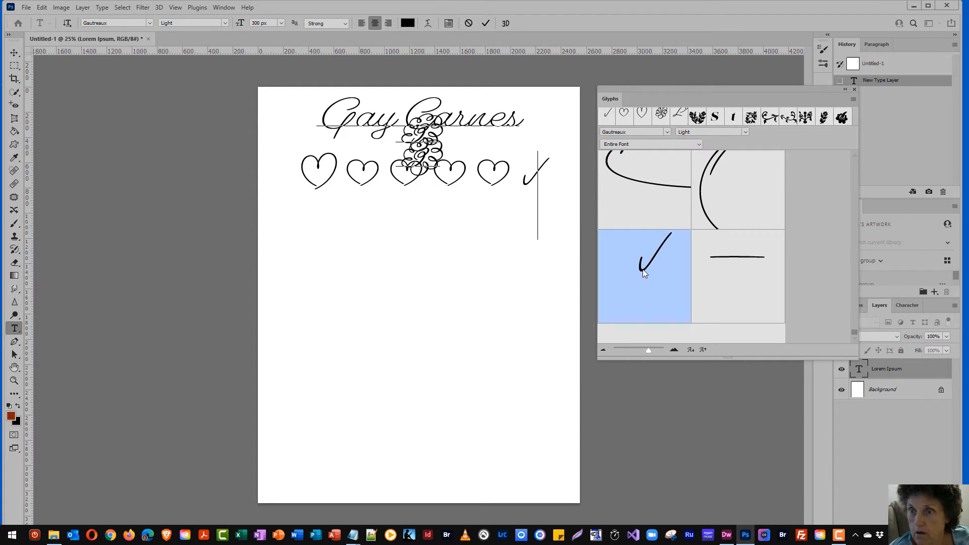
pyautogui.click(408, 224)
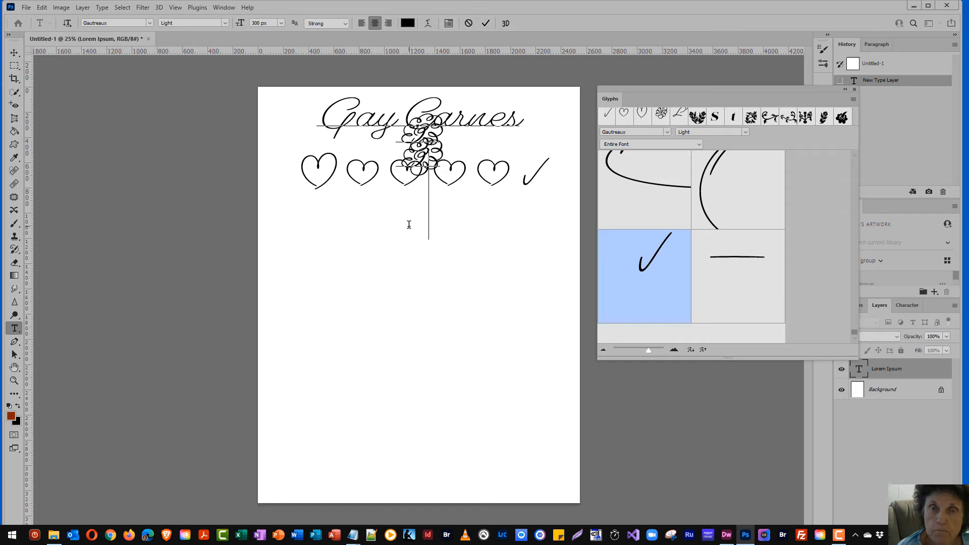
pyautogui.click(149, 23)
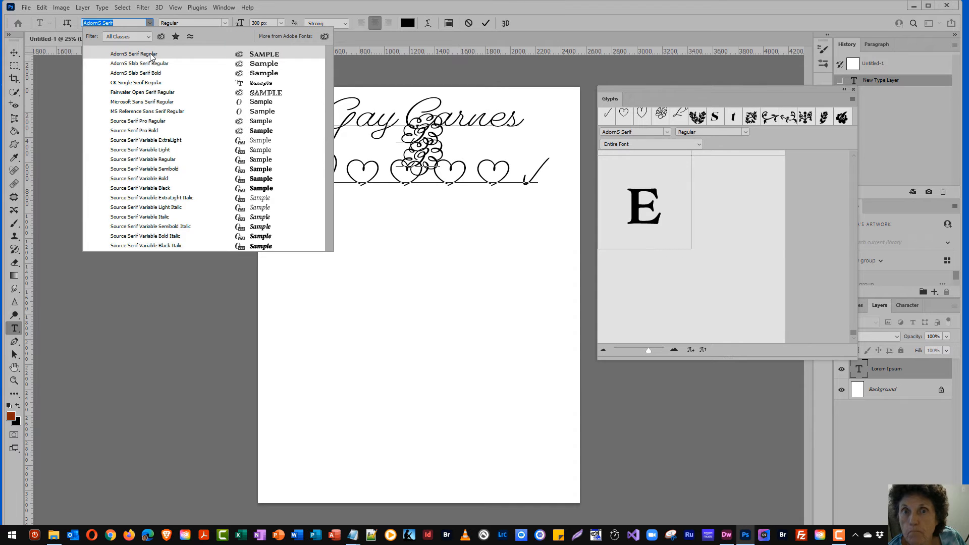
pyautogui.click(135, 92)
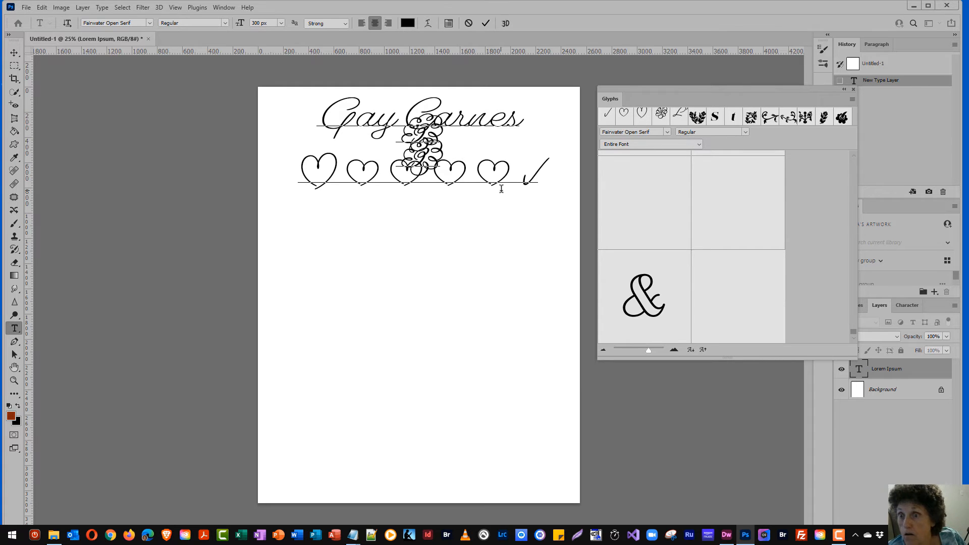
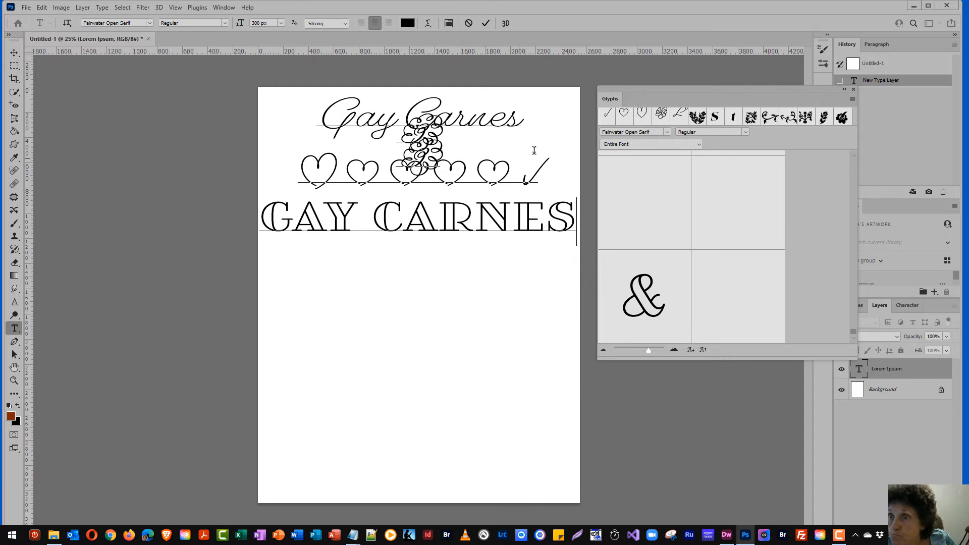
pyautogui.click(698, 144)
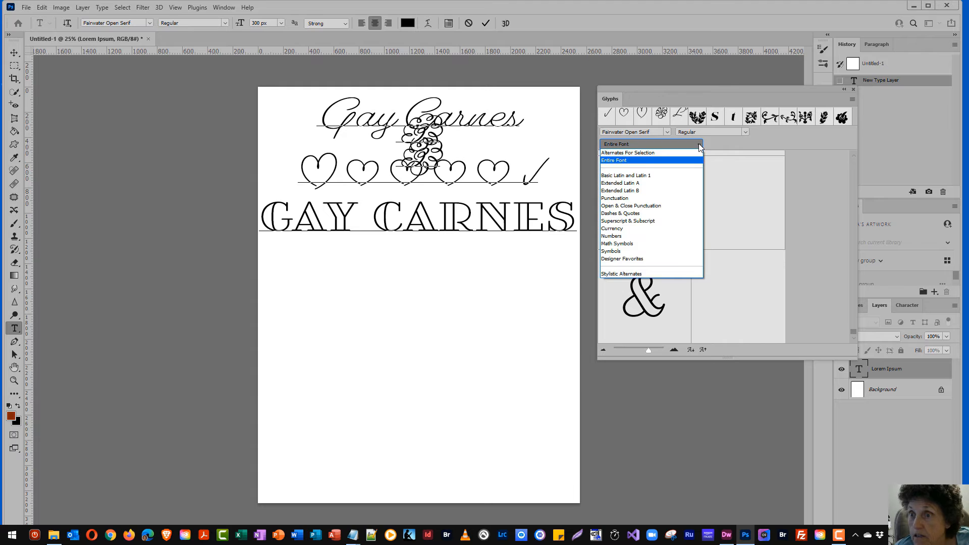
pyautogui.click(616, 154)
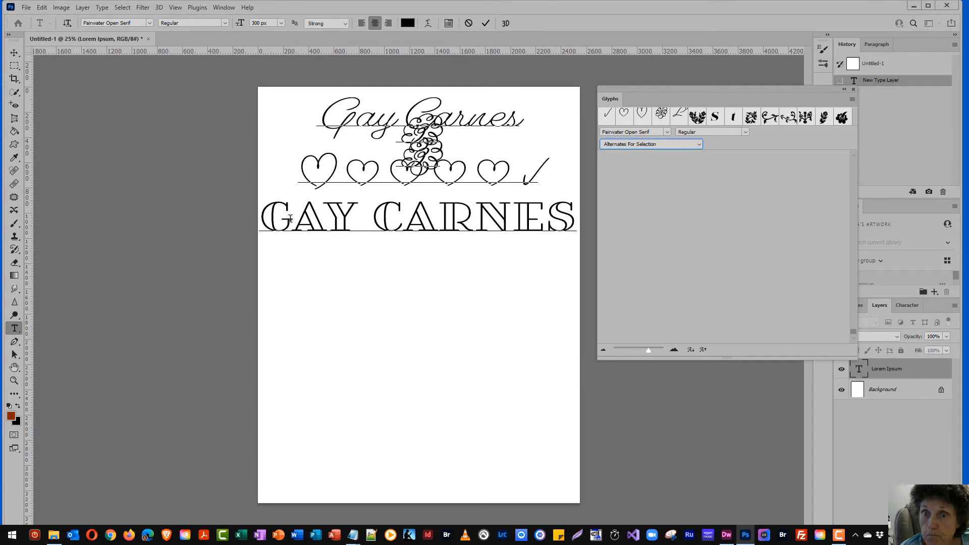
pyautogui.moveTo(290, 218); pyautogui.dragTo(271, 222)
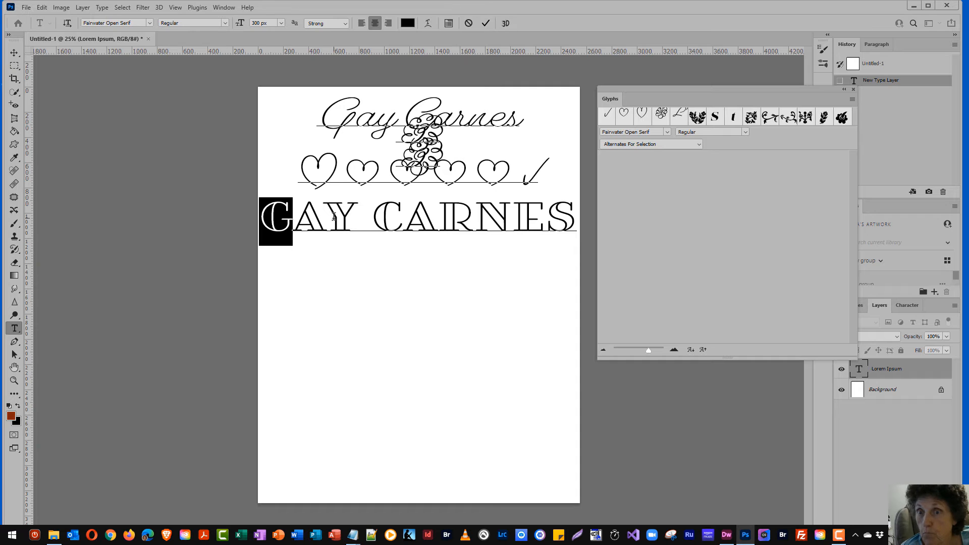
pyautogui.click(376, 217)
pyautogui.moveTo(383, 216); pyautogui.dragTo(401, 217)
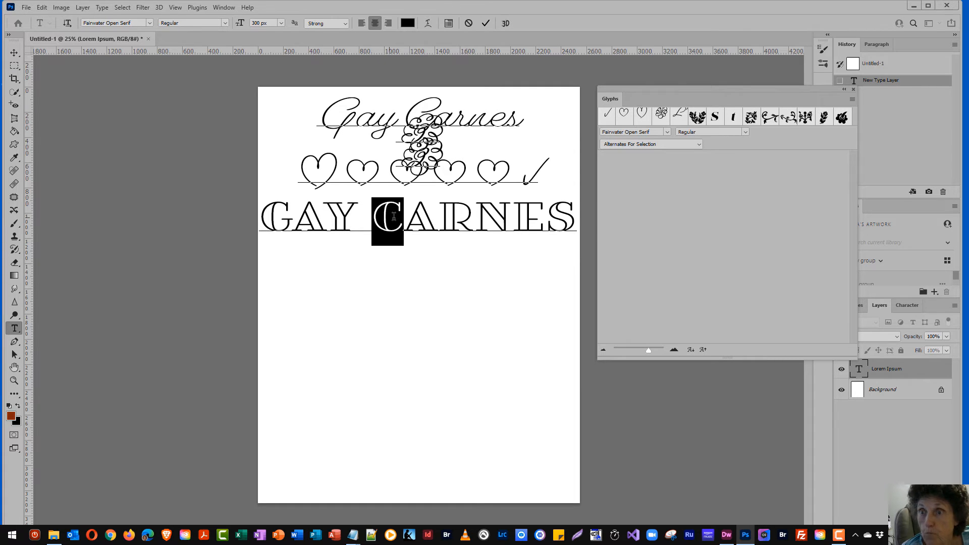
# Browse the font's Punctuation, Extended Latin A, and Dashes & Quotes glyphs
pyautogui.click(700, 144)
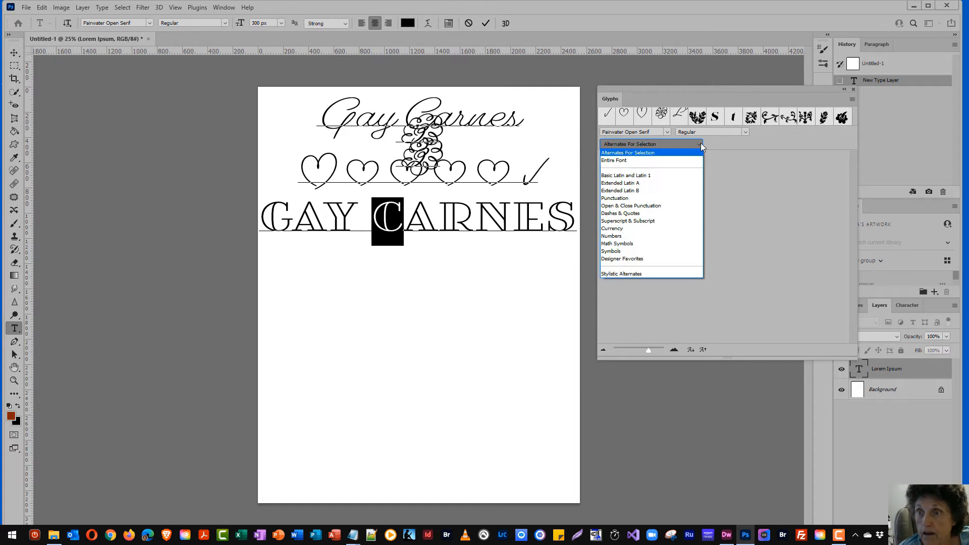
pyautogui.click(638, 199)
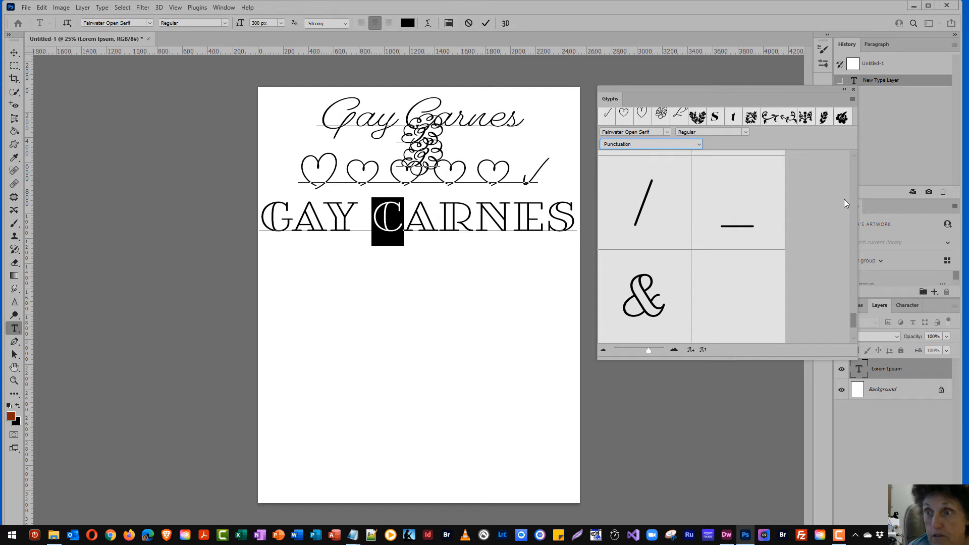
pyautogui.moveTo(853, 317); pyautogui.dragTo(860, 153)
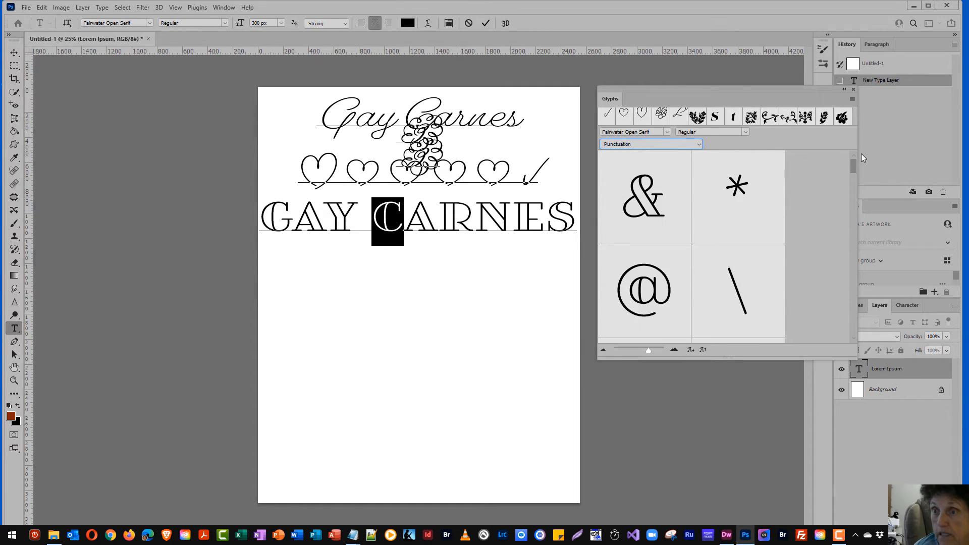
pyautogui.click(699, 144)
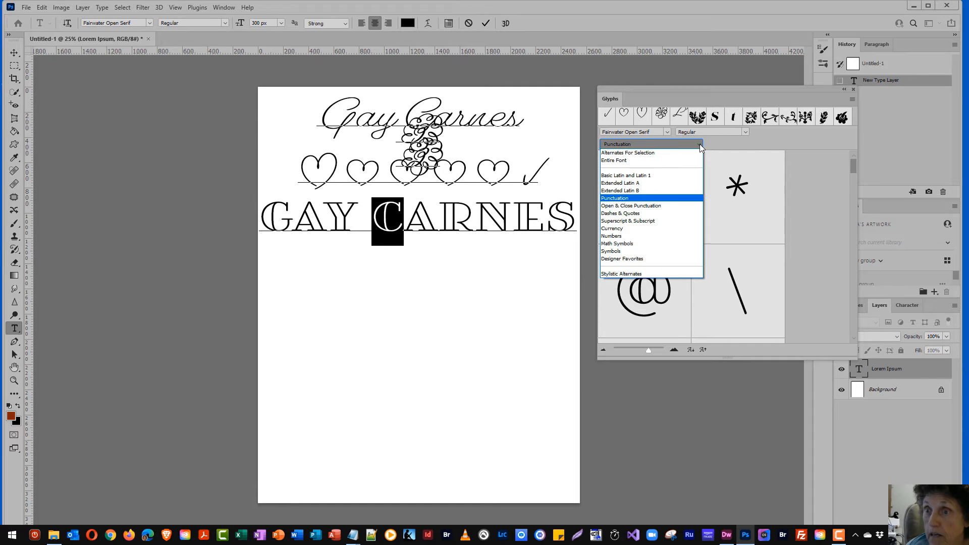
pyautogui.click(626, 184)
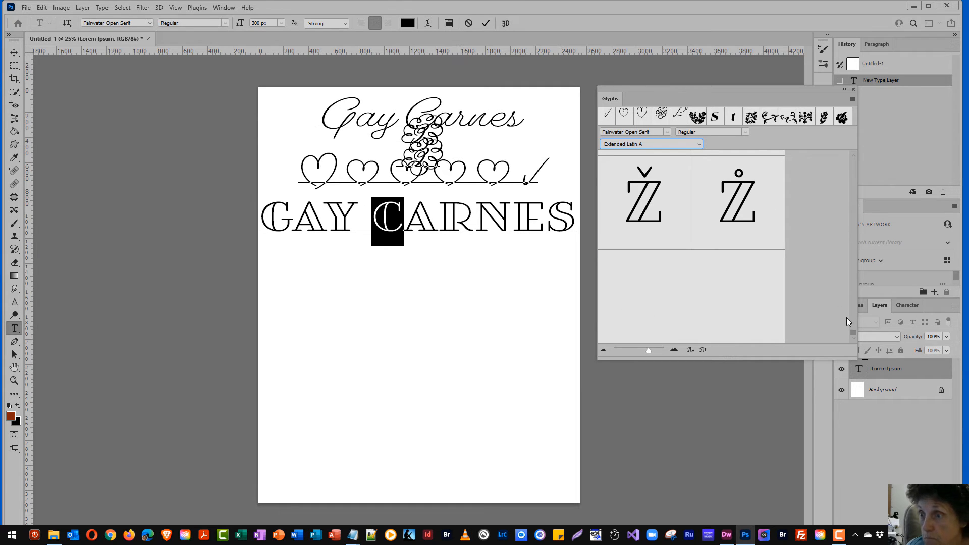
pyautogui.moveTo(852, 331); pyautogui.dragTo(868, 146)
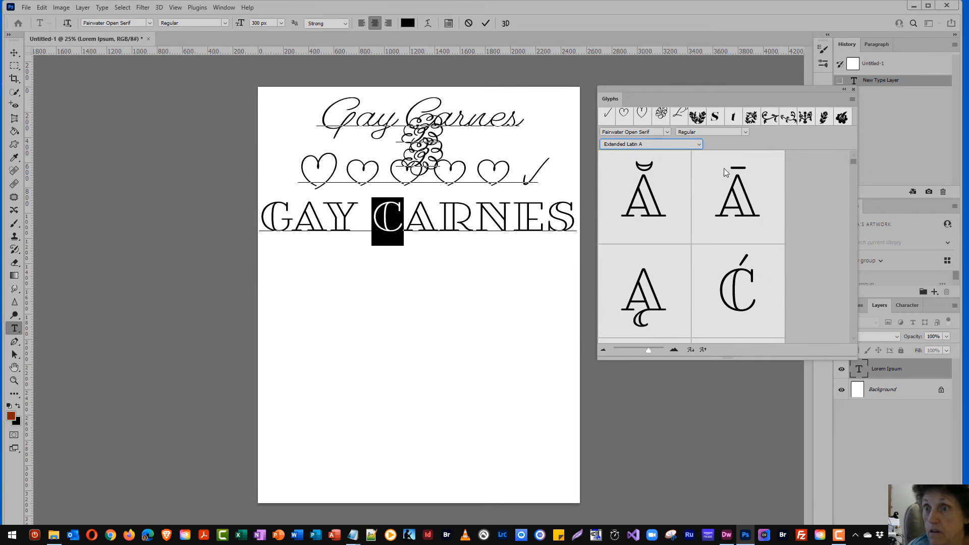
pyautogui.click(698, 144)
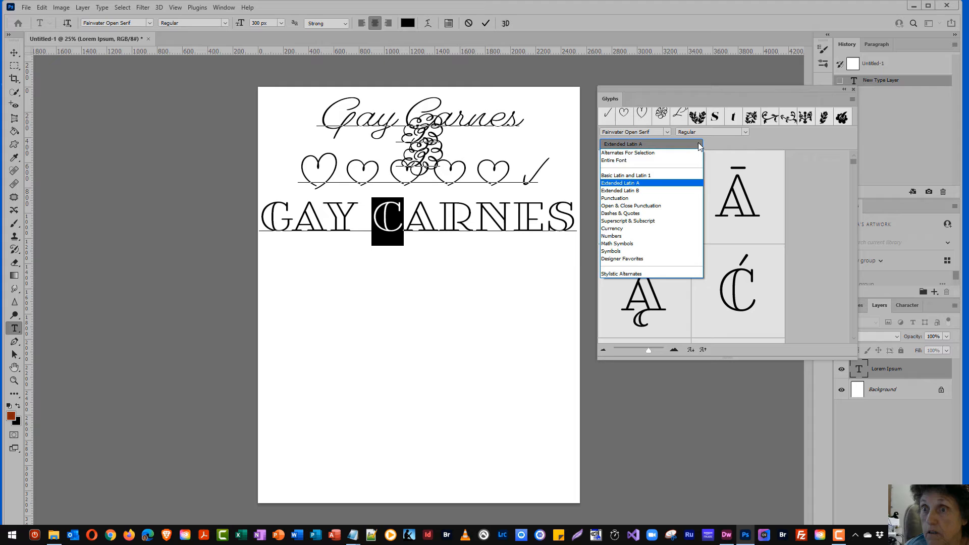
pyautogui.click(612, 215)
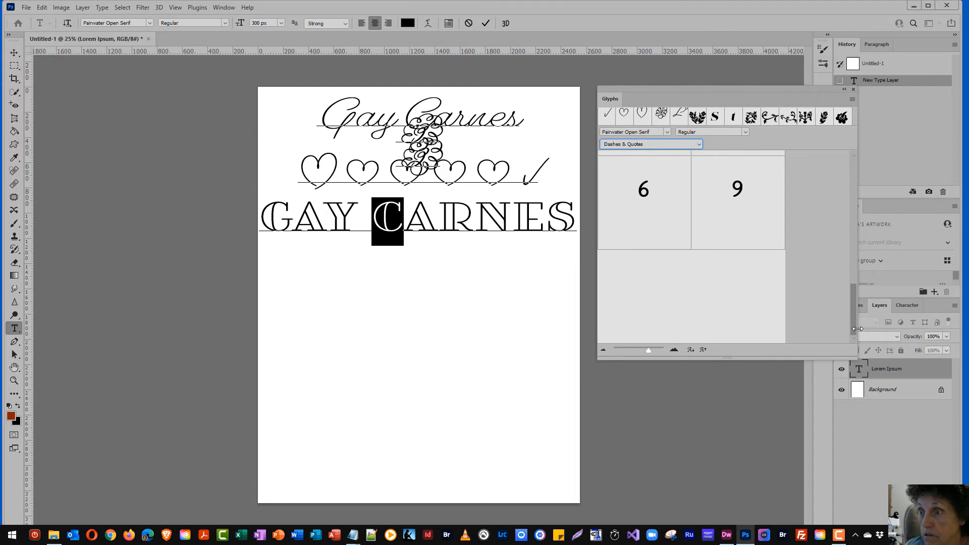
pyautogui.moveTo(854, 320); pyautogui.dragTo(845, 119)
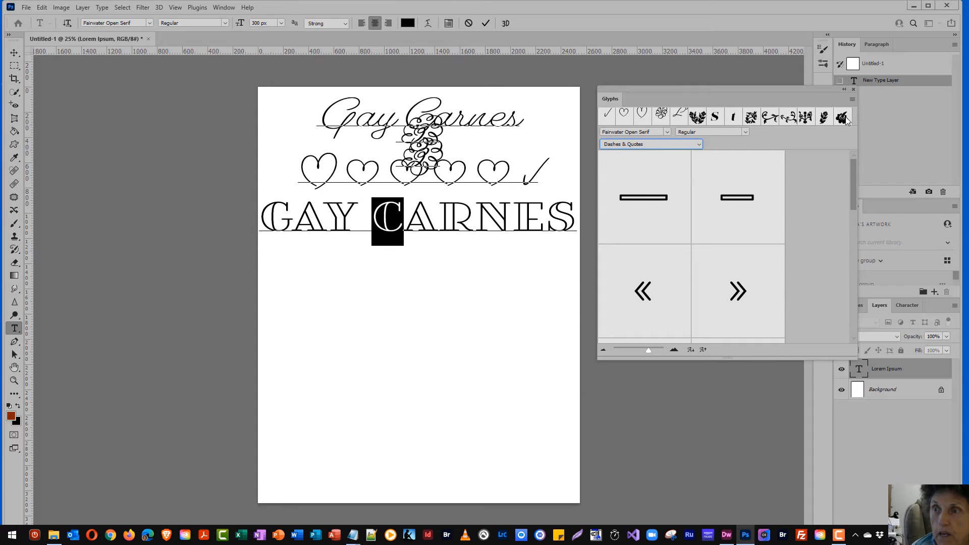
pyautogui.click(699, 145)
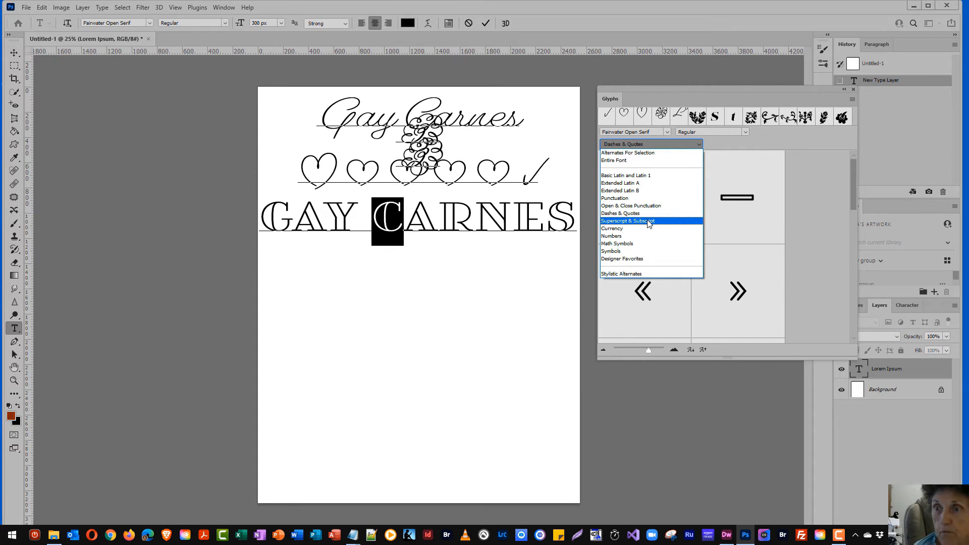
pyautogui.click(620, 228)
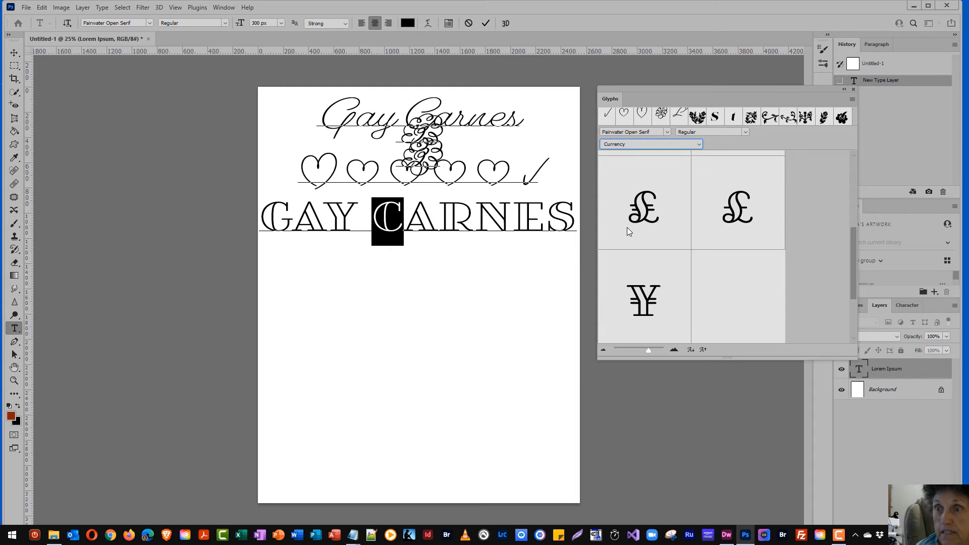
pyautogui.moveTo(853, 268); pyautogui.dragTo(852, 172)
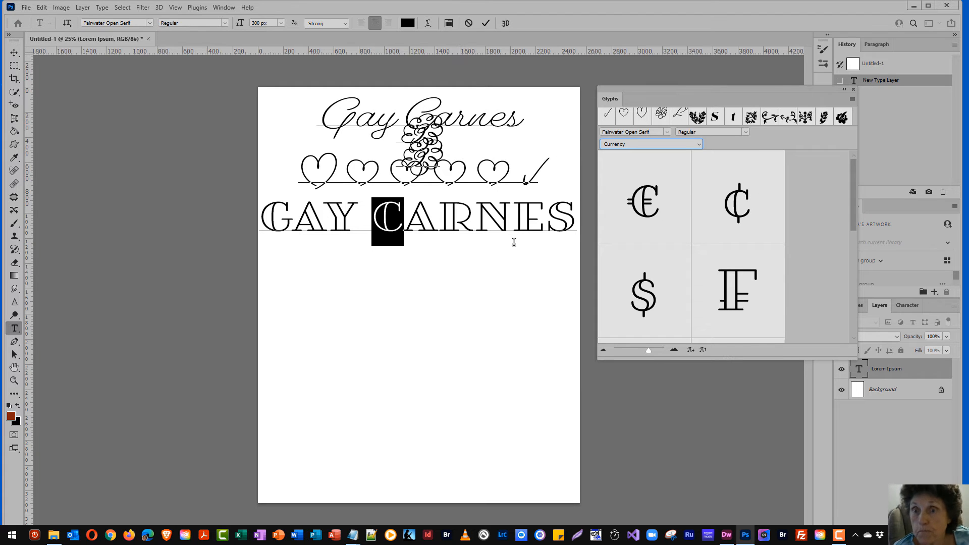
pyautogui.click(579, 225)
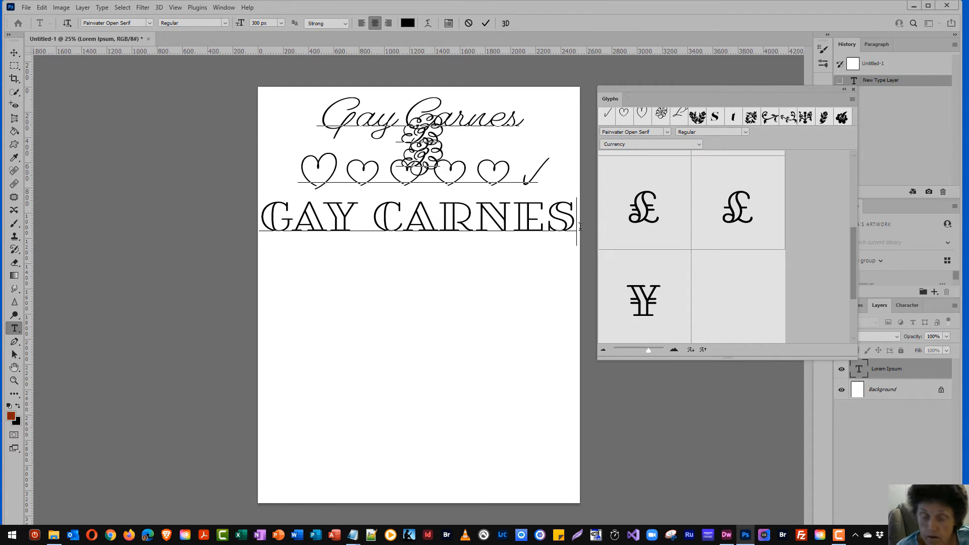
pyautogui.press('Return')
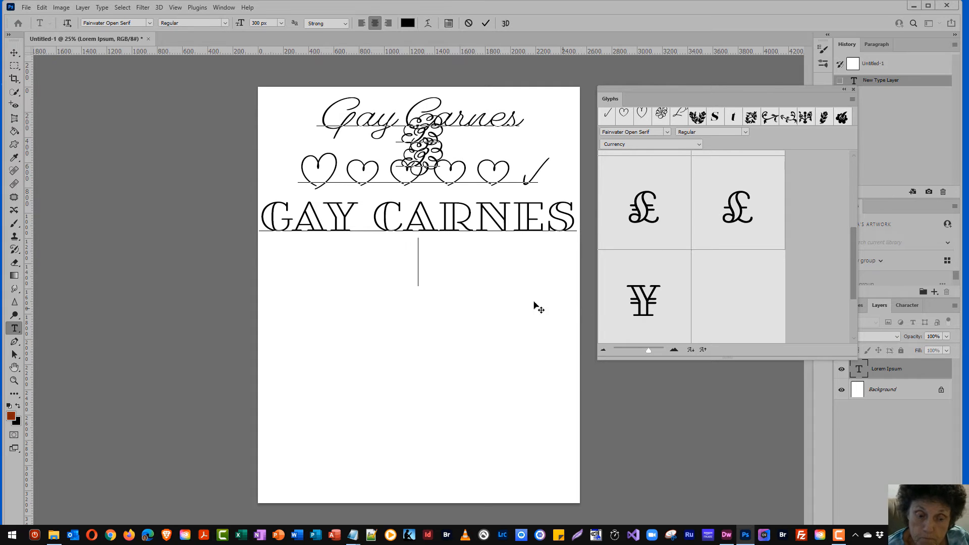
pyautogui.click(149, 23)
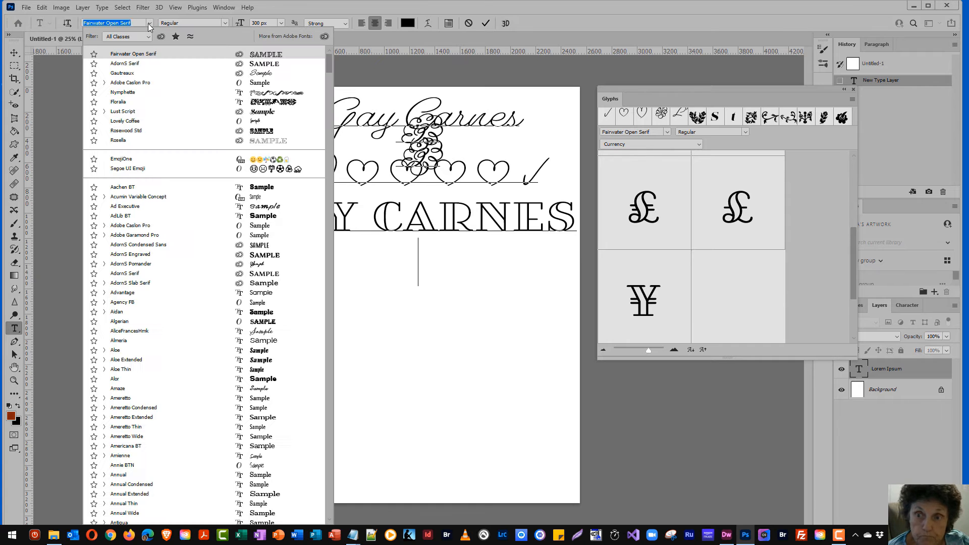
pyautogui.click(127, 122)
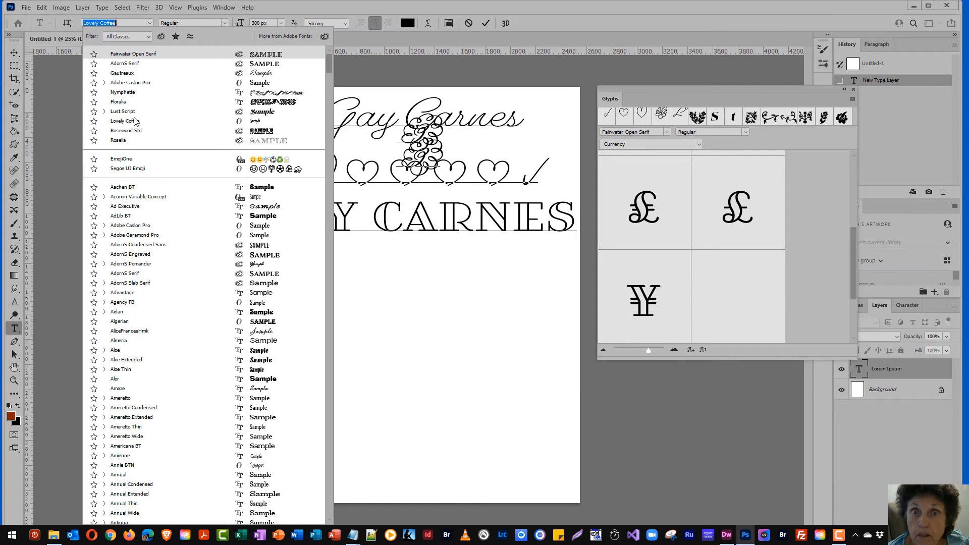
pyautogui.click(123, 93)
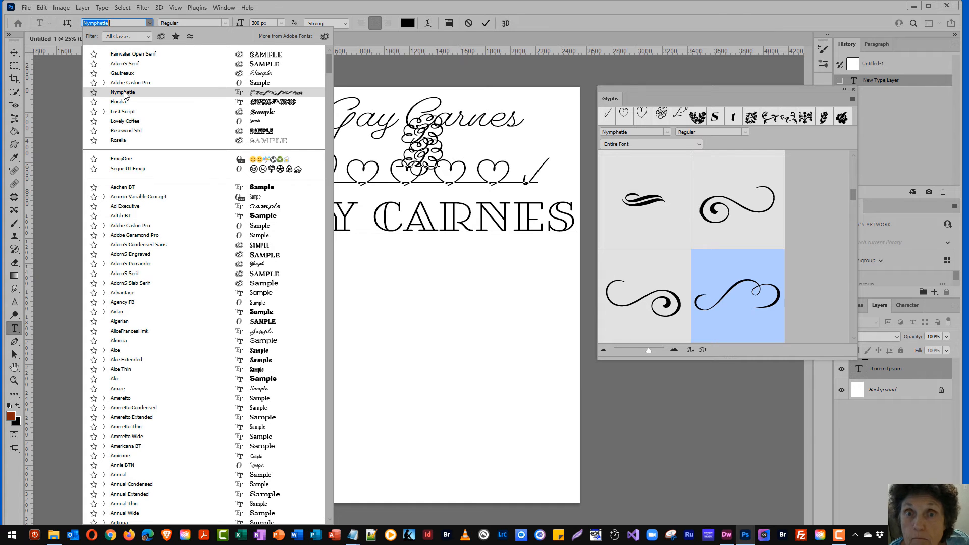
pyautogui.press('Return')
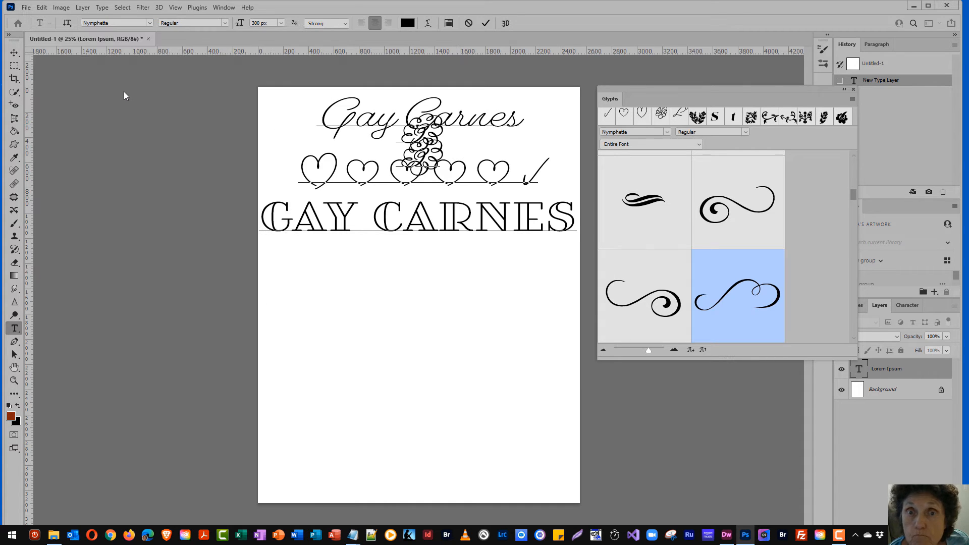
# Create a new placeholder text layer and search the font list for 'nym'
pyautogui.hotkey('ctrl', 'Return')
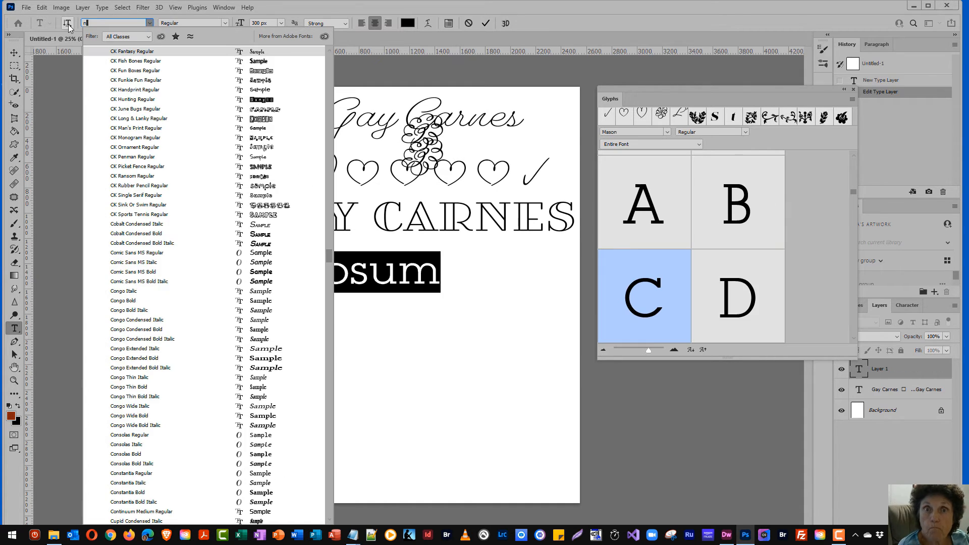
pyautogui.write('nm')
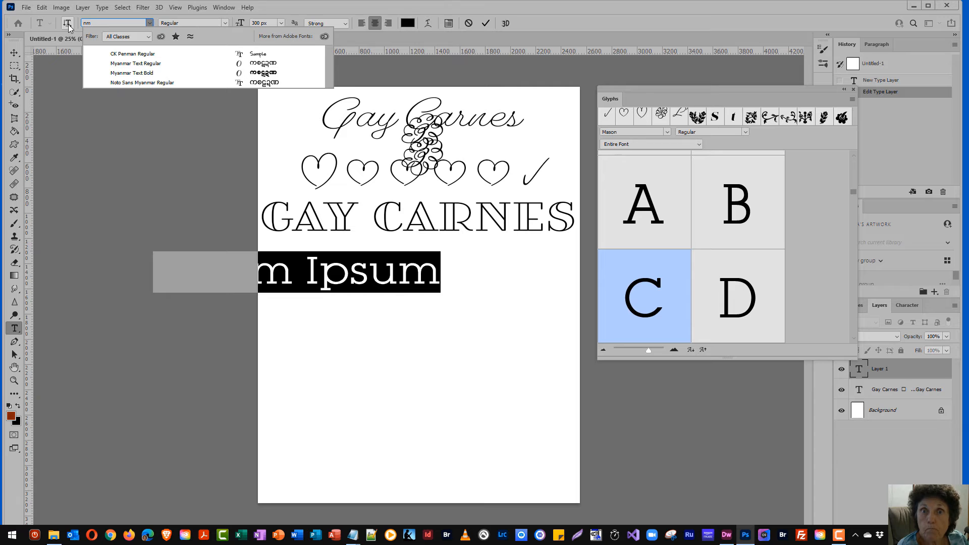
pyautogui.press('BackSpace')
pyautogui.write('ymphette')
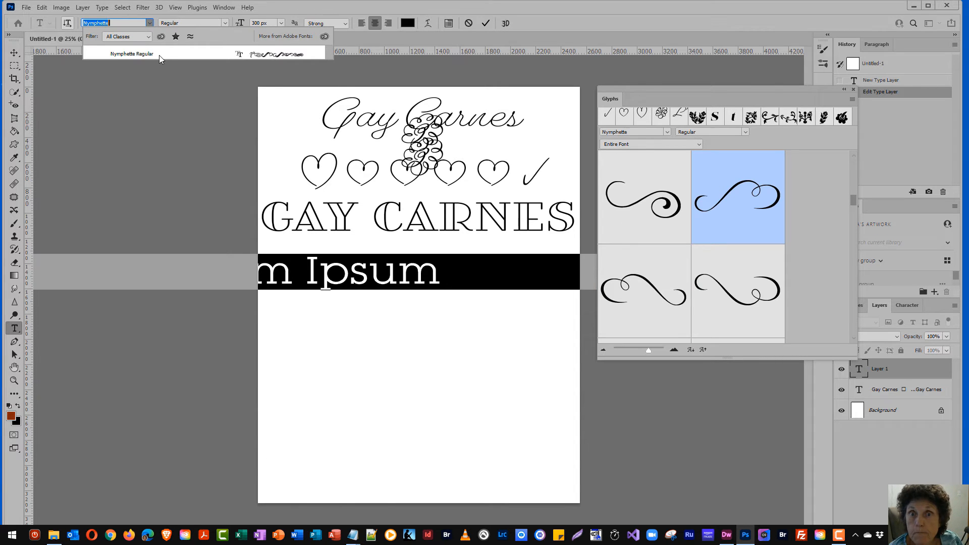
# Apply Nymphette Regular and delete the extra ornament glyphs from the line
pyautogui.click(159, 54)
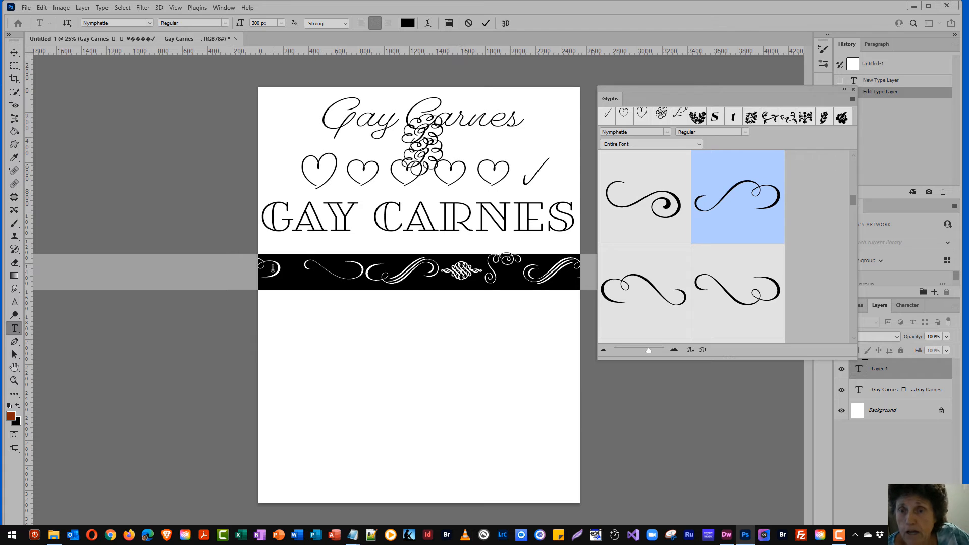
pyautogui.click(265, 267)
pyautogui.moveTo(265, 267); pyautogui.dragTo(569, 271)
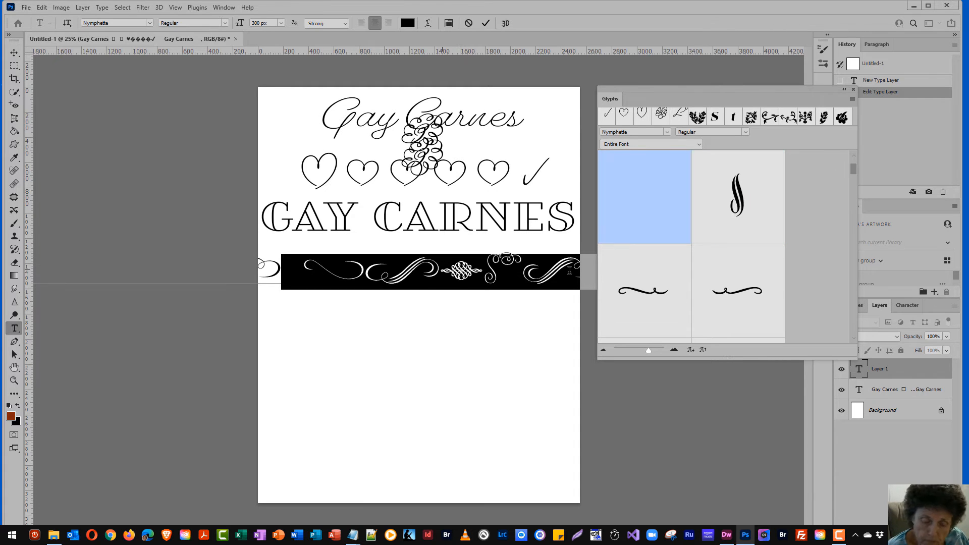
pyautogui.press('BackSpace')
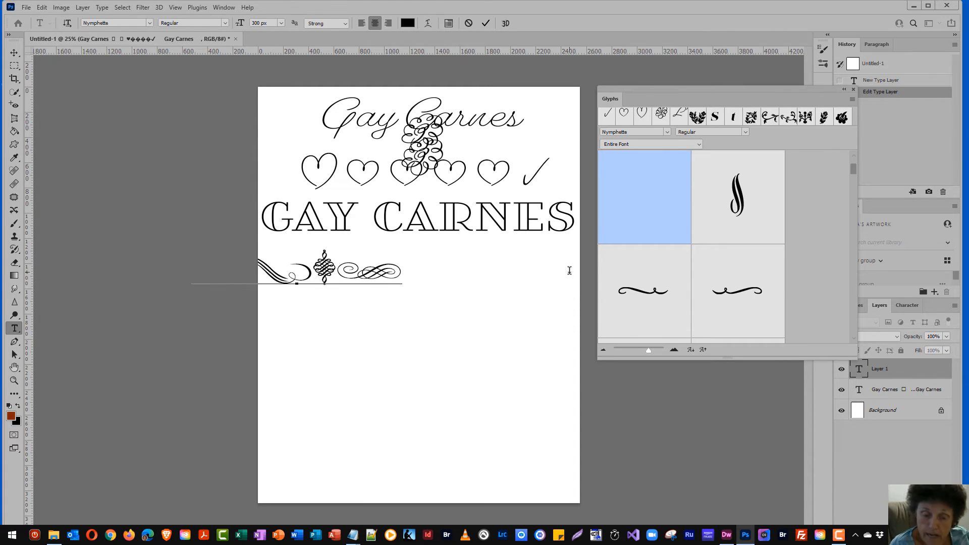
pyautogui.press('BackSpace')
pyautogui.press('BackSpace')
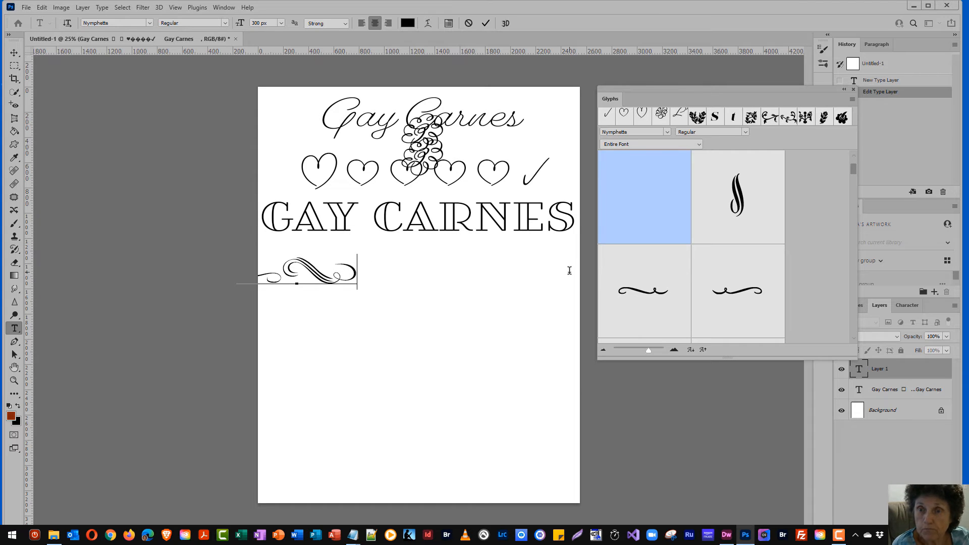
pyautogui.press('BackSpace')
pyautogui.press('BackSpace')
pyautogui.press('BackSpace')
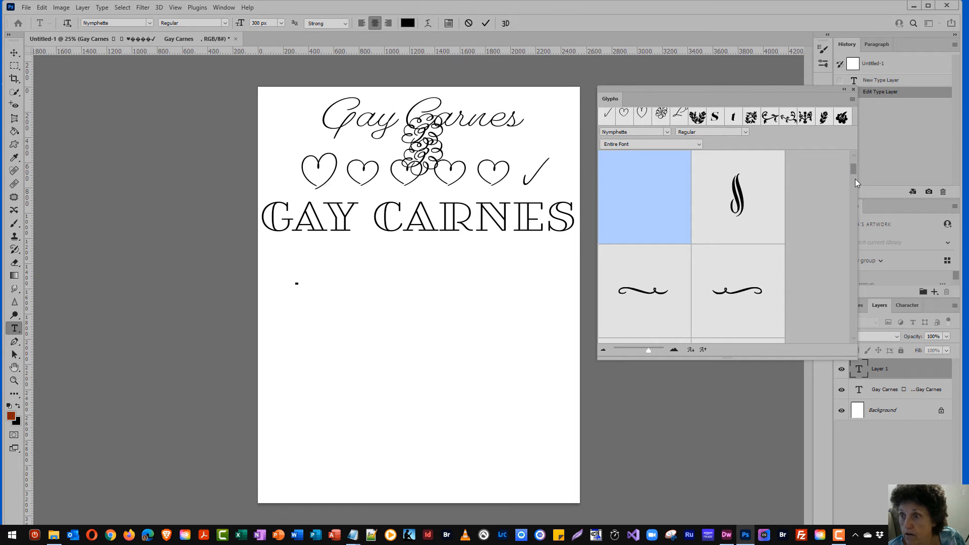
# Insert three Nymphette swash ornaments into the line
pyautogui.moveTo(855, 167); pyautogui.dragTo(852, 195)
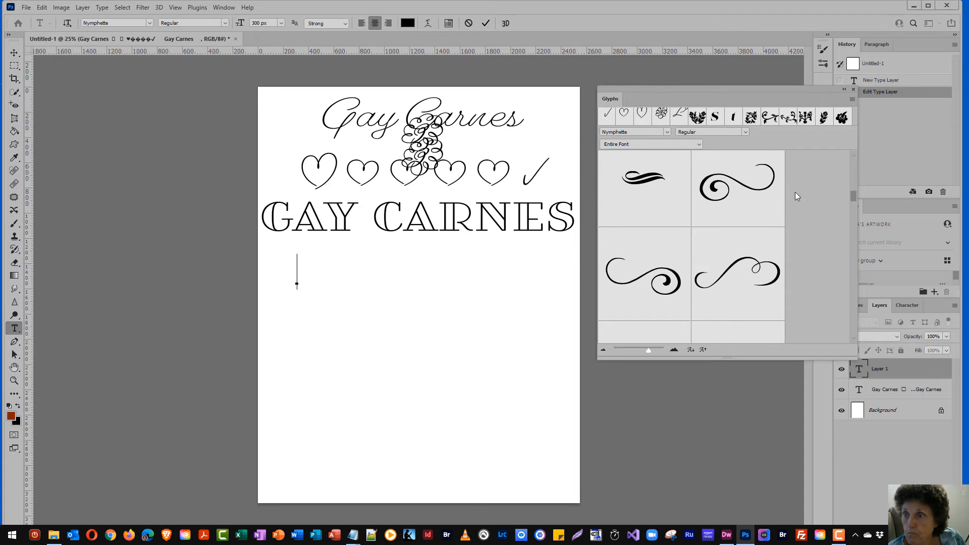
pyautogui.doubleClick(736, 175)
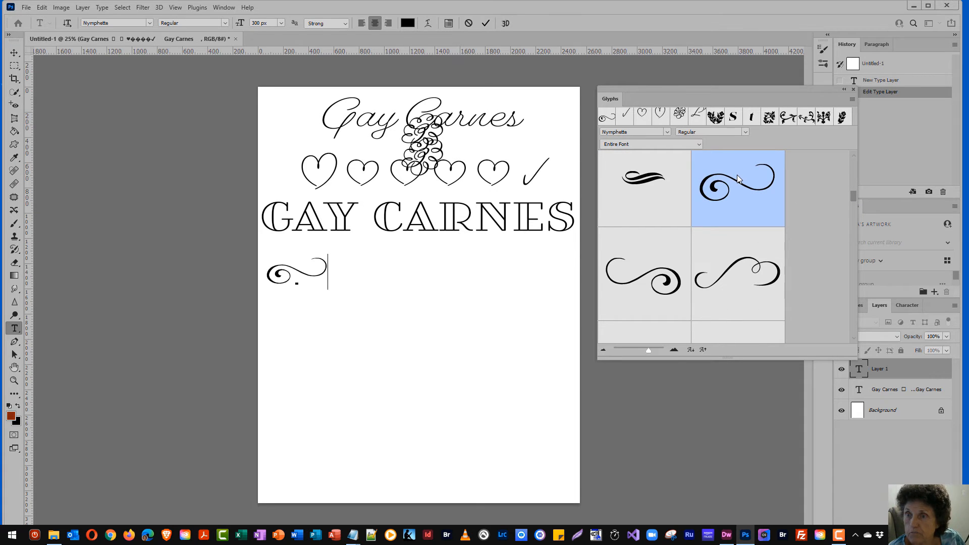
pyautogui.doubleClick(736, 278)
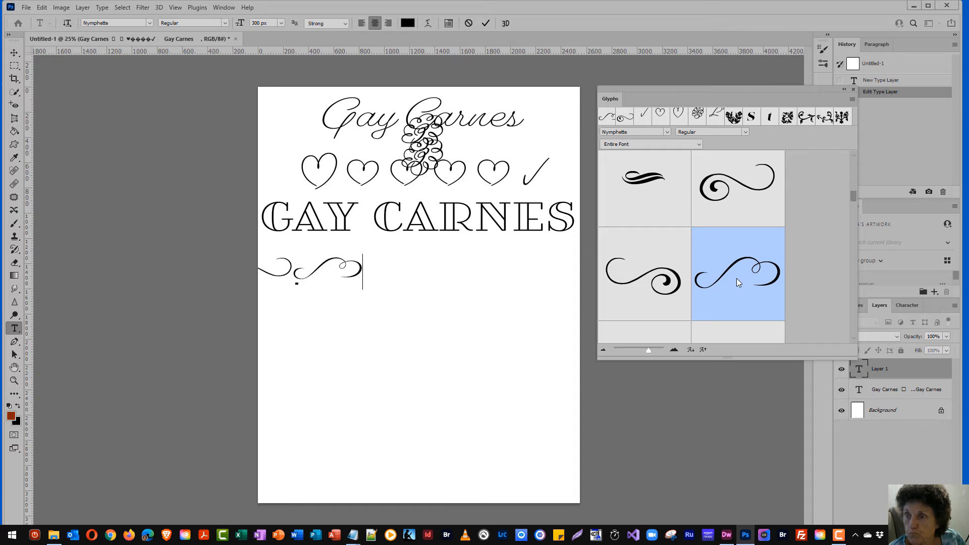
pyautogui.doubleClick(640, 281)
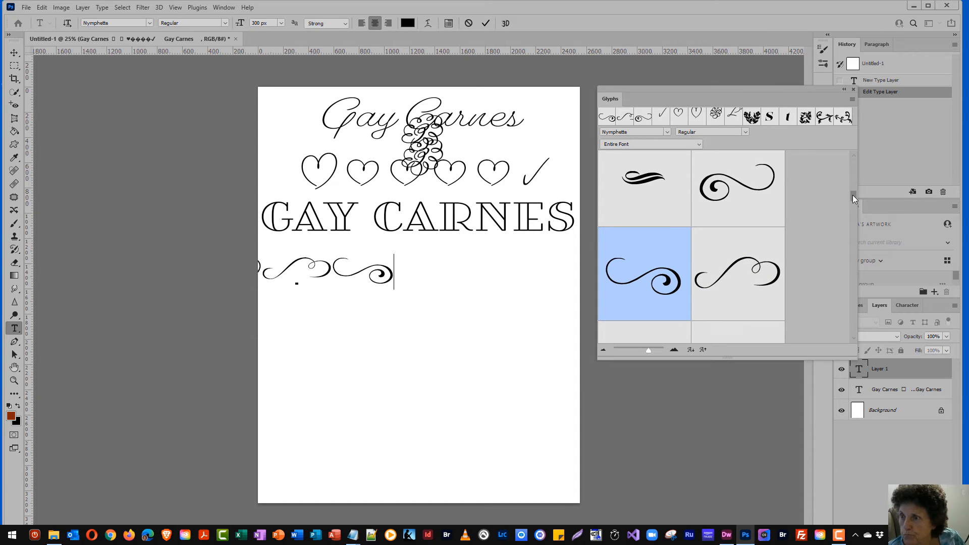
pyautogui.moveTo(852, 198); pyautogui.dragTo(852, 204)
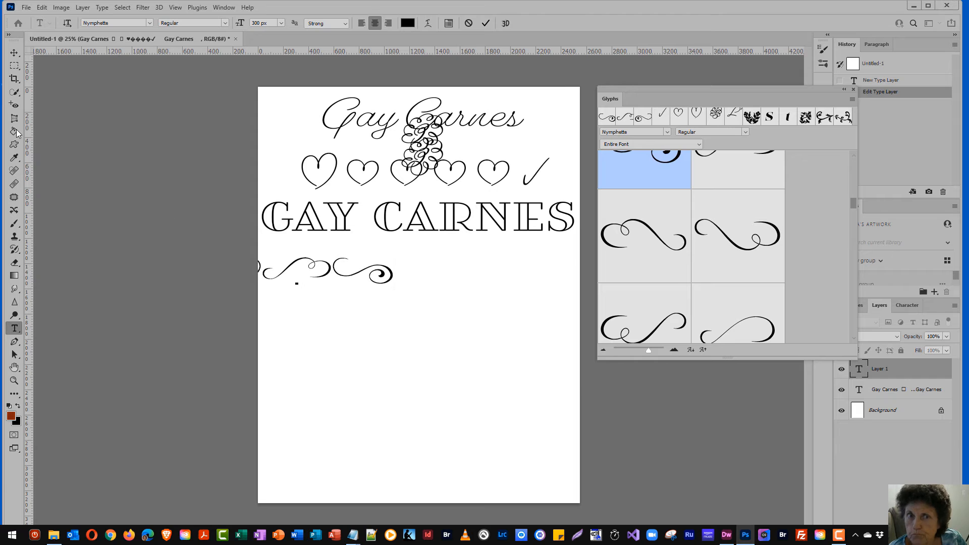
pyautogui.click(14, 52)
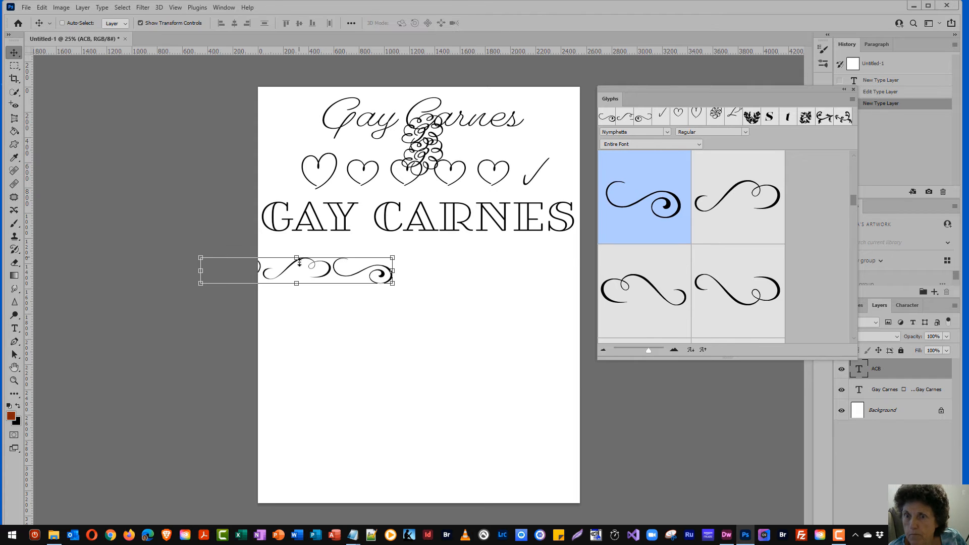
pyautogui.moveTo(300, 262); pyautogui.dragTo(434, 273)
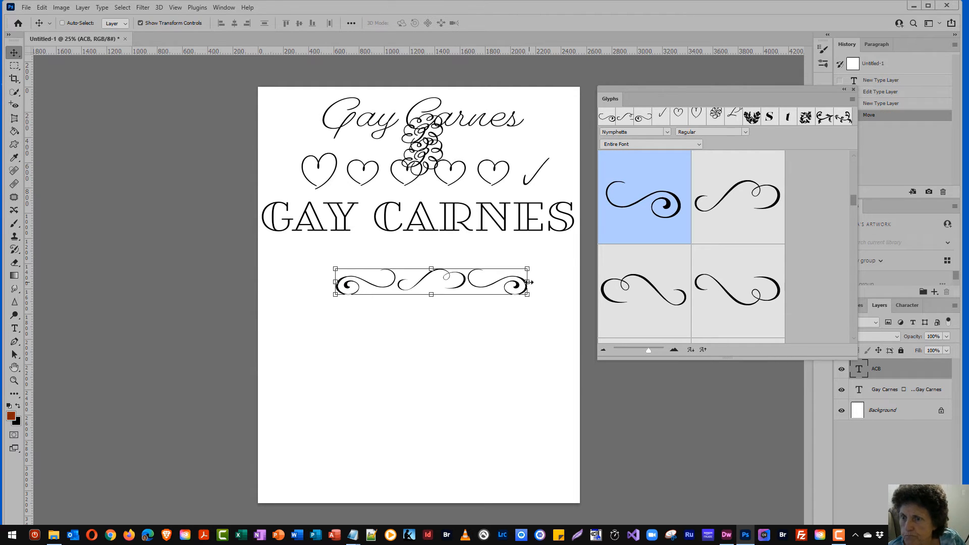
pyautogui.moveTo(530, 282); pyautogui.dragTo(551, 283)
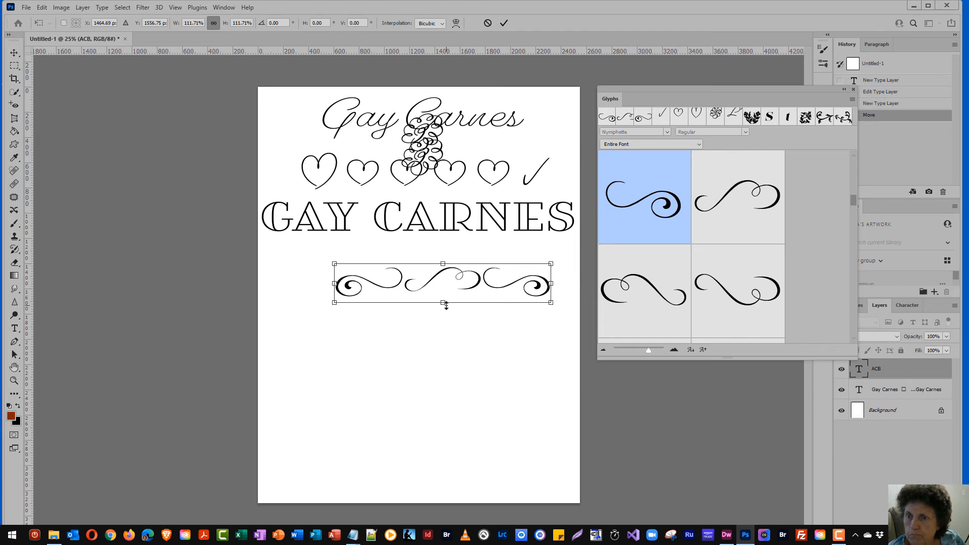
pyautogui.moveTo(446, 305); pyautogui.dragTo(447, 315)
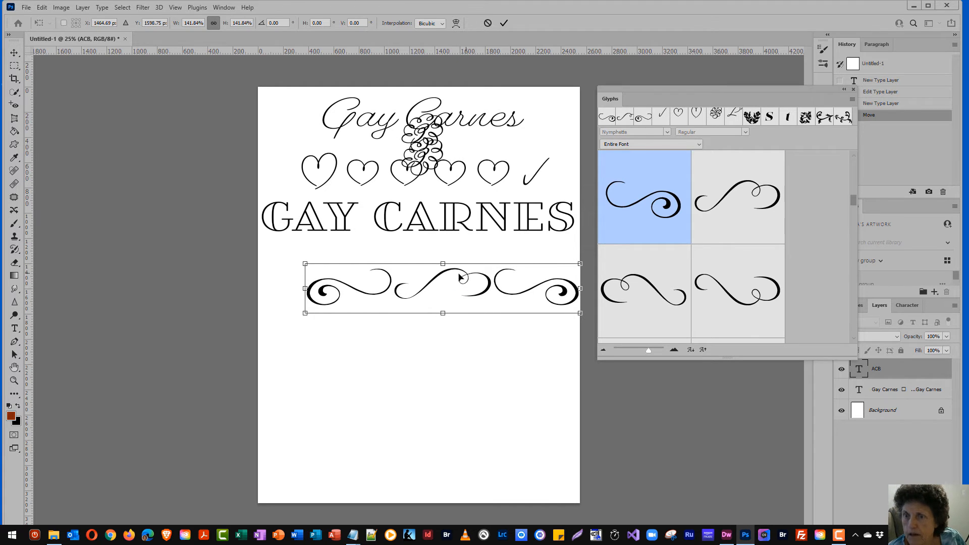
pyautogui.moveTo(459, 277); pyautogui.dragTo(435, 275)
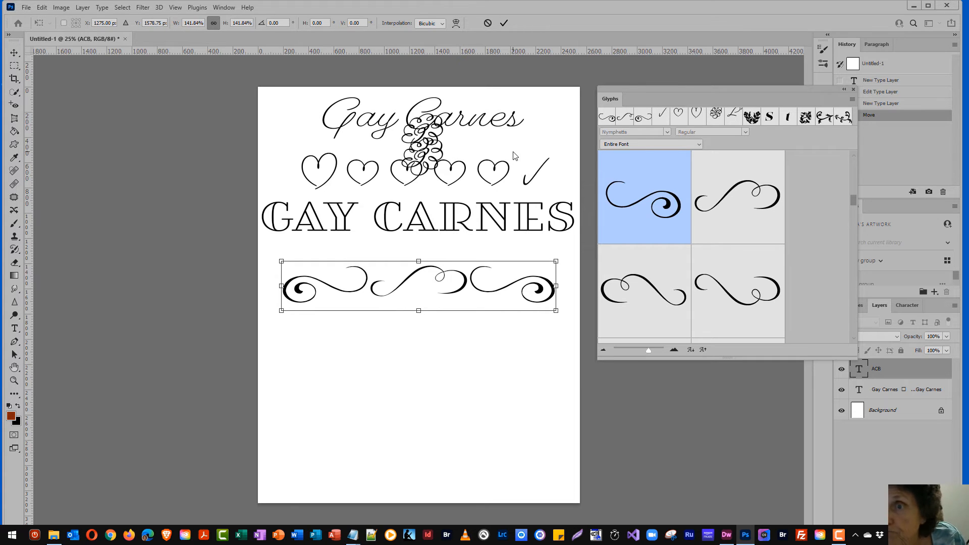
pyautogui.click(503, 23)
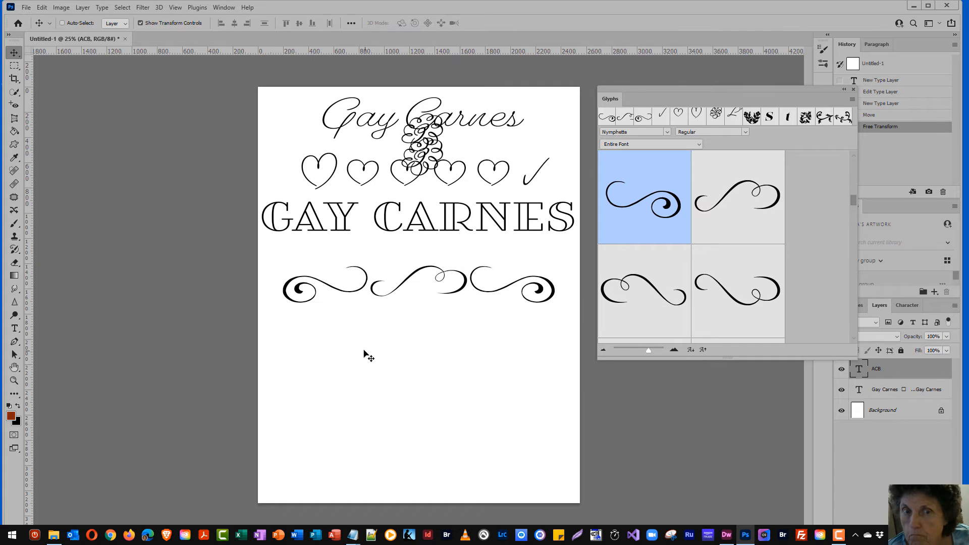
# Add a new placeholder Nymphette ornament text line below the swash row
pyautogui.click(15, 328)
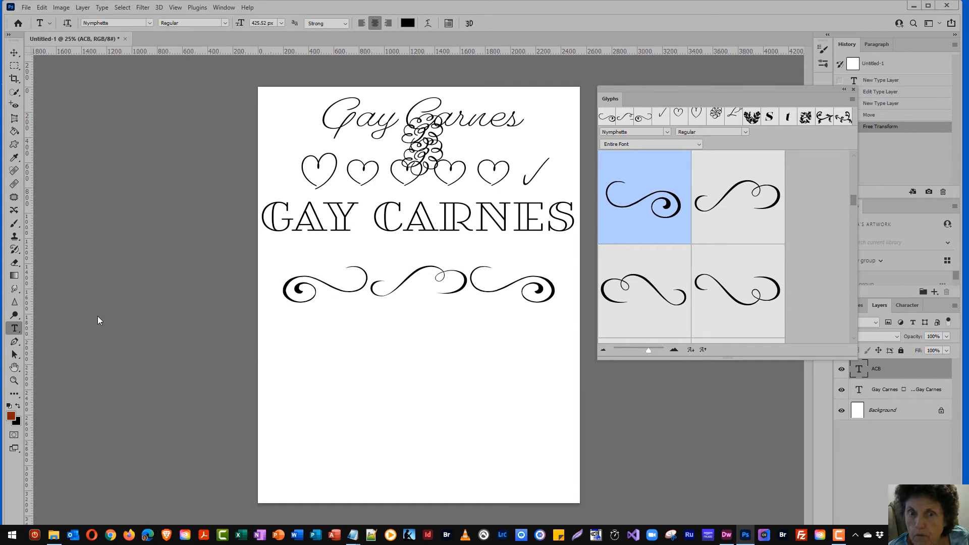
pyautogui.click(344, 349)
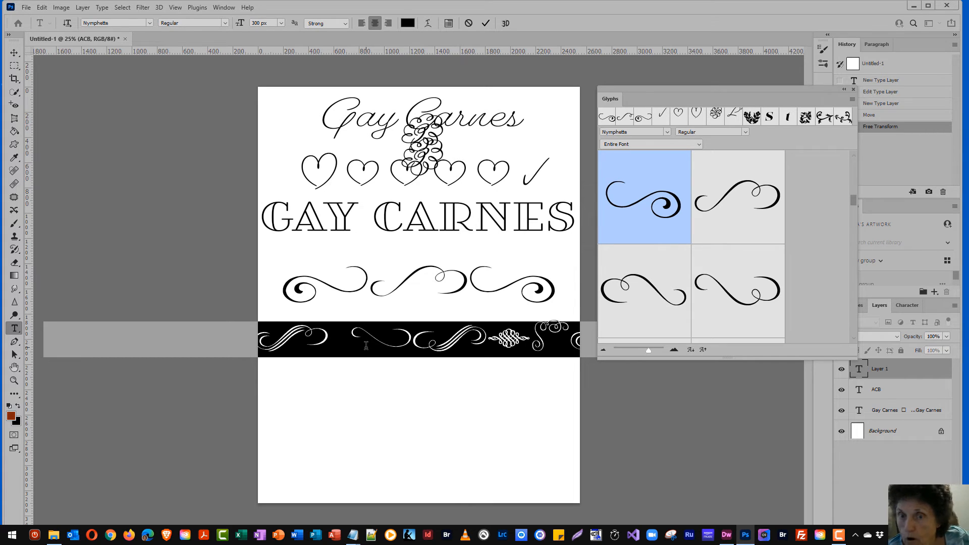
pyautogui.click(12, 51)
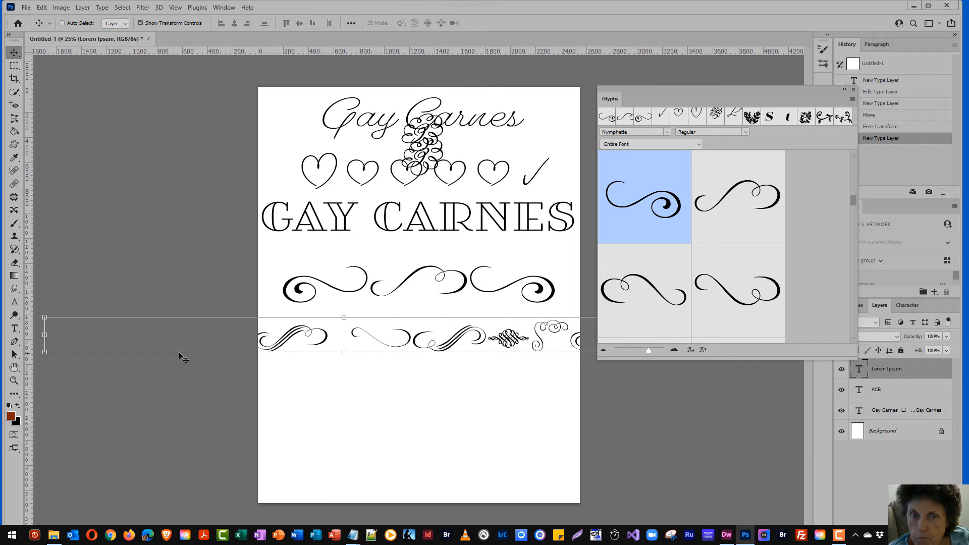
# Free Transform the ornament line to about 95% so it spans the page width, centred
pyautogui.click(45, 334)
pyautogui.moveTo(220, 329); pyautogui.dragTo(273, 336)
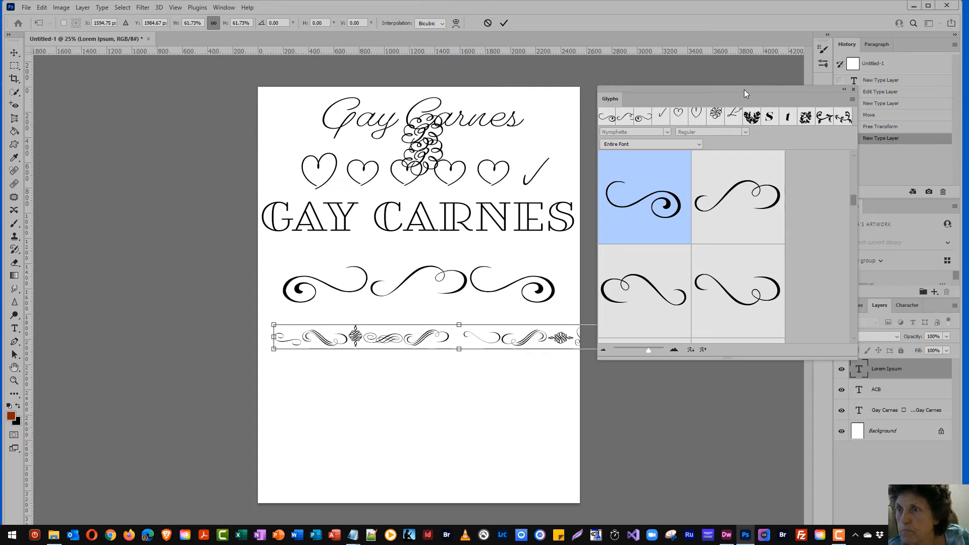
pyautogui.moveTo(744, 90); pyautogui.dragTo(741, 374)
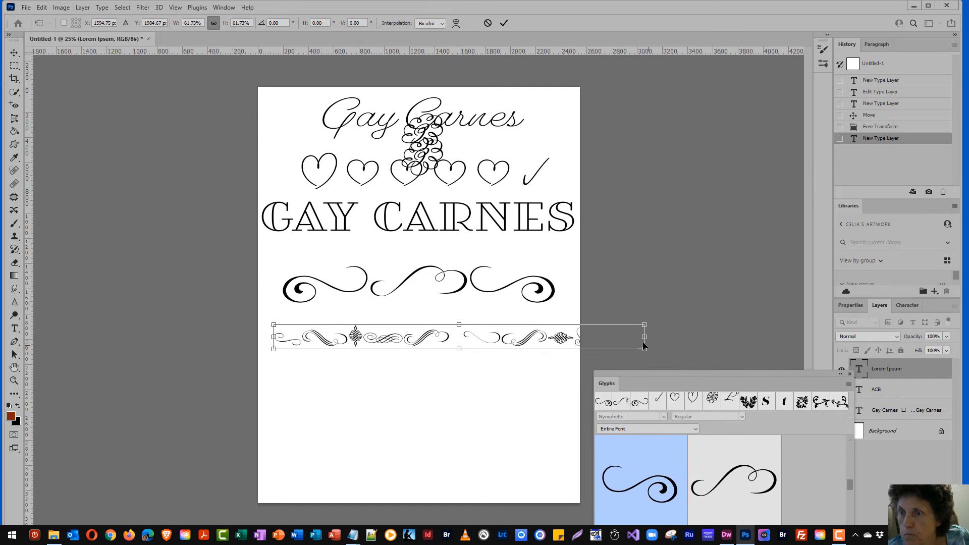
pyautogui.moveTo(643, 336); pyautogui.dragTo(555, 336)
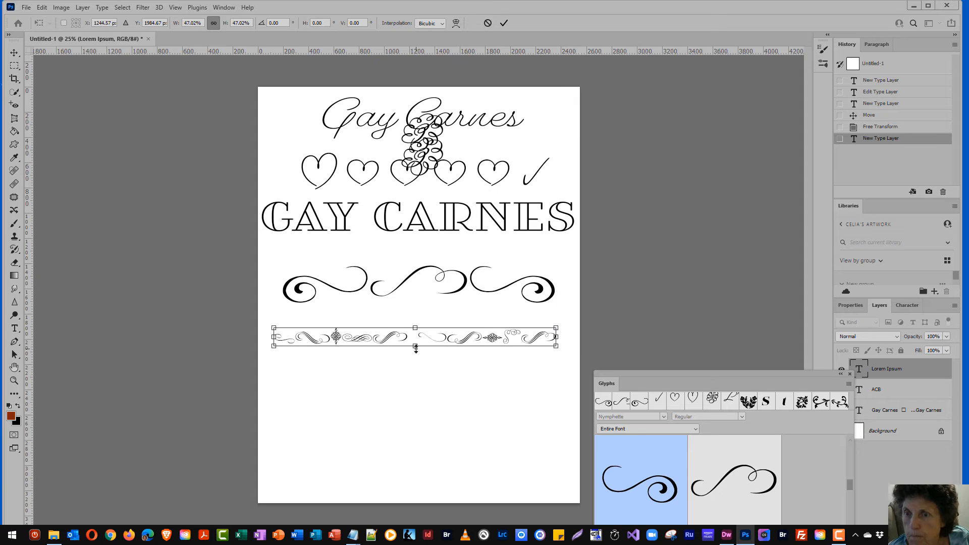
pyautogui.moveTo(415, 346); pyautogui.dragTo(415, 357)
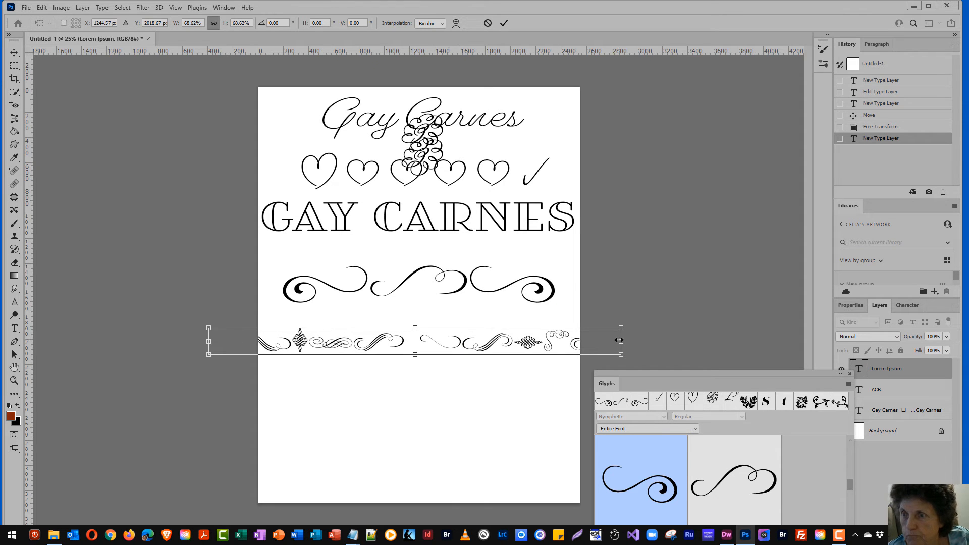
pyautogui.moveTo(619, 341); pyautogui.dragTo(554, 342)
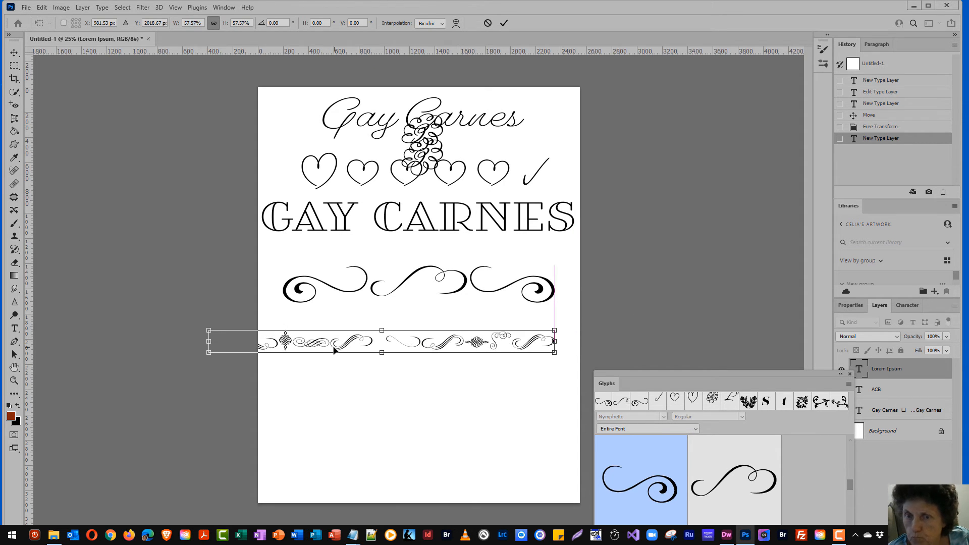
pyautogui.moveTo(208, 340); pyautogui.dragTo(273, 335)
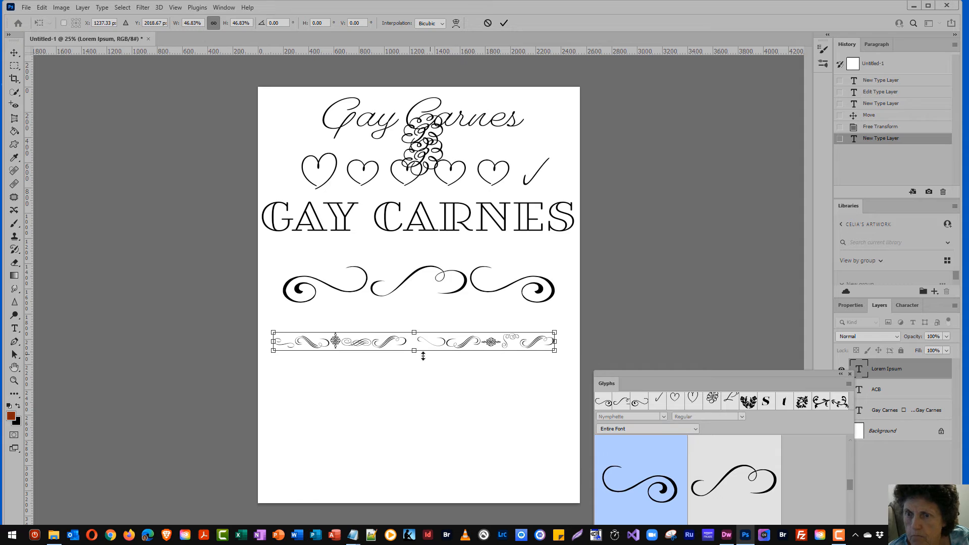
pyautogui.moveTo(417, 355); pyautogui.dragTo(413, 313)
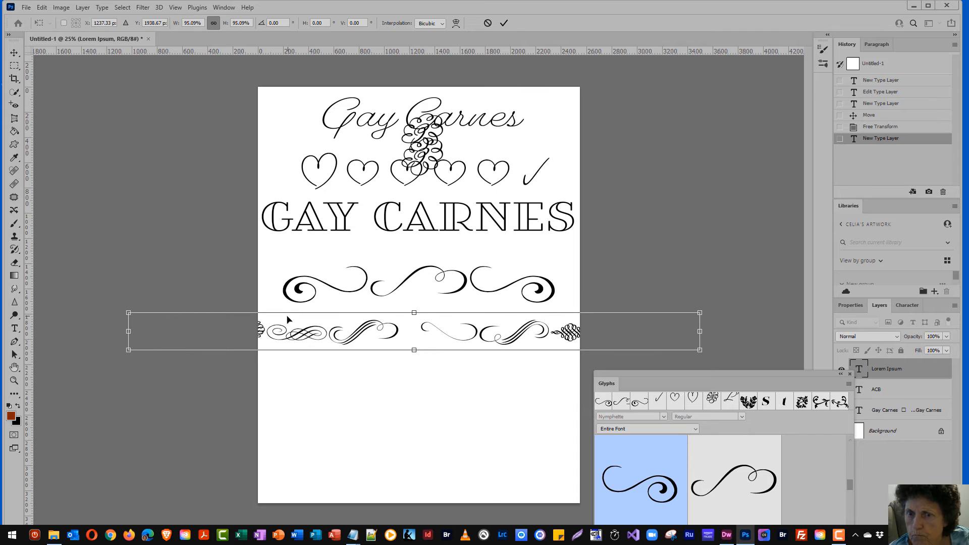
pyautogui.moveTo(273, 332); pyautogui.dragTo(278, 332)
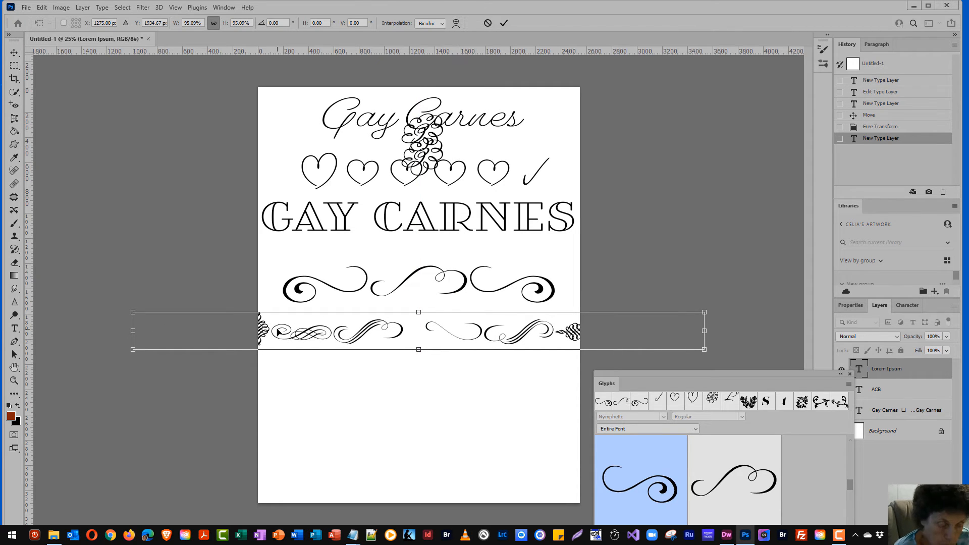
pyautogui.click(278, 332)
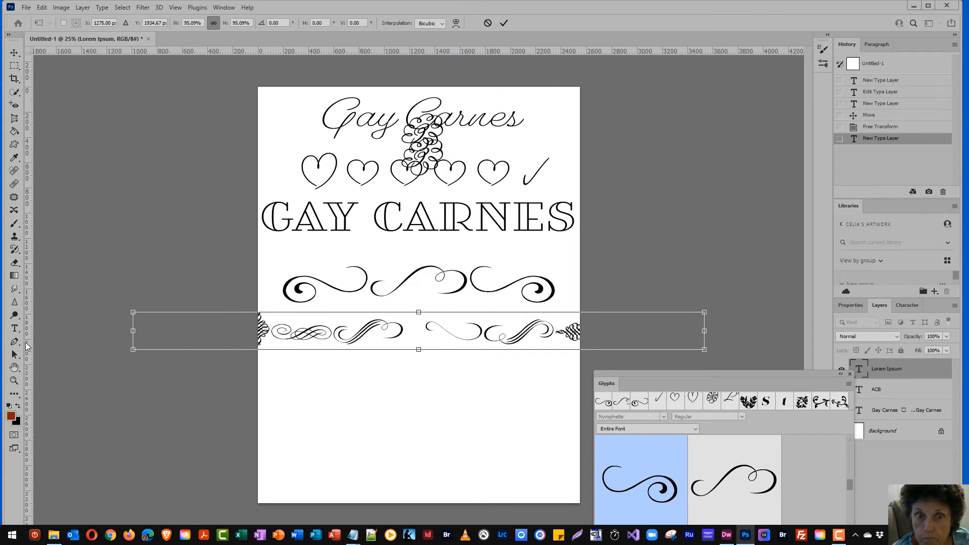
pyautogui.click(15, 328)
# Clear all the placeholder text from the new ornament line
pyautogui.click(292, 330)
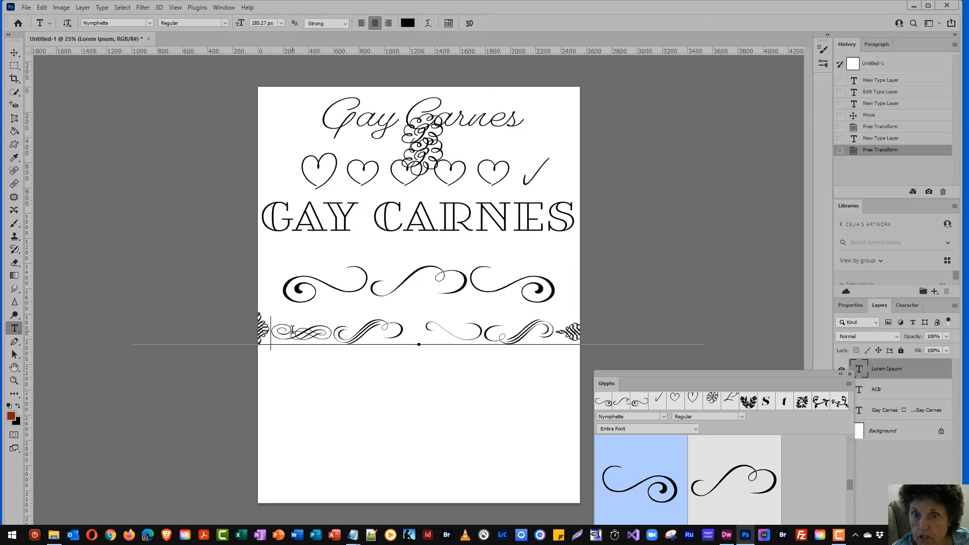
pyautogui.hotkey('ctrl', 'a')
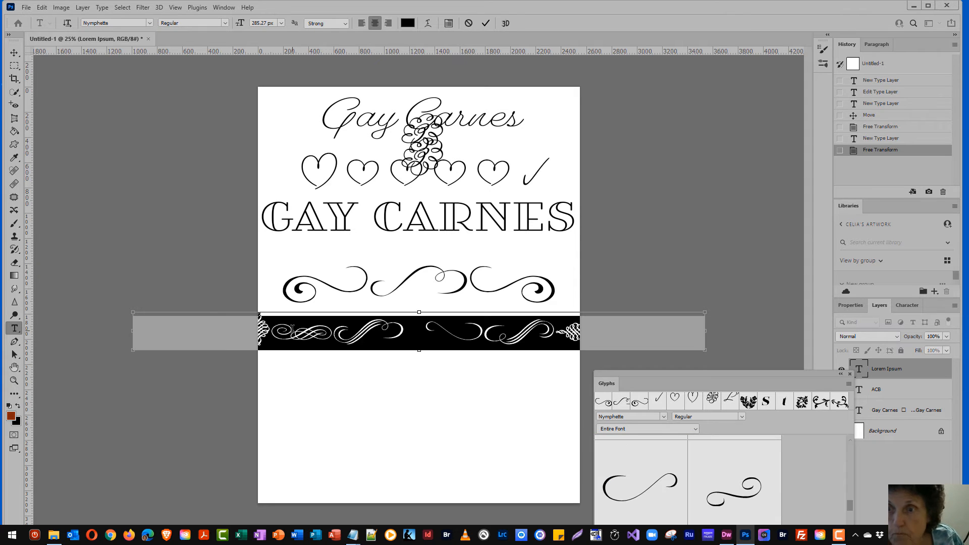
pyautogui.press('BackSpace')
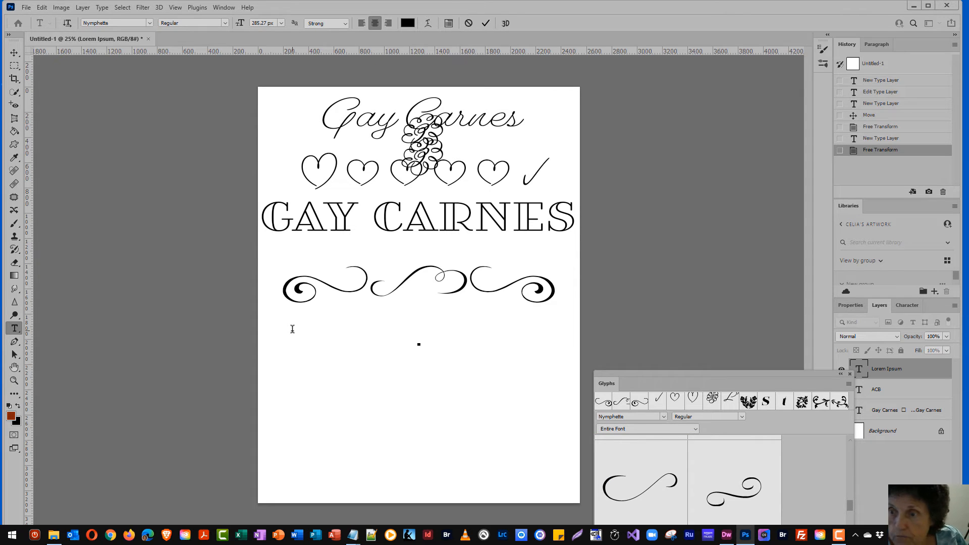
# Insert three curled flourishes followed by three knot ornaments from the Glyphs panel
pyautogui.moveTo(766, 377); pyautogui.dragTo(767, 122)
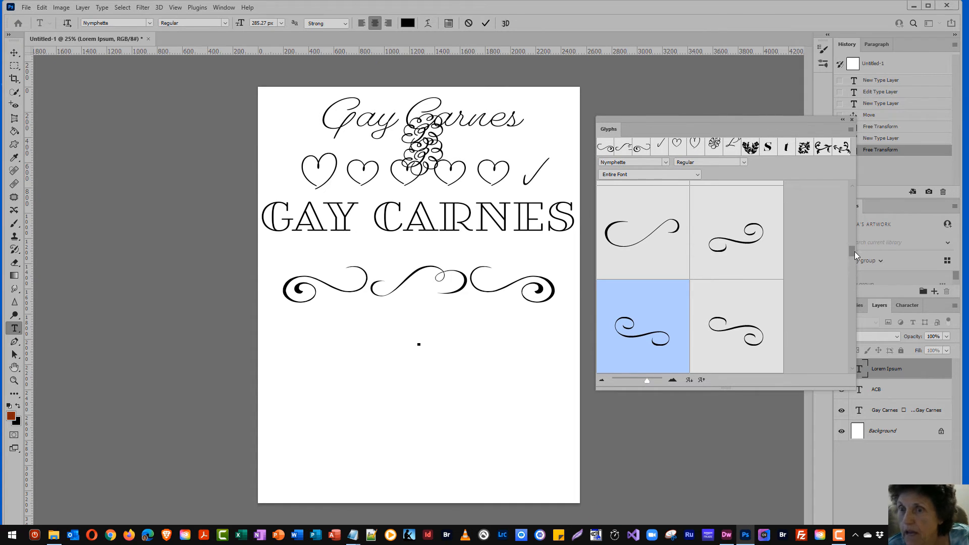
pyautogui.moveTo(855, 251); pyautogui.dragTo(852, 295)
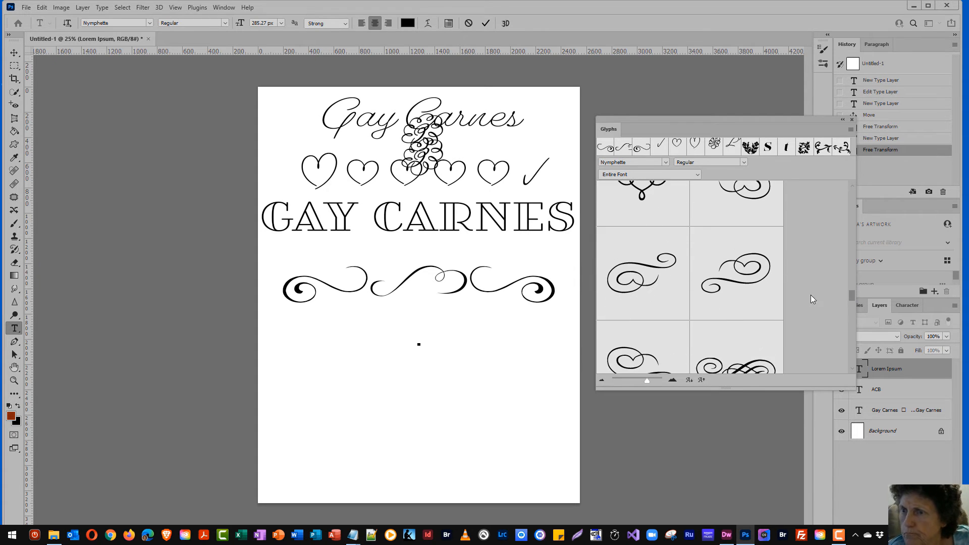
pyautogui.doubleClick(680, 247)
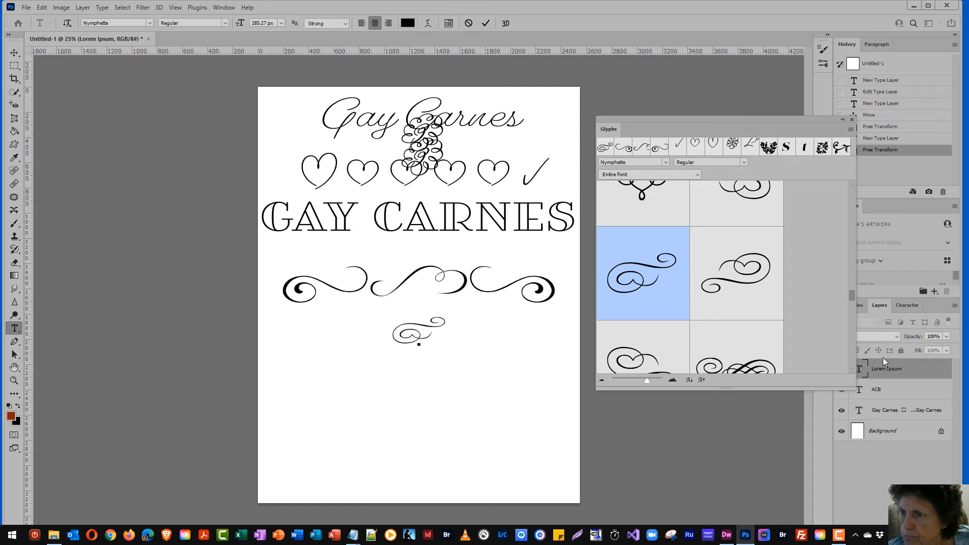
pyautogui.moveTo(851, 297); pyautogui.dragTo(852, 301)
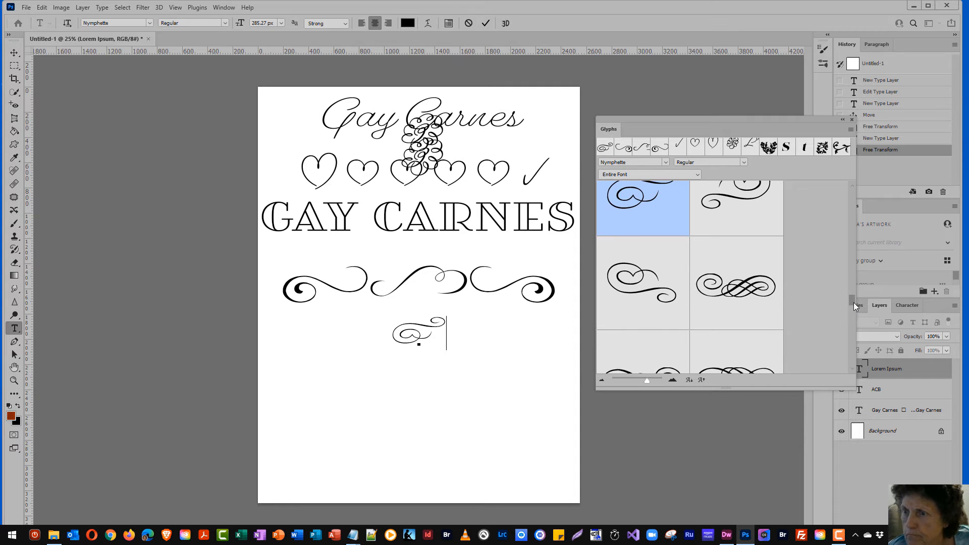
pyautogui.doubleClick(764, 300)
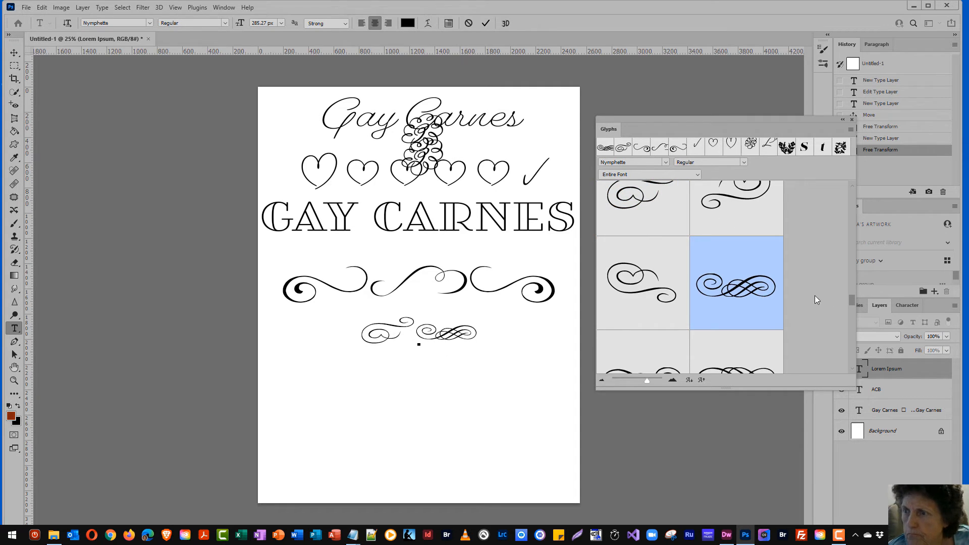
pyautogui.moveTo(856, 300); pyautogui.dragTo(852, 312)
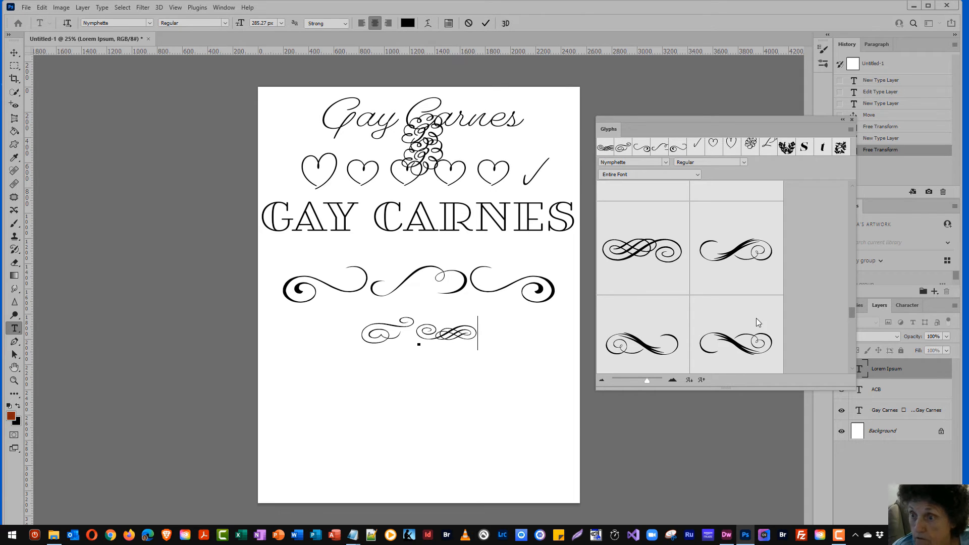
pyautogui.doubleClick(735, 346)
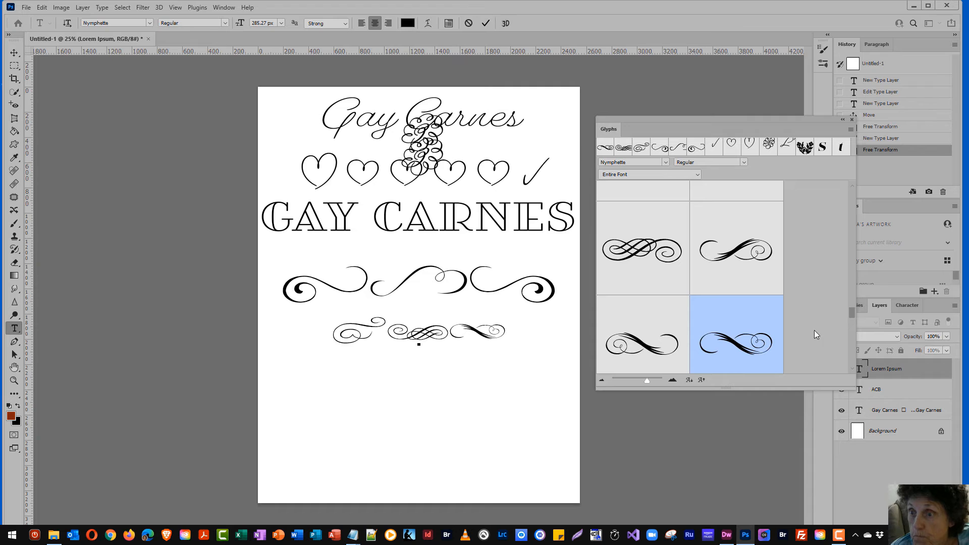
pyautogui.moveTo(852, 310); pyautogui.dragTo(851, 331)
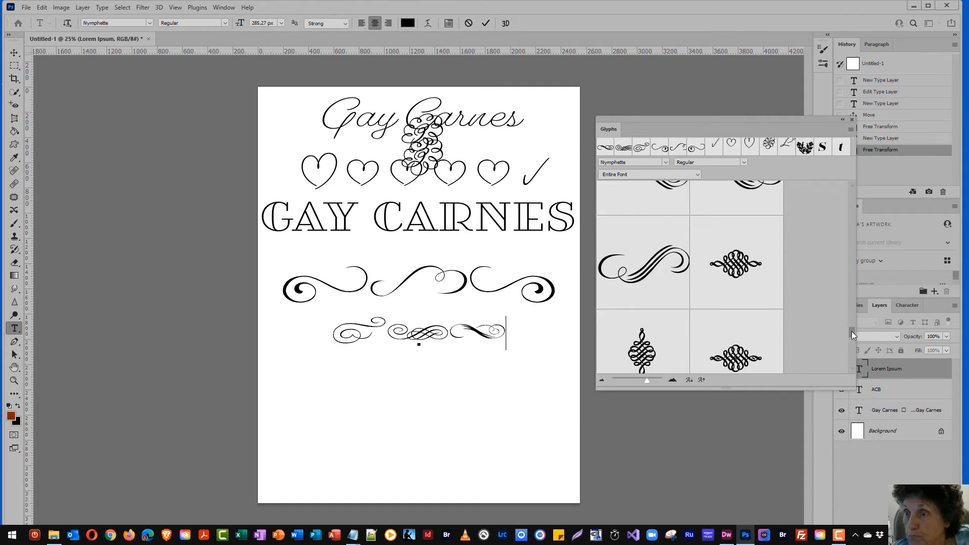
pyautogui.doubleClick(729, 274)
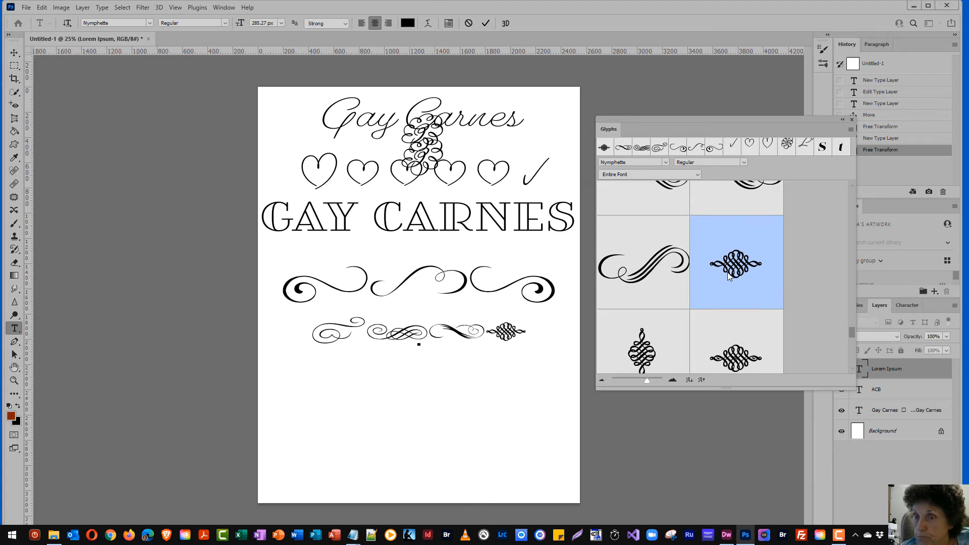
pyautogui.doubleClick(738, 361)
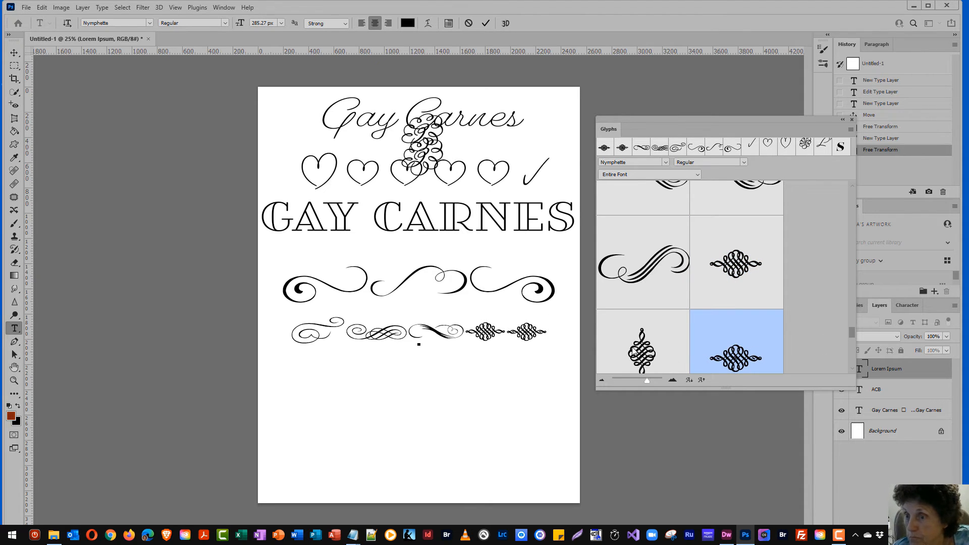
pyautogui.doubleClick(656, 356)
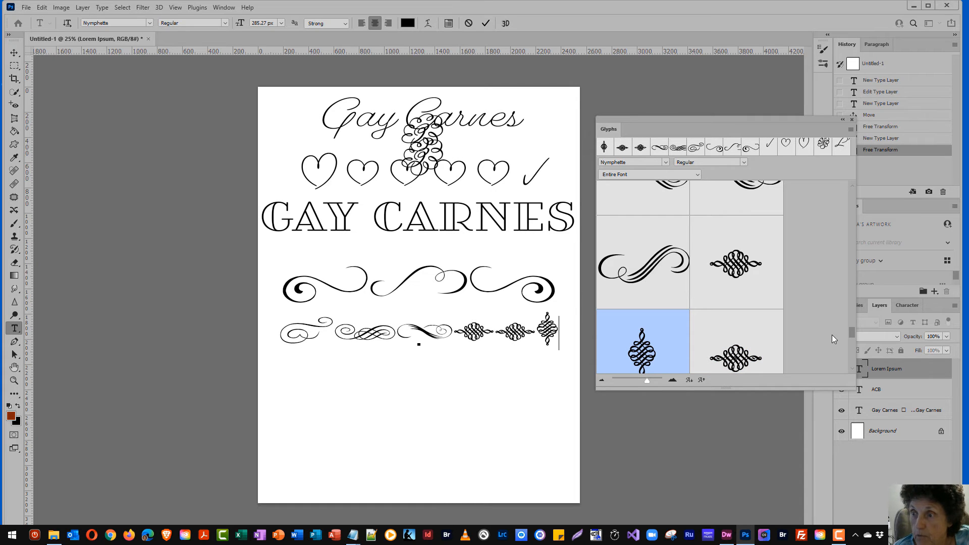
pyautogui.moveTo(853, 331); pyautogui.dragTo(857, 233)
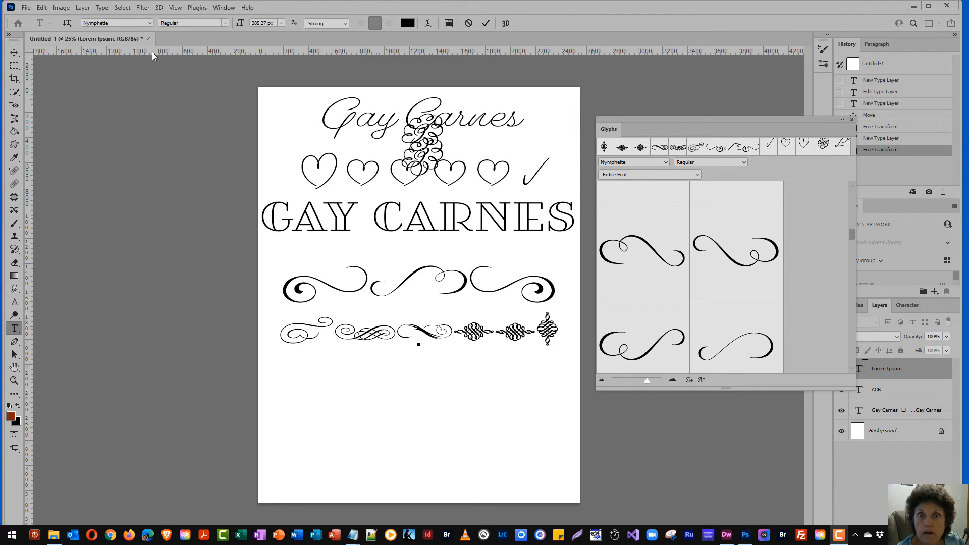
# Switch the font to Floralia and add its leafy scroll ornament at the row's end
pyautogui.click(150, 24)
pyautogui.write('Floralia')
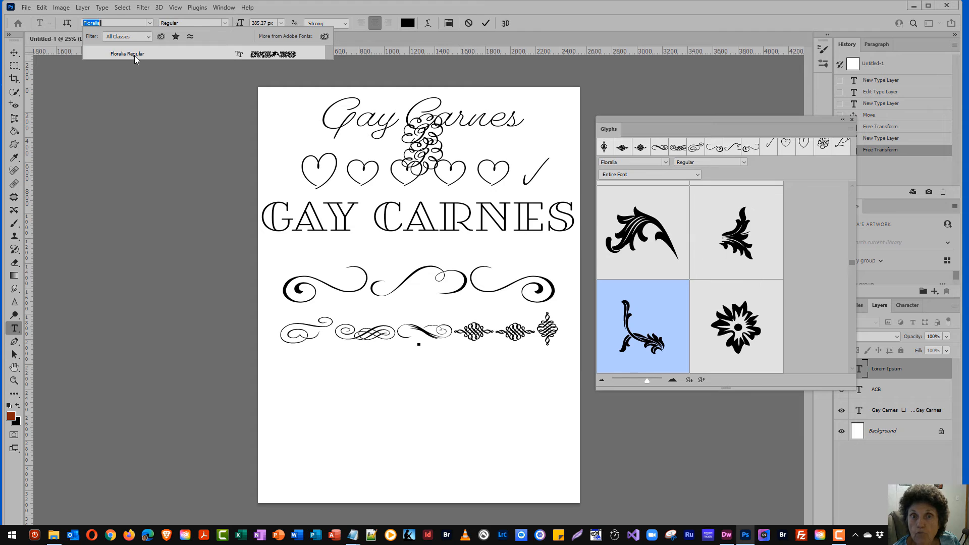
pyautogui.click(135, 56)
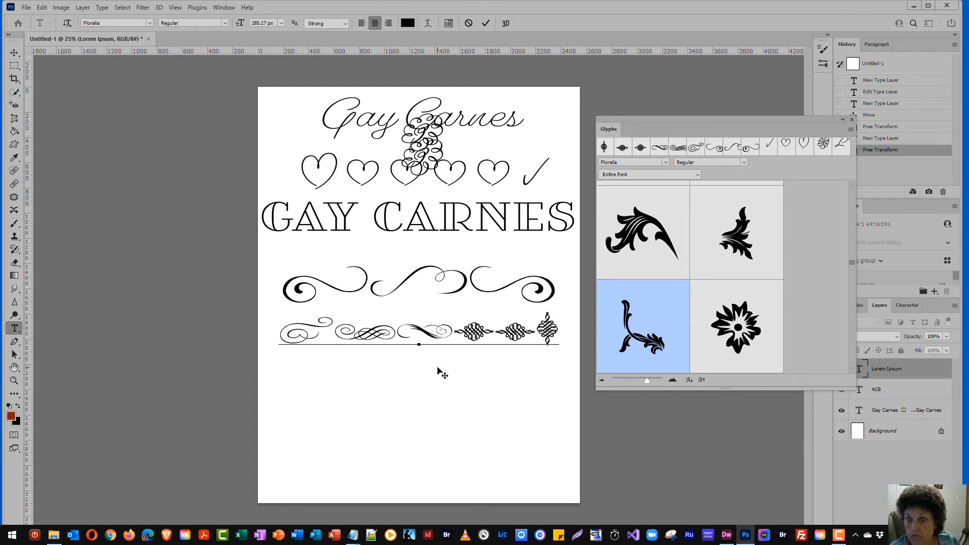
pyautogui.doubleClick(632, 235)
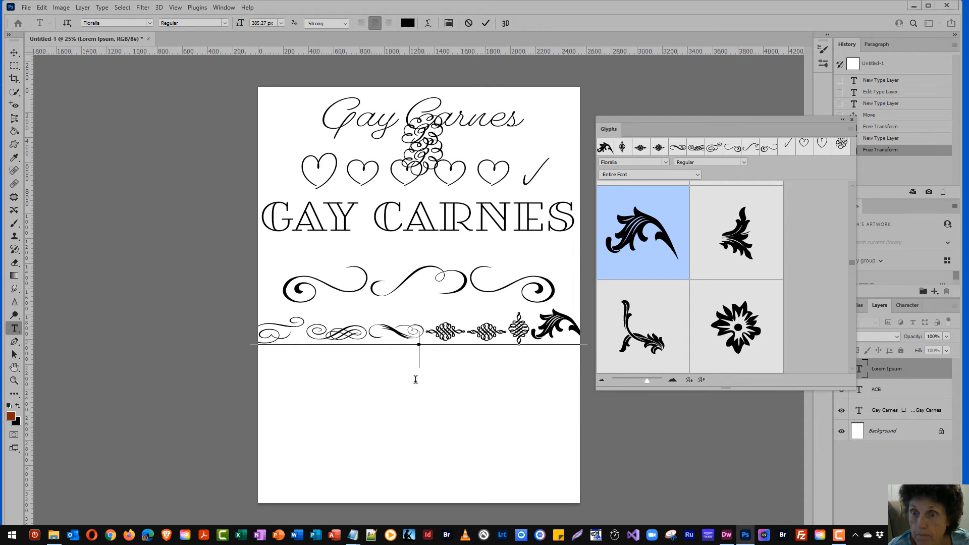
# Start a new line below the flourish row holding two Floralia floral spray ornaments
pyautogui.click(363, 392)
pyautogui.click(364, 390)
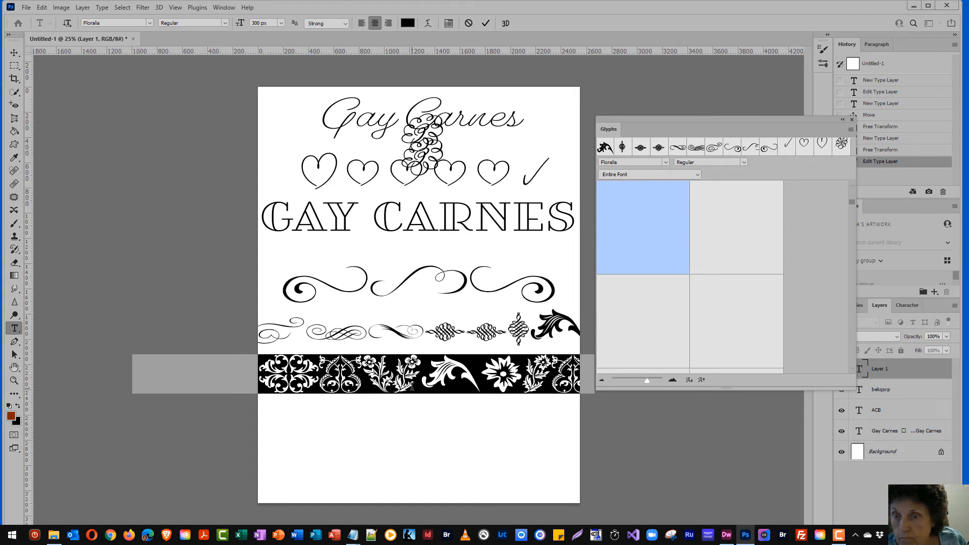
pyautogui.press('BackSpace')
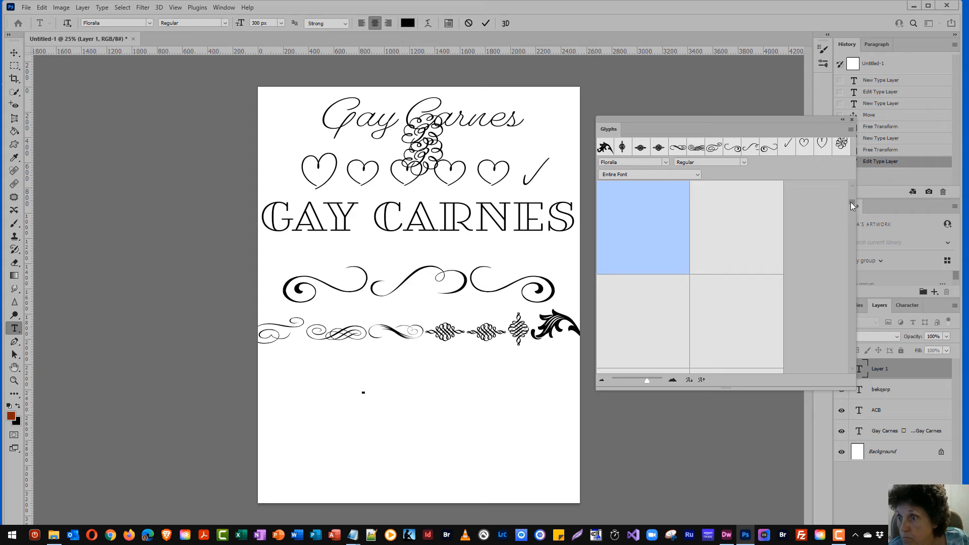
pyautogui.moveTo(849, 202); pyautogui.dragTo(848, 229)
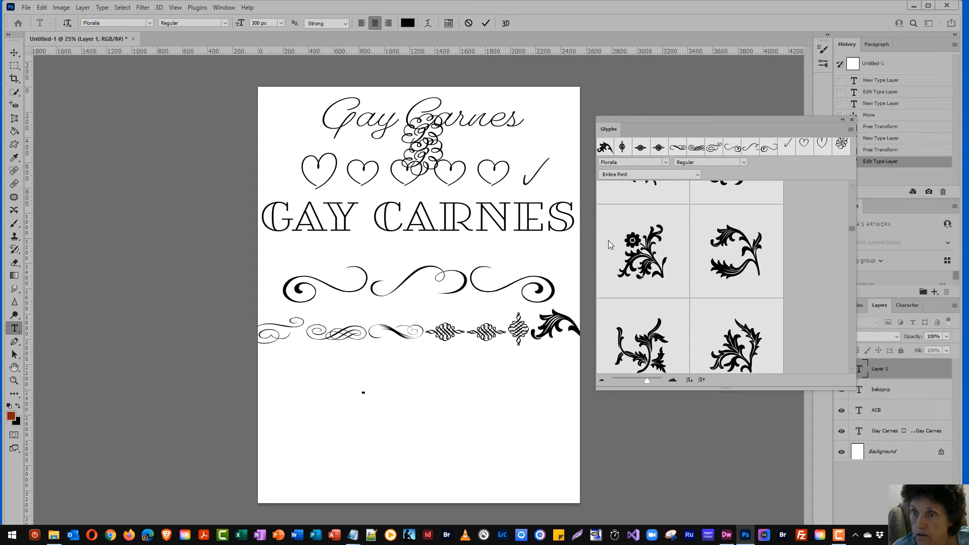
pyautogui.doubleClick(655, 253)
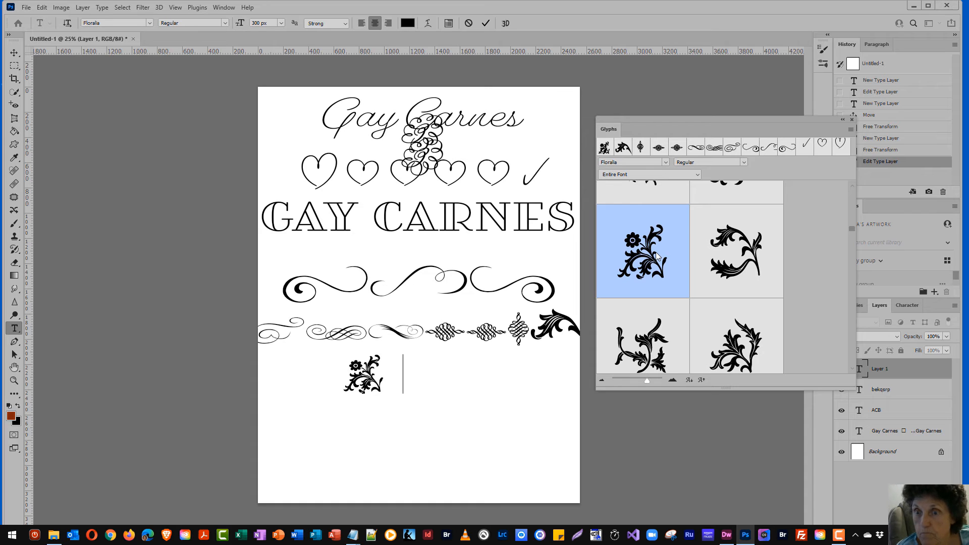
pyautogui.doubleClick(655, 253)
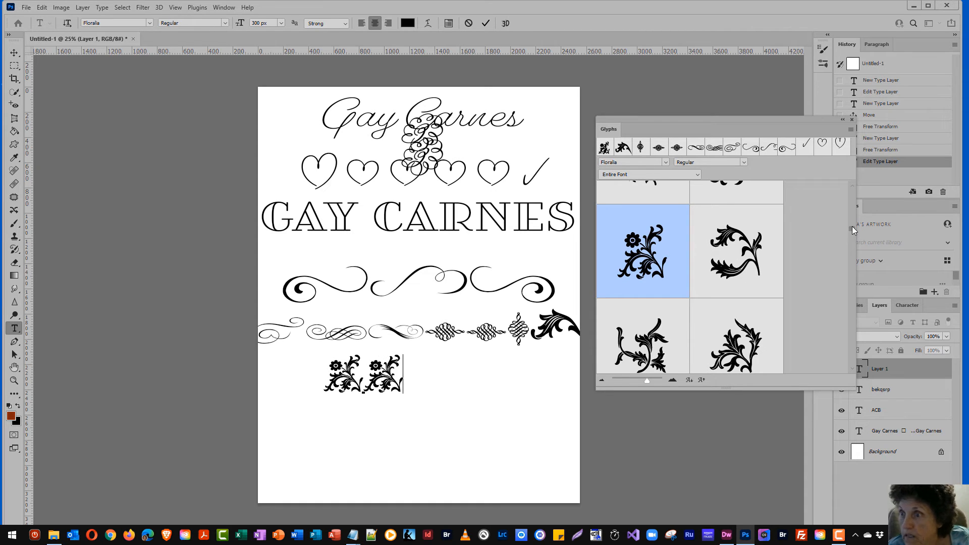
pyautogui.moveTo(852, 231); pyautogui.dragTo(854, 244)
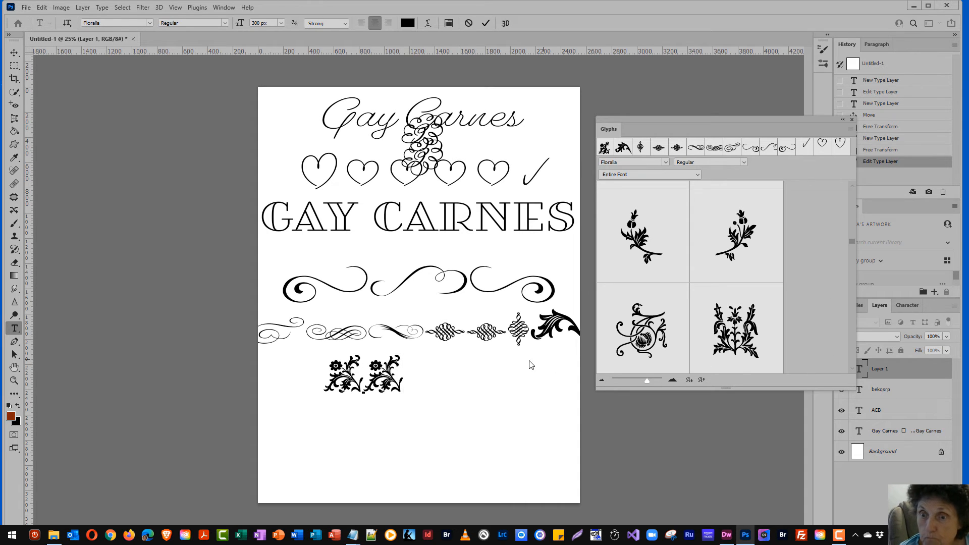
pyautogui.click(16, 330)
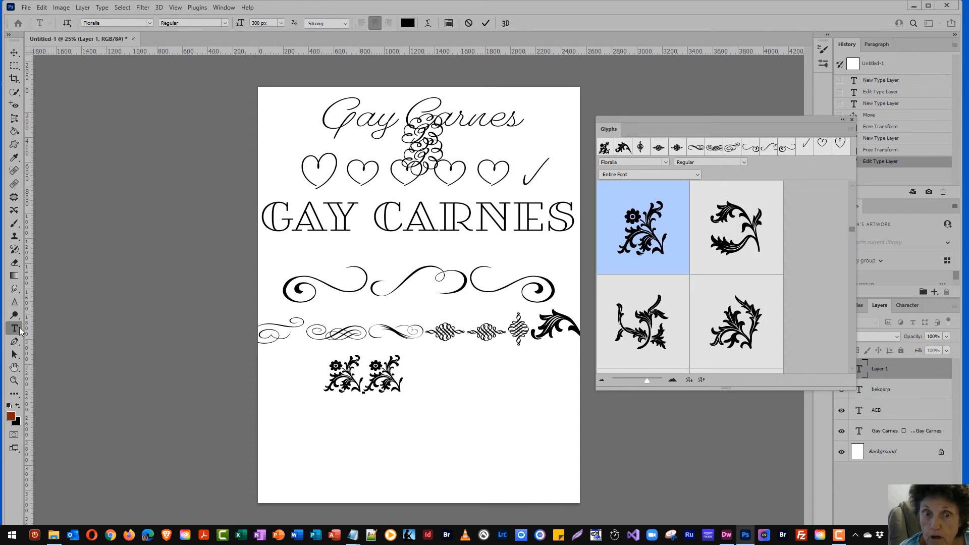
# Create a separate text layer with a single Floralia floral spray and commit it
pyautogui.click(316, 413)
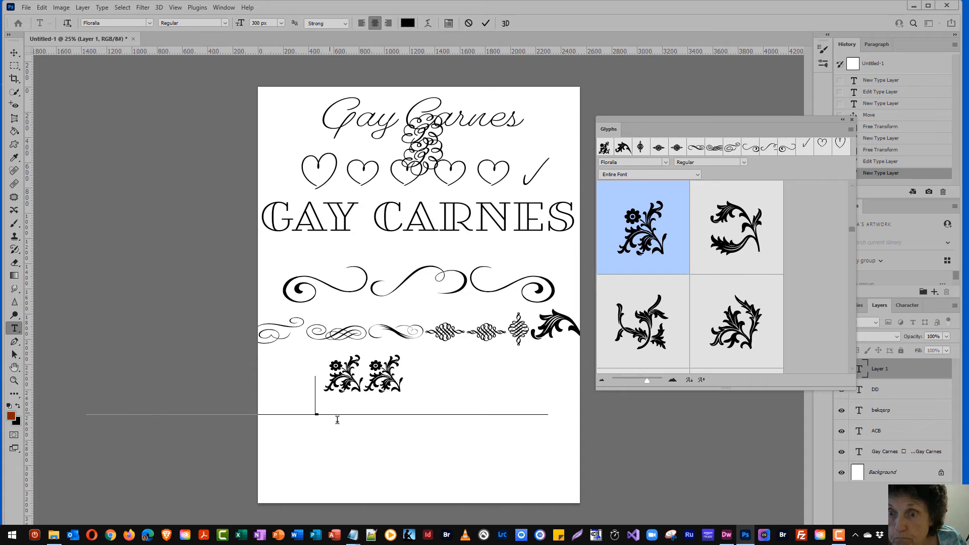
pyautogui.hotkey('ctrl', 'v')
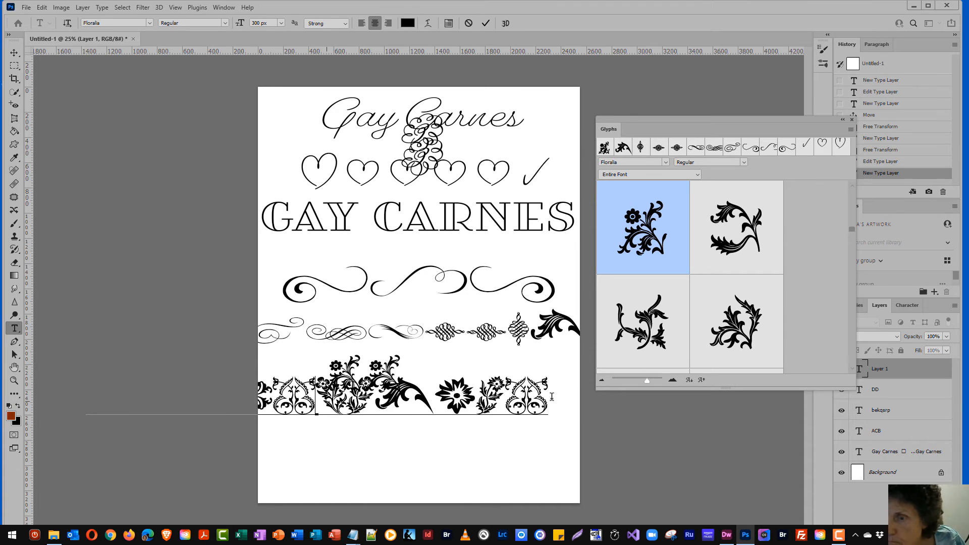
pyautogui.press('Delete')
pyautogui.press('Delete')
pyautogui.press('Delete')
pyautogui.press('Delete')
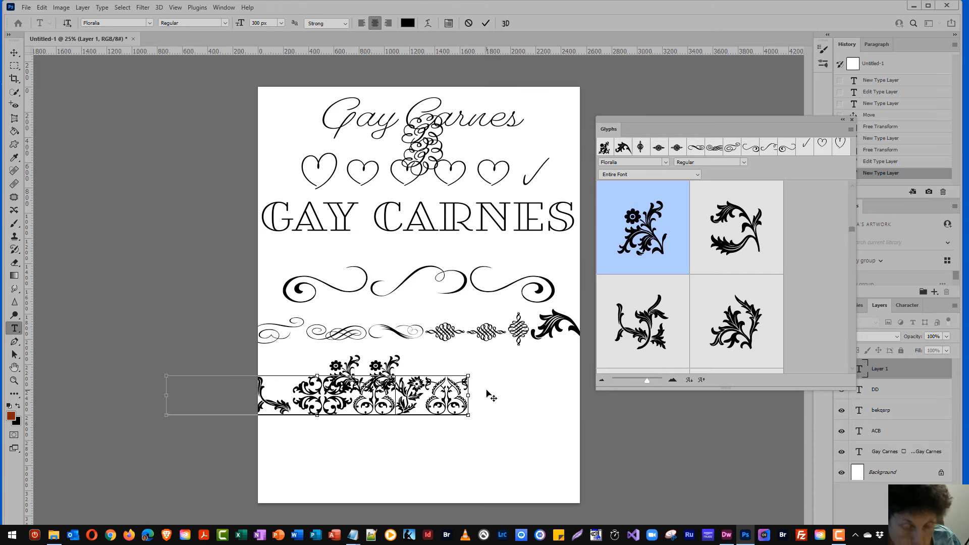
pyautogui.hotkey('ctrl', 'a')
pyautogui.press('Delete')
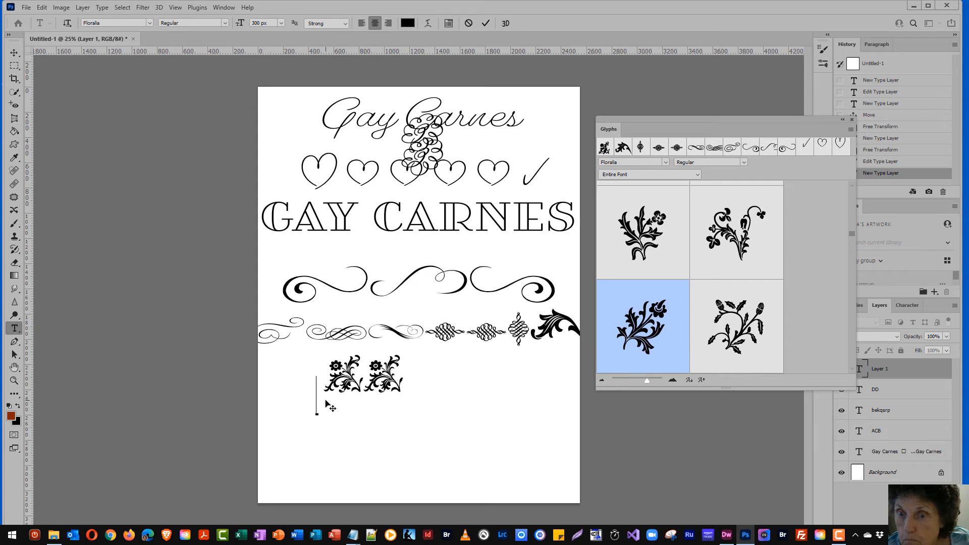
pyautogui.doubleClick(664, 319)
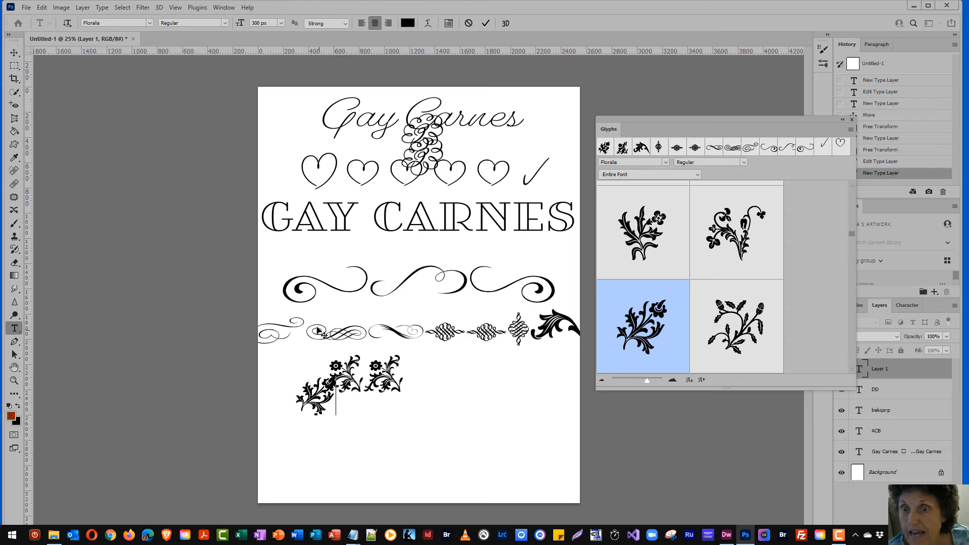
pyautogui.click(485, 24)
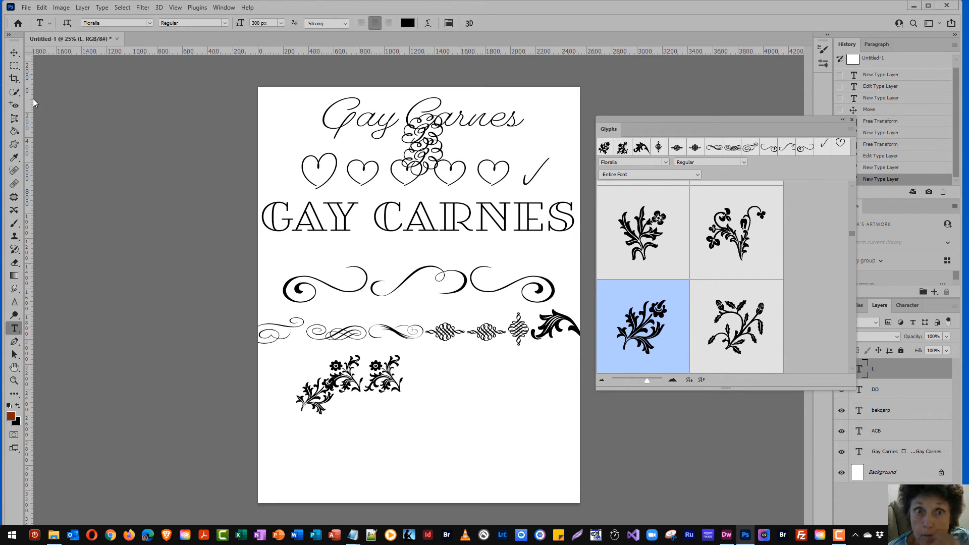
# Move the lone floral spray to the page's lower-left corner and enlarge it proportionally
pyautogui.click(14, 52)
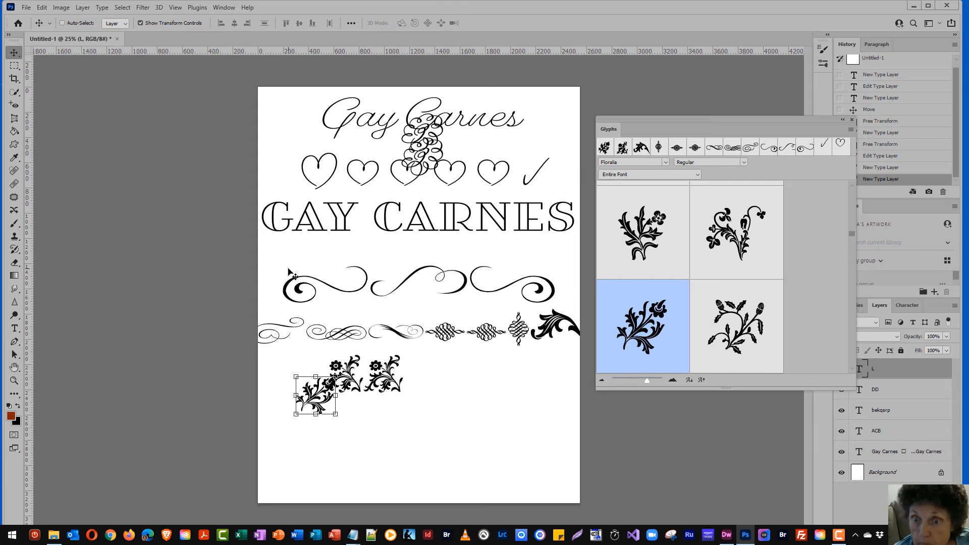
pyautogui.moveTo(323, 401); pyautogui.dragTo(306, 452)
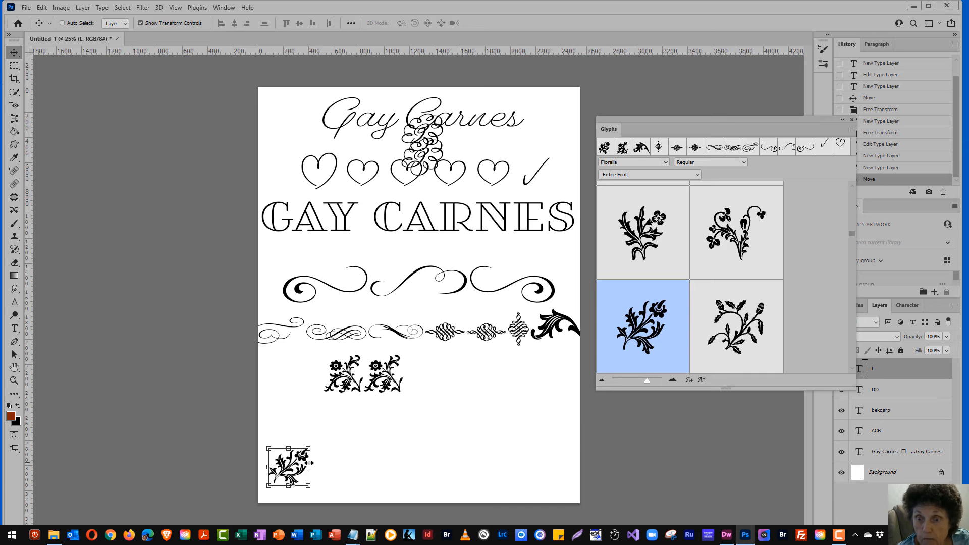
pyautogui.moveTo(309, 467); pyautogui.dragTo(335, 468)
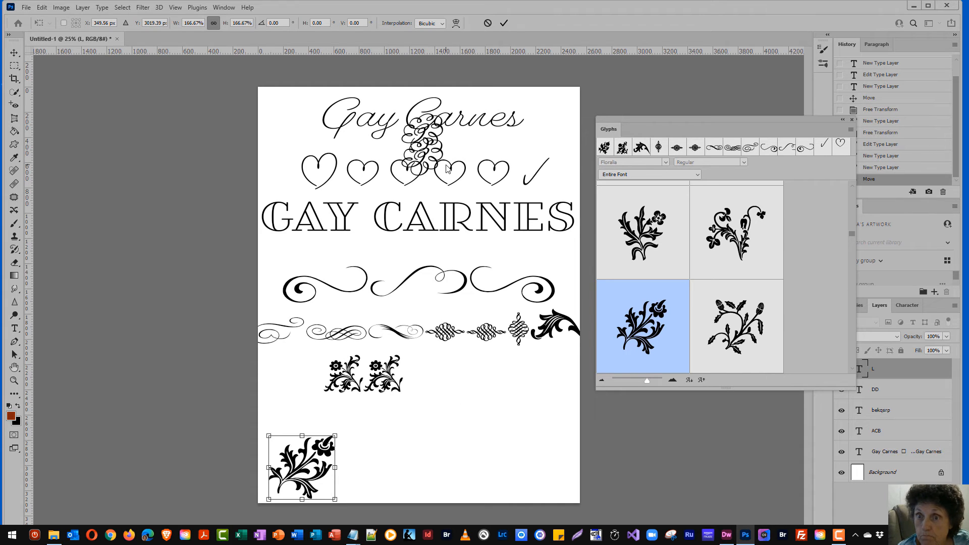
pyautogui.click(503, 24)
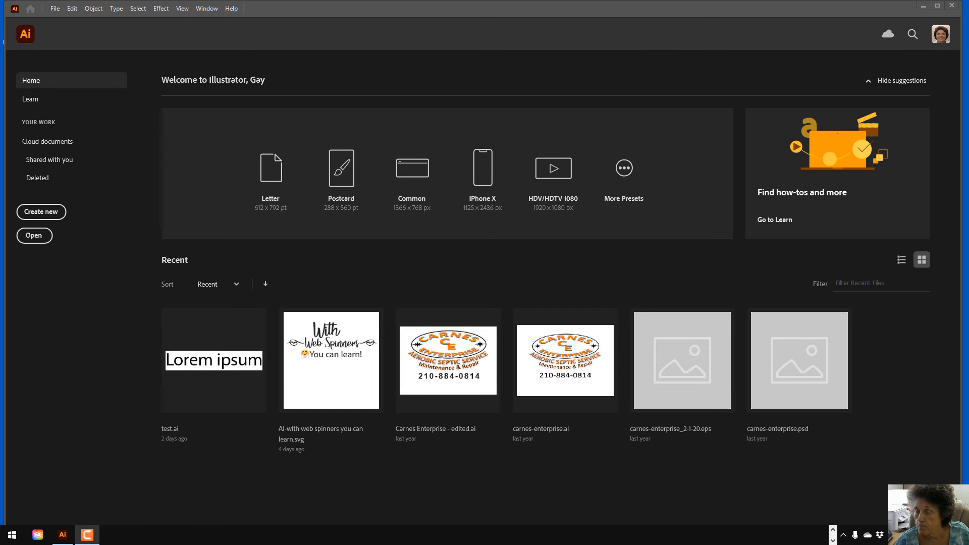
# Create a new blank document using the 8.5 x 11 in Print preset
pyautogui.click(55, 8)
pyautogui.click(74, 20)
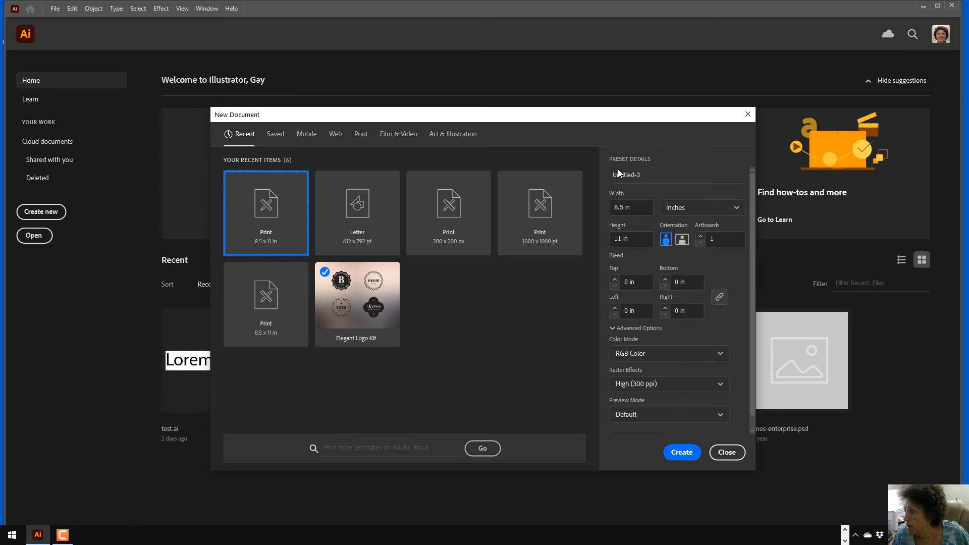
pyautogui.click(681, 453)
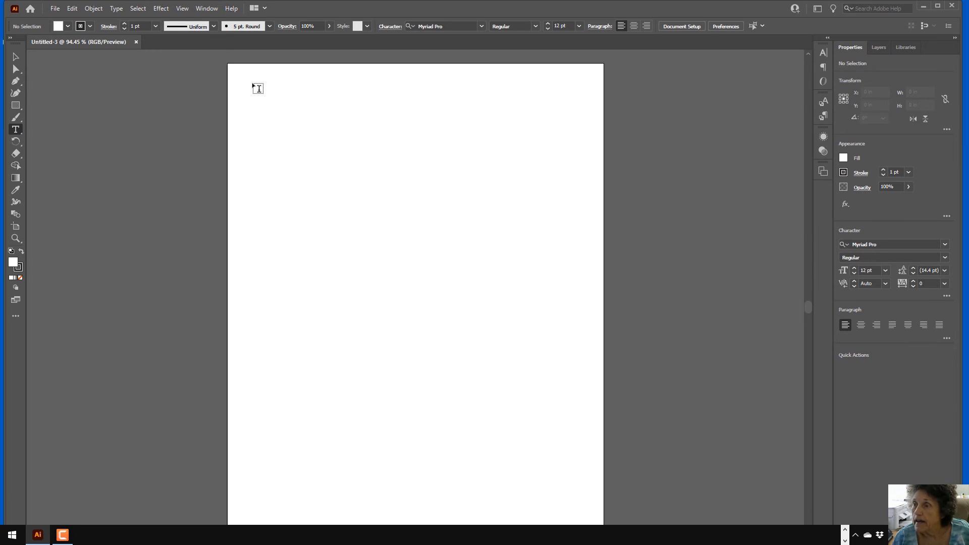
# Draw a page-filling placeholder text frame and set it in Samantha Italic Bold
pyautogui.moveTo(243, 76); pyautogui.dragTo(593, 509)
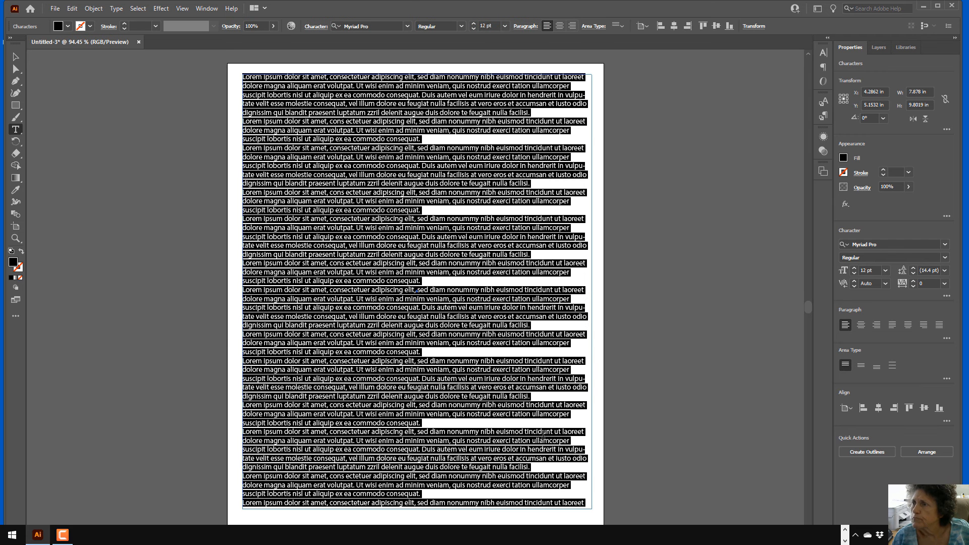
pyautogui.click(407, 26)
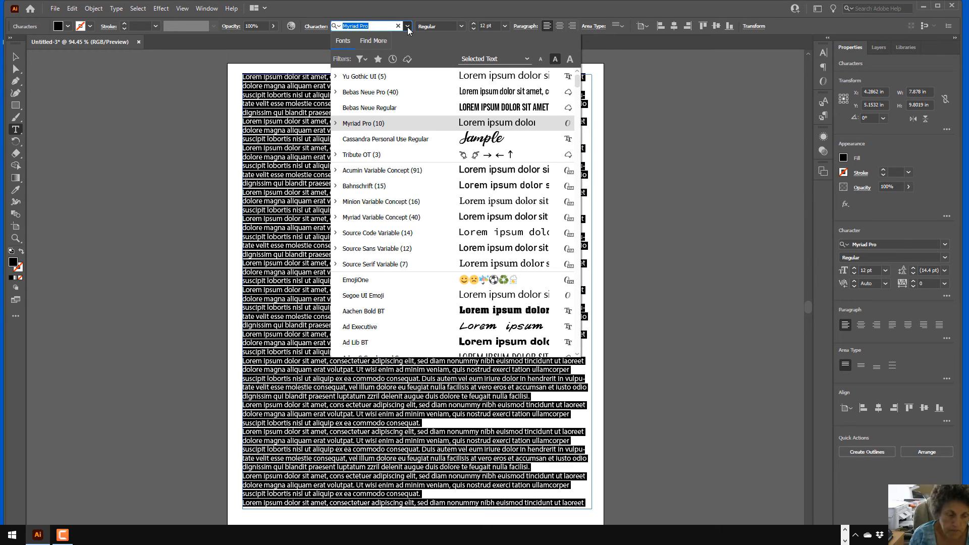
pyautogui.write('samantha')
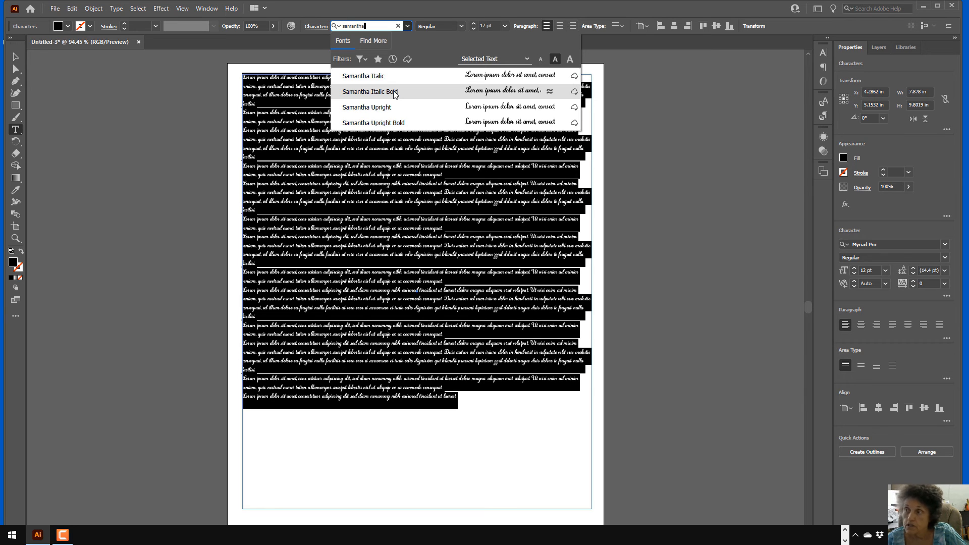
pyautogui.click(394, 94)
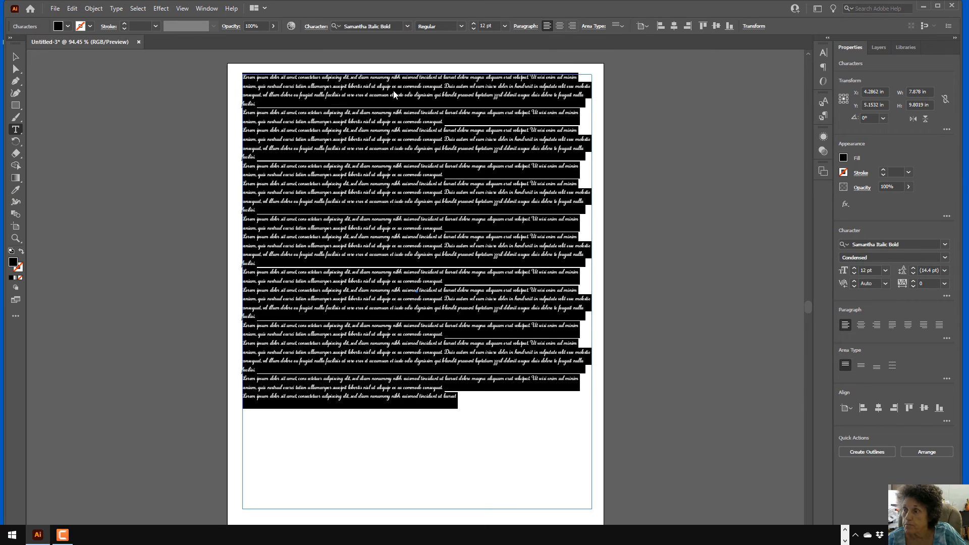
pyautogui.click(505, 26)
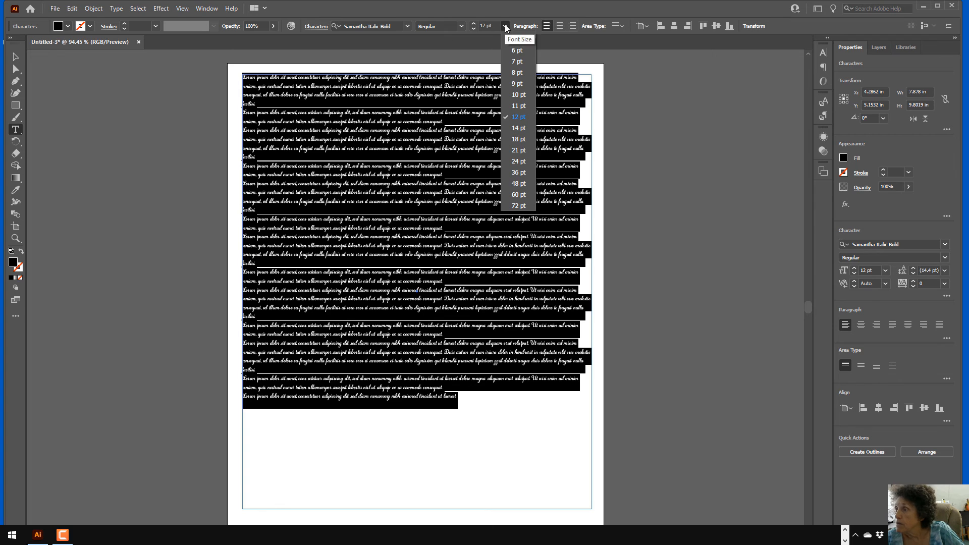
# Set 48 pt, type 'San Antonio' over 'Web Spinners', and centre both lines
pyautogui.click(517, 184)
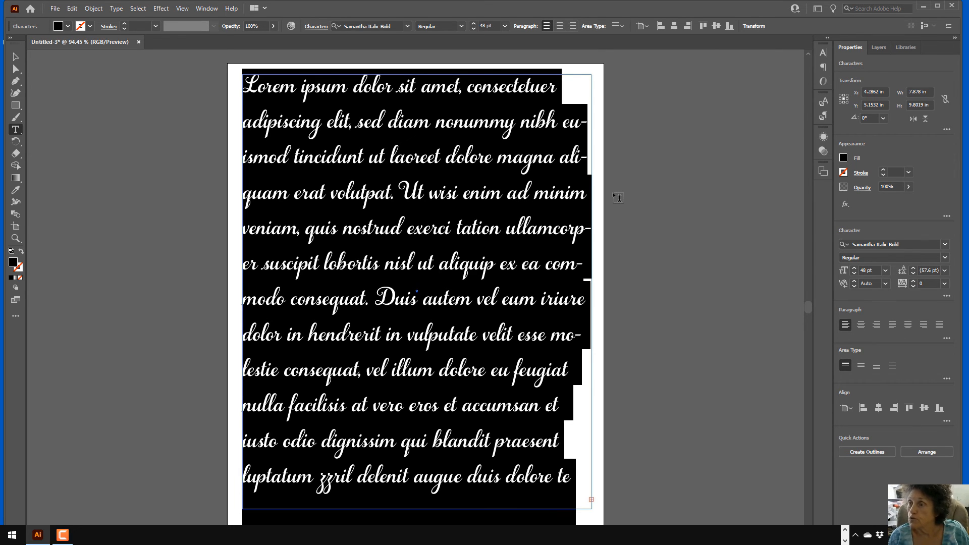
pyautogui.write('San ')
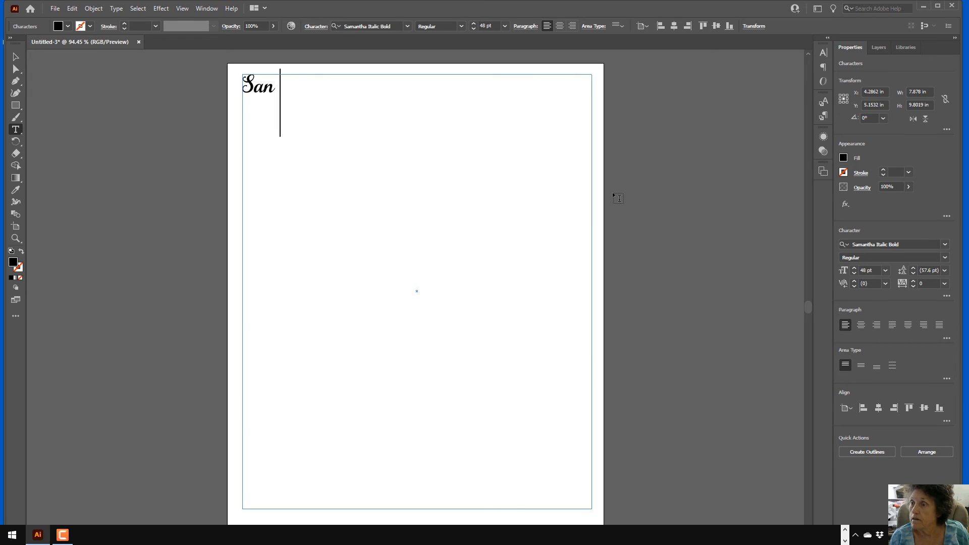
pyautogui.write('Anton')
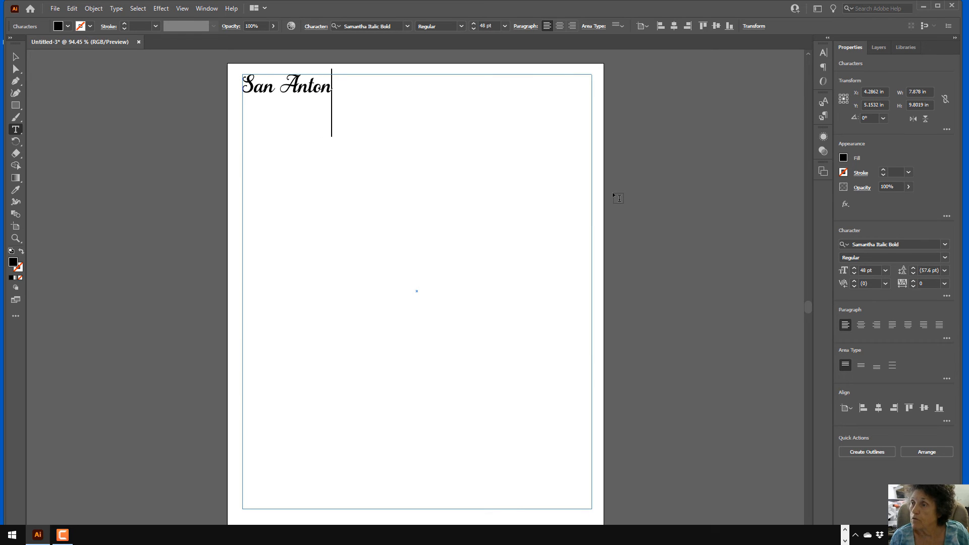
pyautogui.write('io')
pyautogui.press('Return')
pyautogui.write('We')
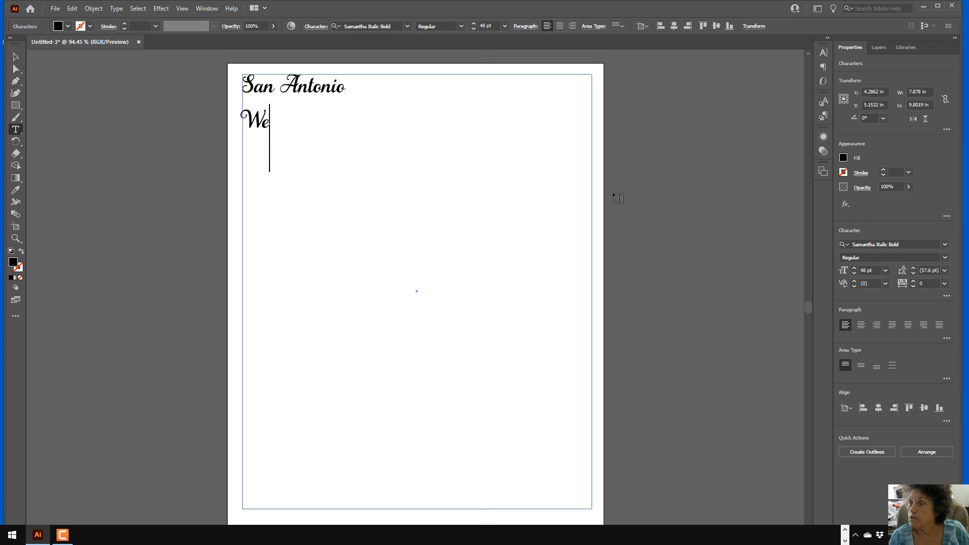
pyautogui.write('b Spinners')
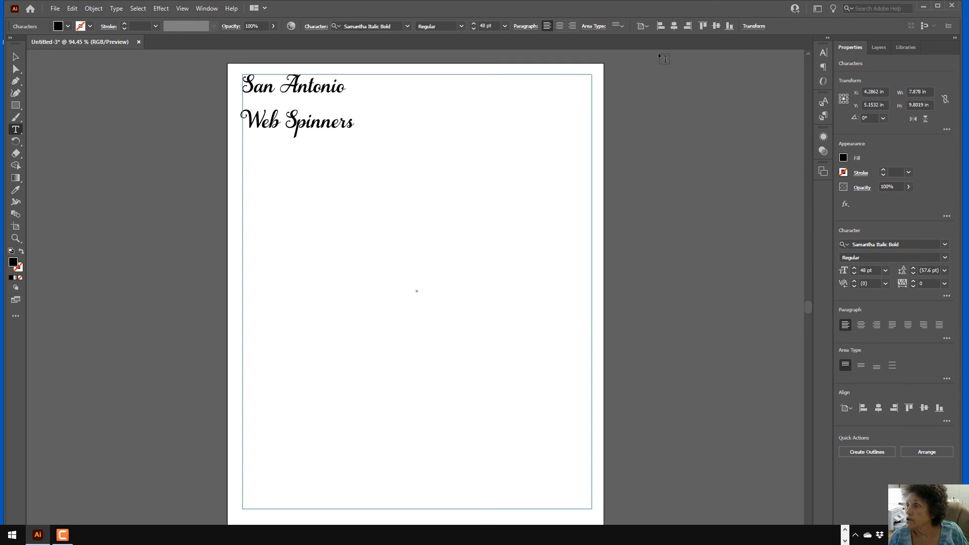
pyautogui.click(559, 27)
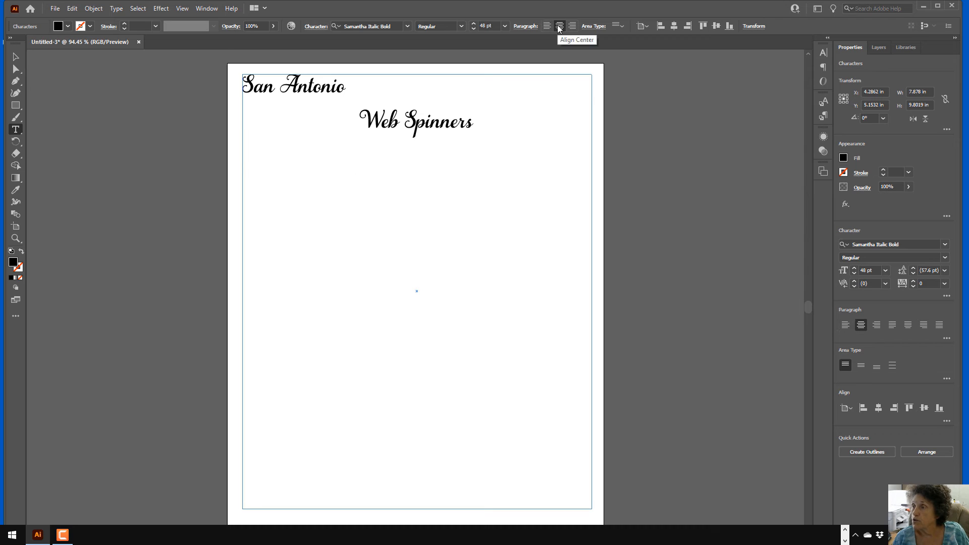
pyautogui.click(350, 92)
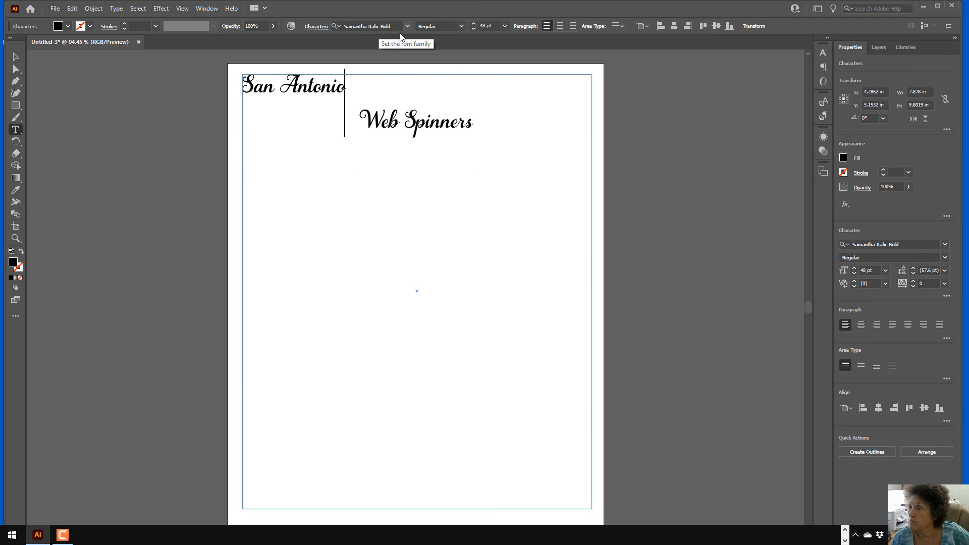
pyautogui.click(559, 26)
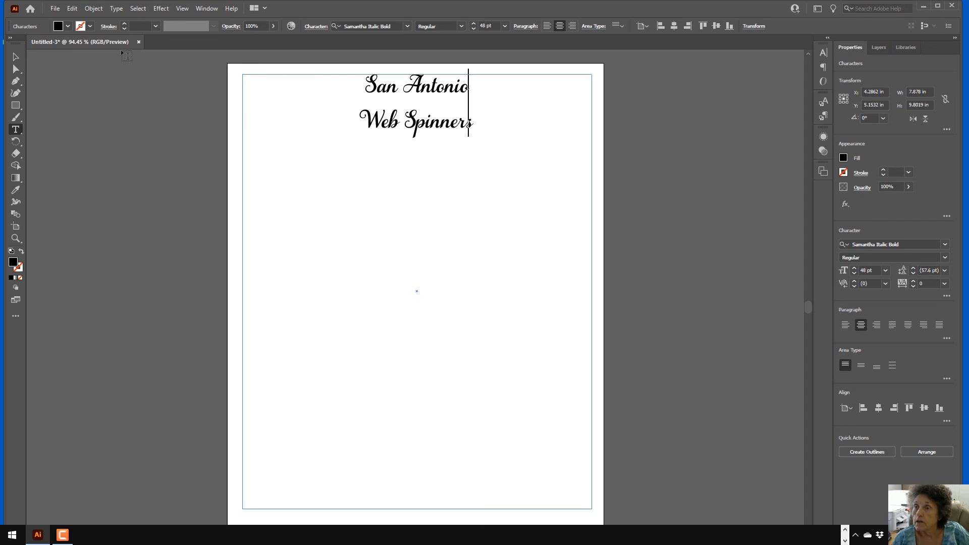
# Open the Glyphs panel near the page and set Show to Alternates For Current Selection
pyautogui.click(115, 10)
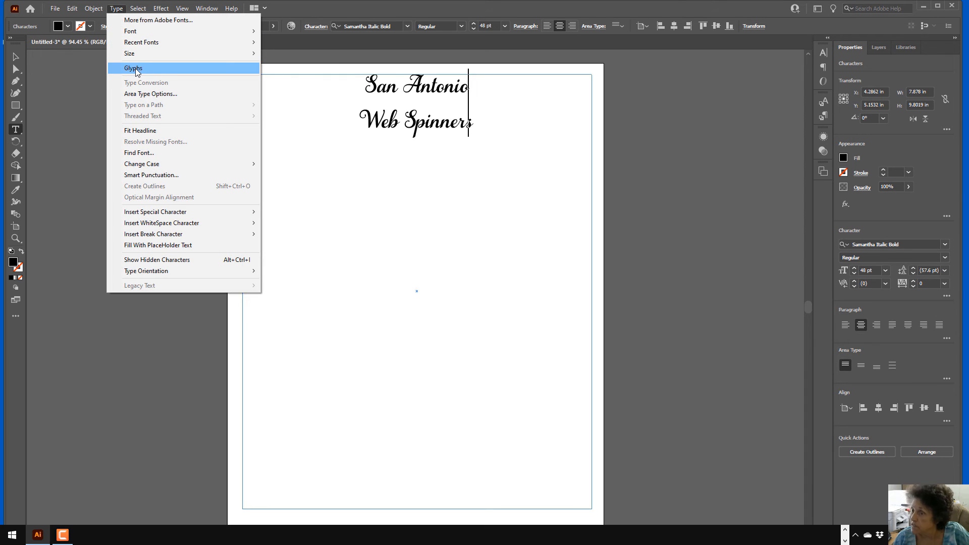
pyautogui.click(206, 9)
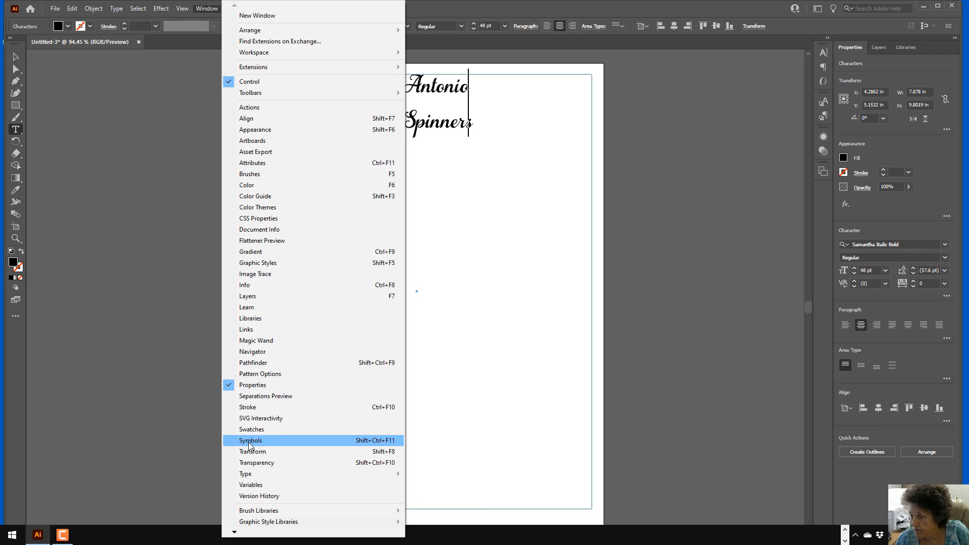
pyautogui.moveTo(253, 475)
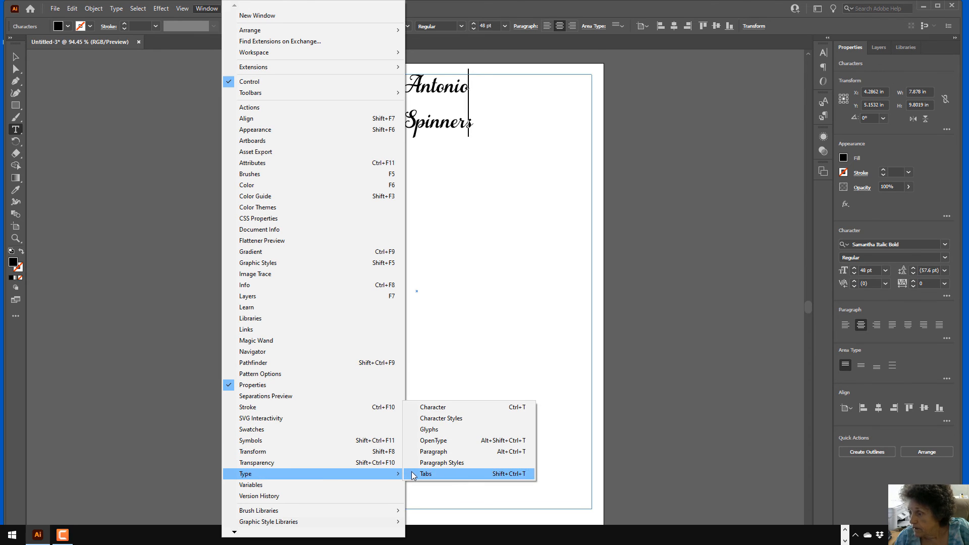
pyautogui.click(431, 429)
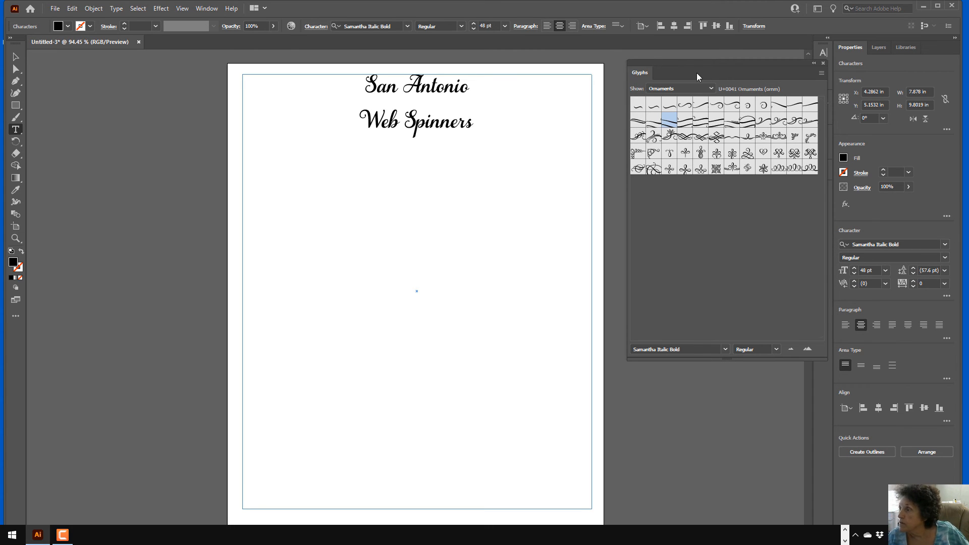
pyautogui.moveTo(716, 64); pyautogui.dragTo(606, 70)
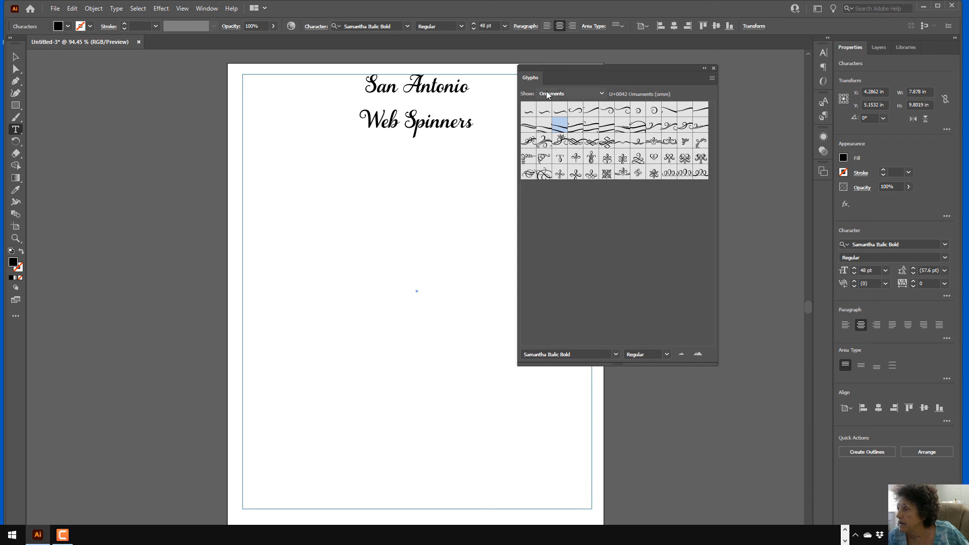
pyautogui.click(601, 93)
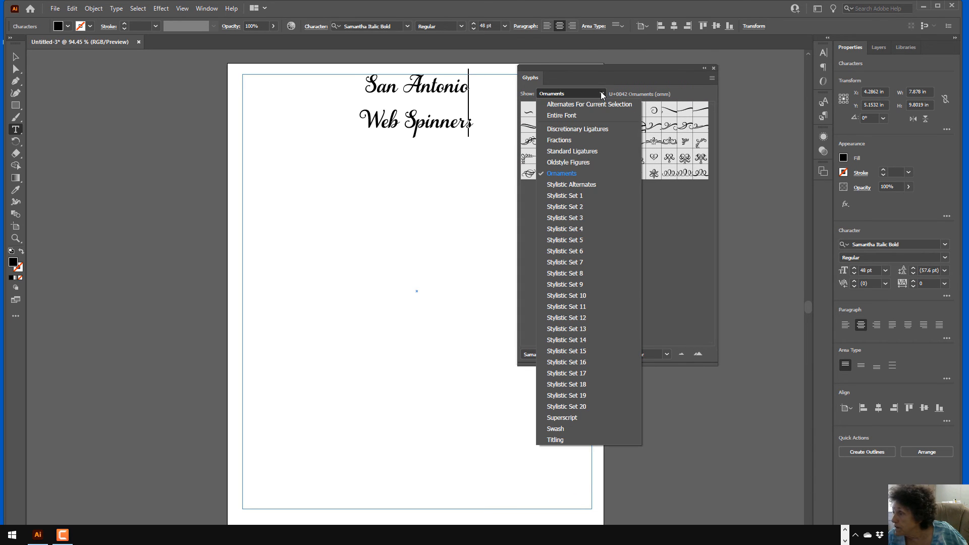
pyautogui.click(567, 105)
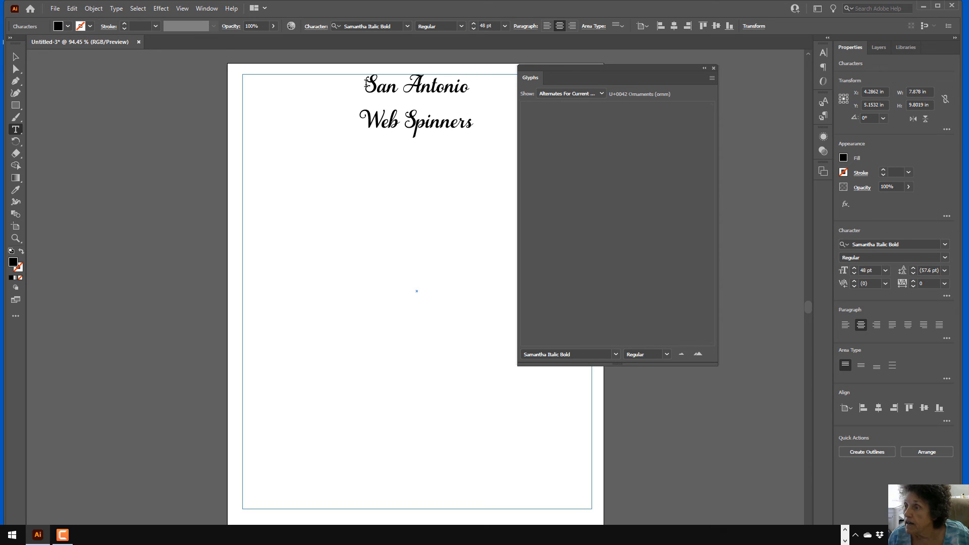
# Replace the S of San and the A of Antonio with Samantha swash alternates
pyautogui.moveTo(364, 84); pyautogui.dragTo(377, 84)
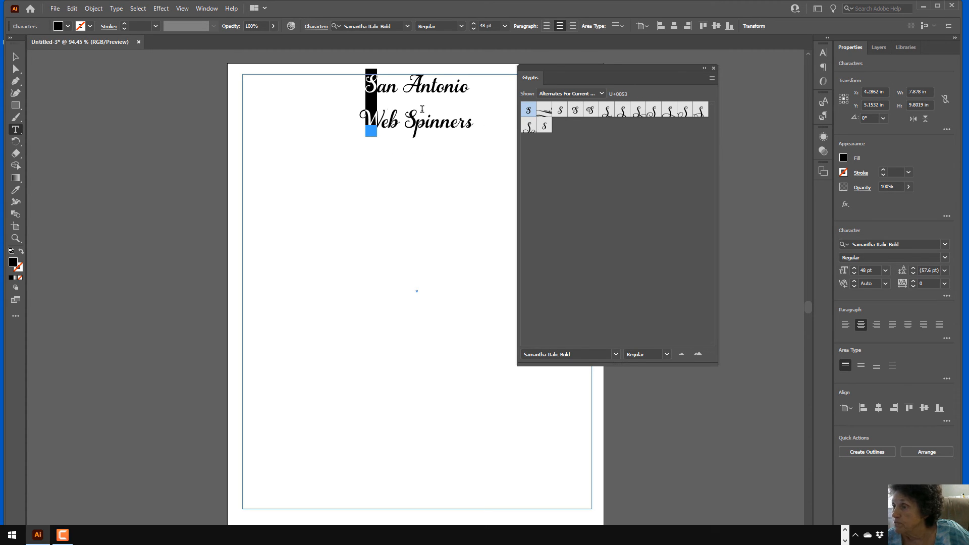
pyautogui.moveTo(362, 111)
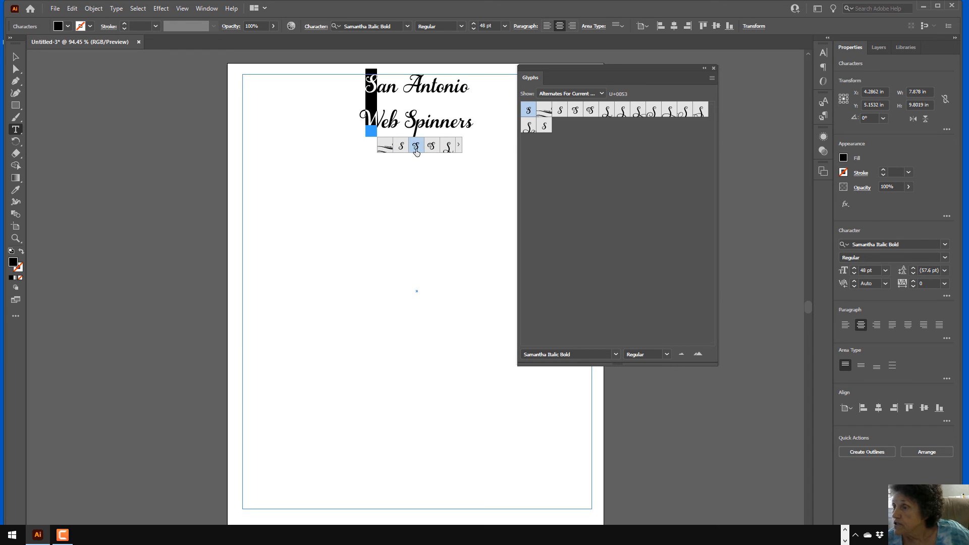
pyautogui.click(416, 148)
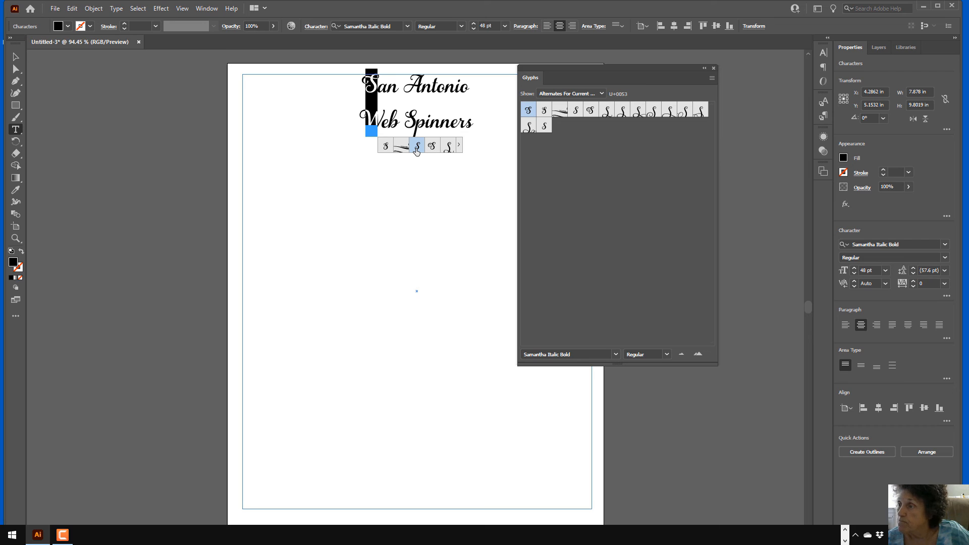
pyautogui.click(407, 80)
pyautogui.doubleClick(407, 80)
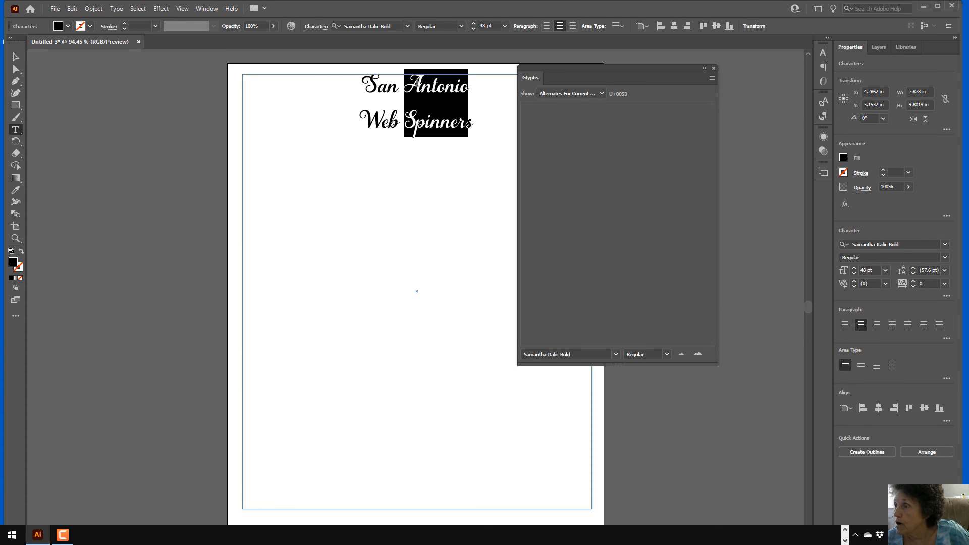
pyautogui.click(412, 82)
pyautogui.hotkey('shift', 'Right')
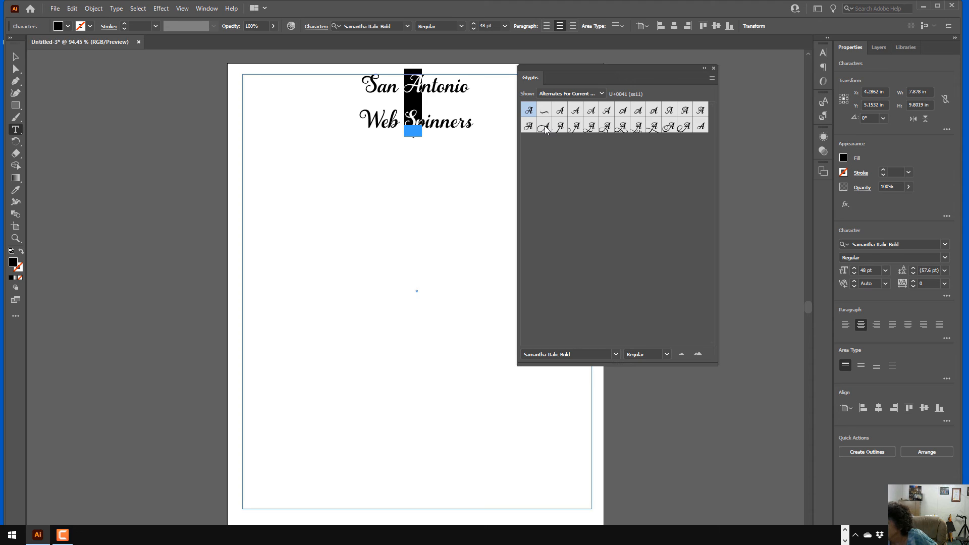
pyautogui.doubleClick(574, 129)
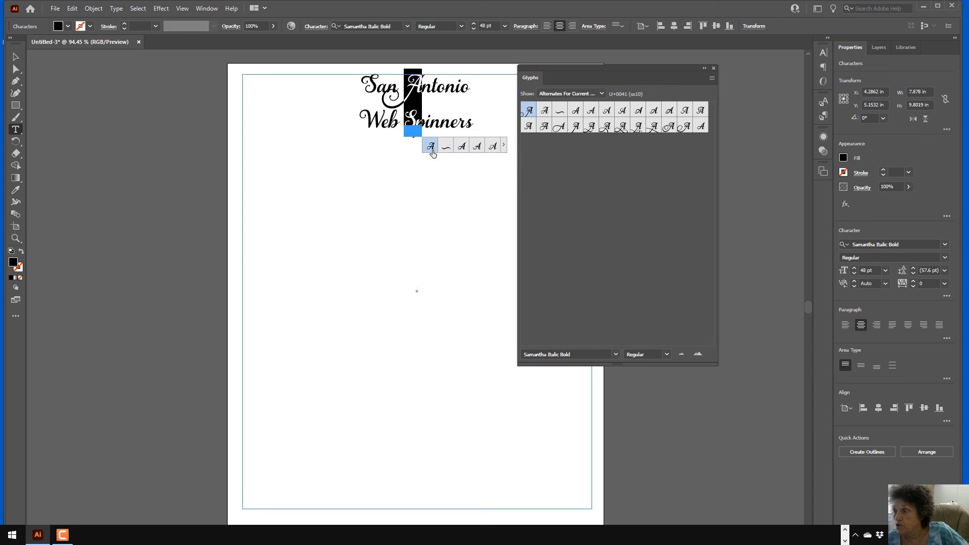
# Swap the S of San and A of Antonio for different swash alternates
pyautogui.click(388, 154)
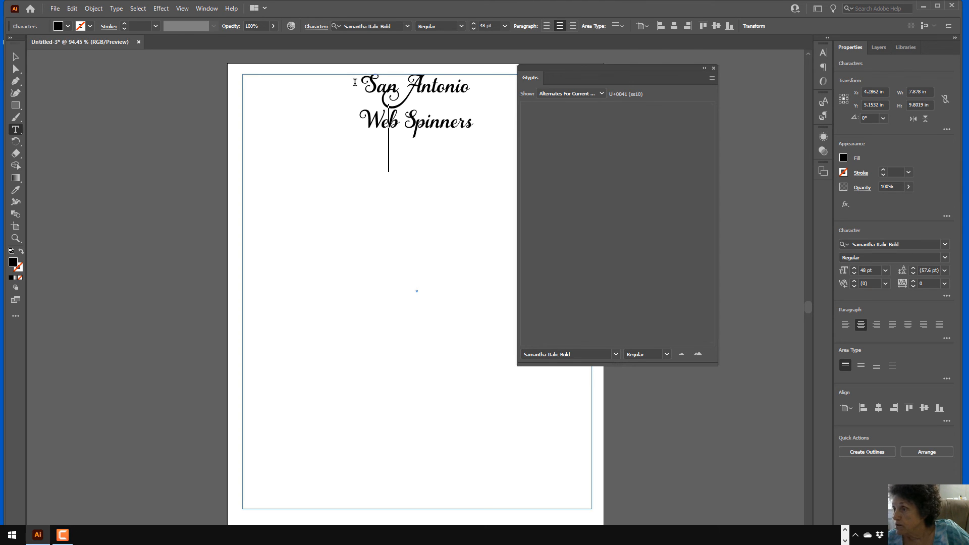
pyautogui.moveTo(378, 76); pyautogui.dragTo(364, 80)
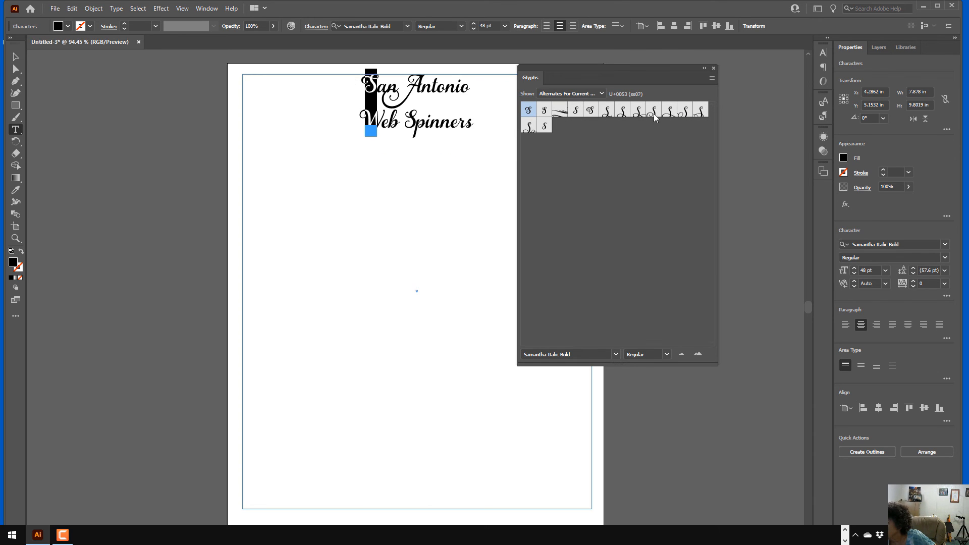
pyautogui.doubleClick(529, 126)
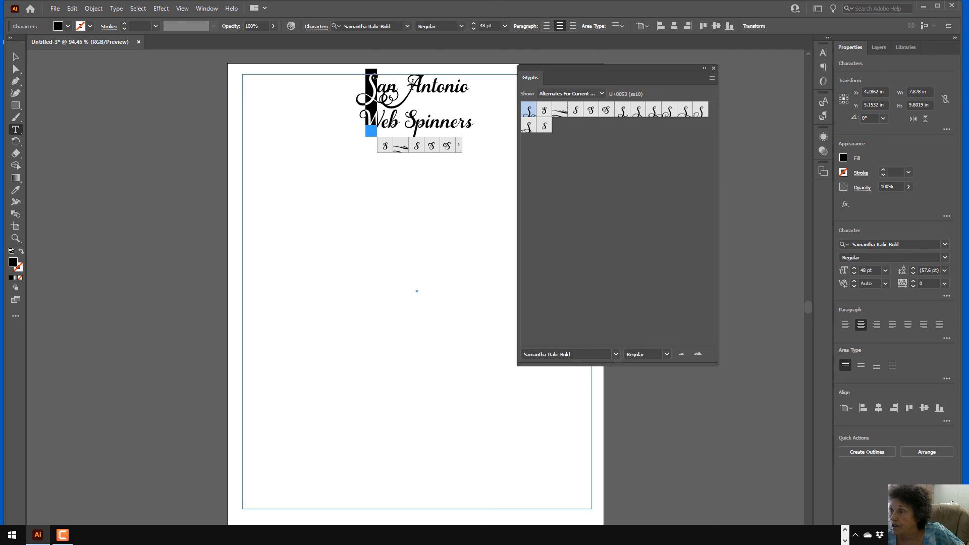
pyautogui.moveTo(404, 84); pyautogui.dragTo(422, 85)
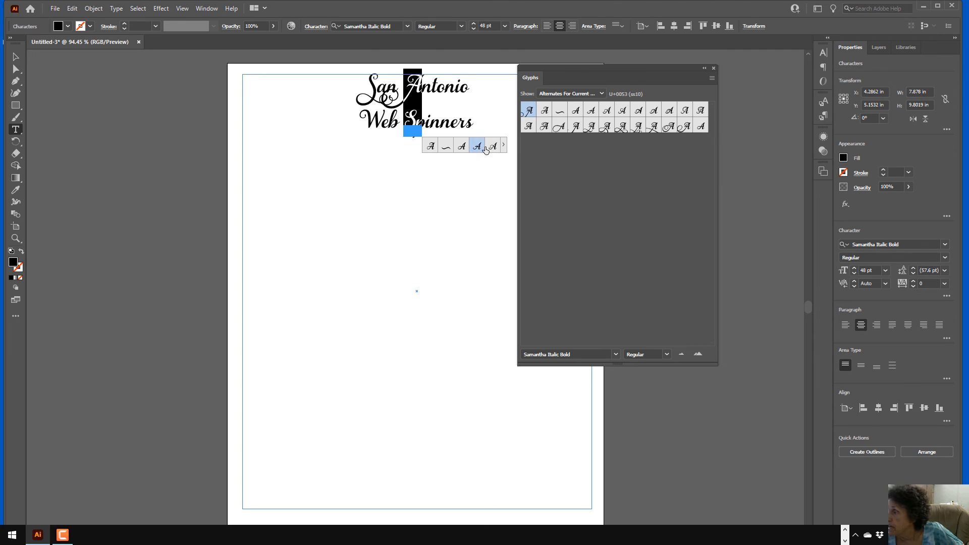
pyautogui.doubleClick(558, 126)
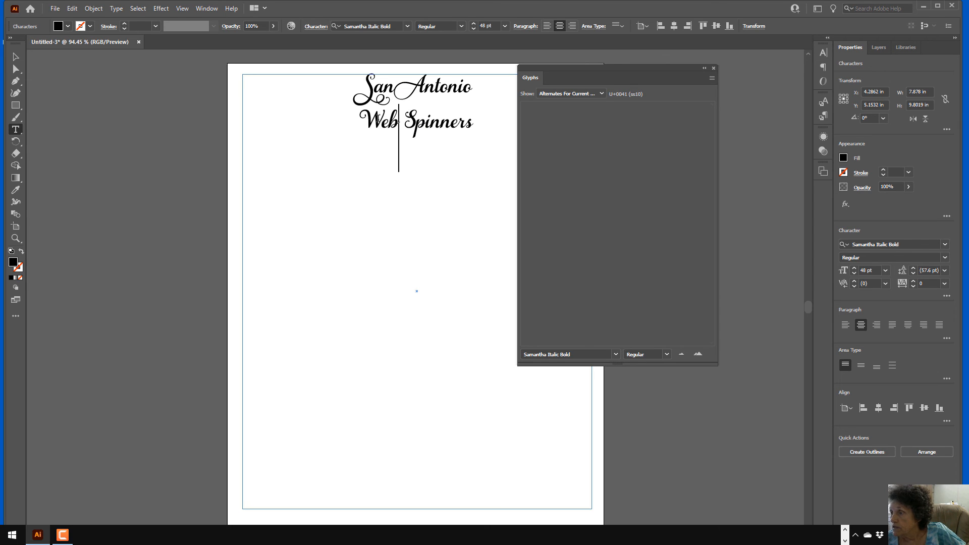
# Give the W of Web and S of Spinners swash alternates, then start a new line
pyautogui.moveTo(383, 119); pyautogui.dragTo(361, 120)
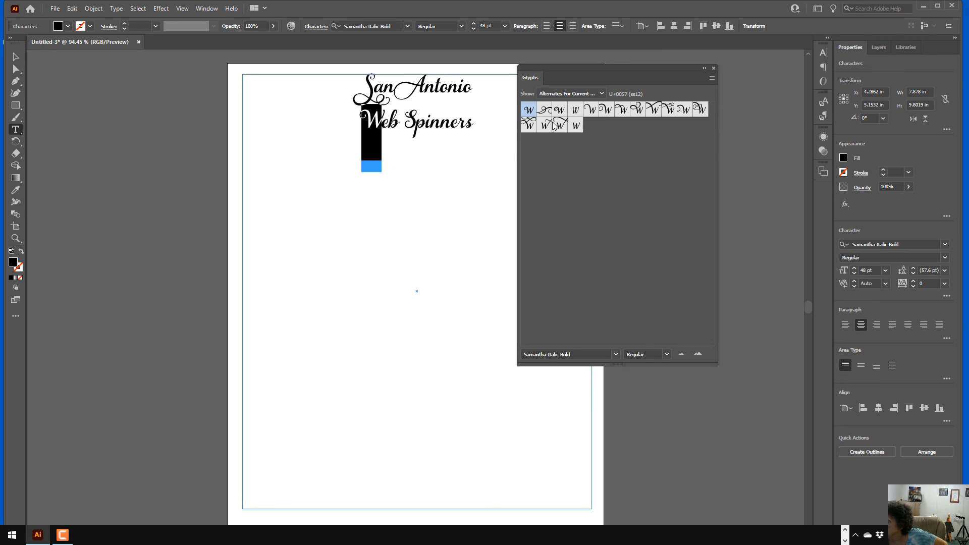
pyautogui.doubleClick(604, 110)
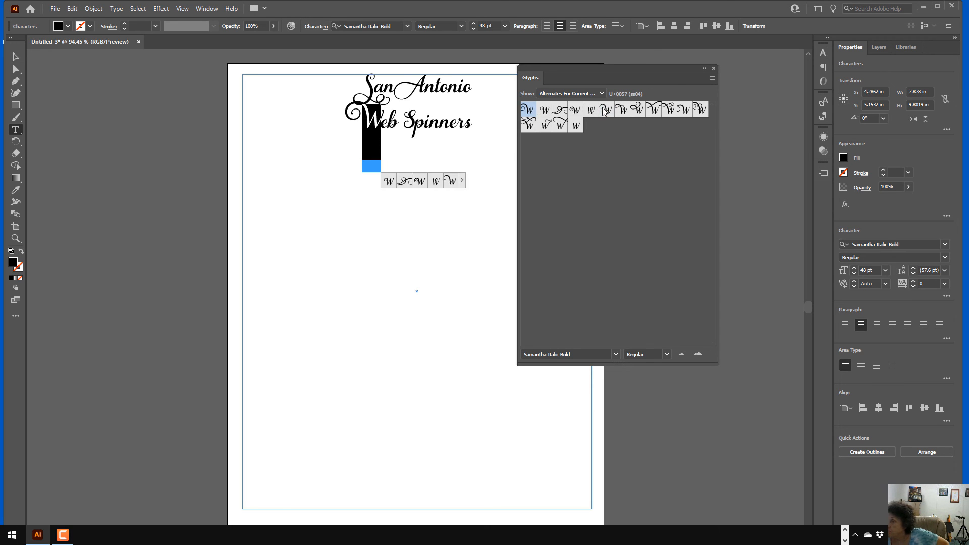
pyautogui.moveTo(404, 115); pyautogui.dragTo(413, 115)
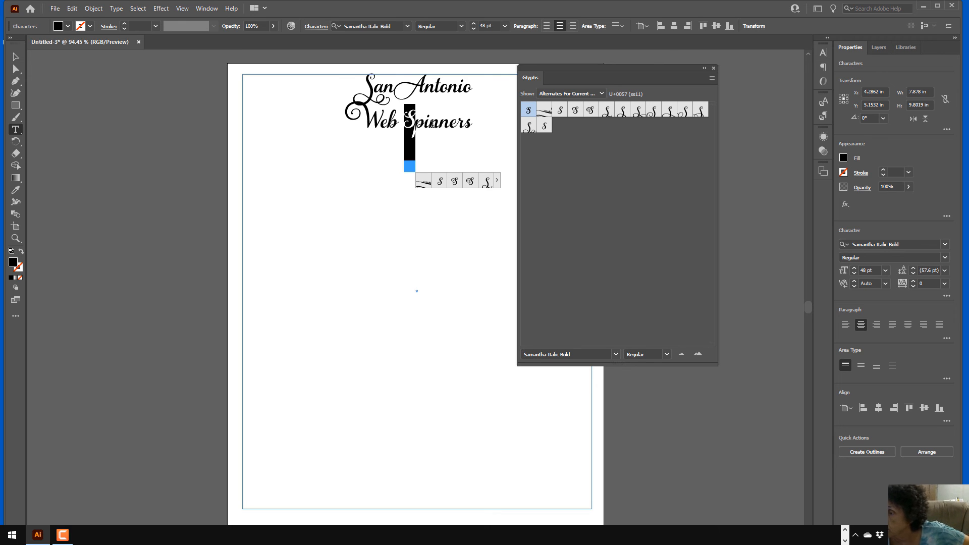
pyautogui.click(486, 181)
pyautogui.click(419, 234)
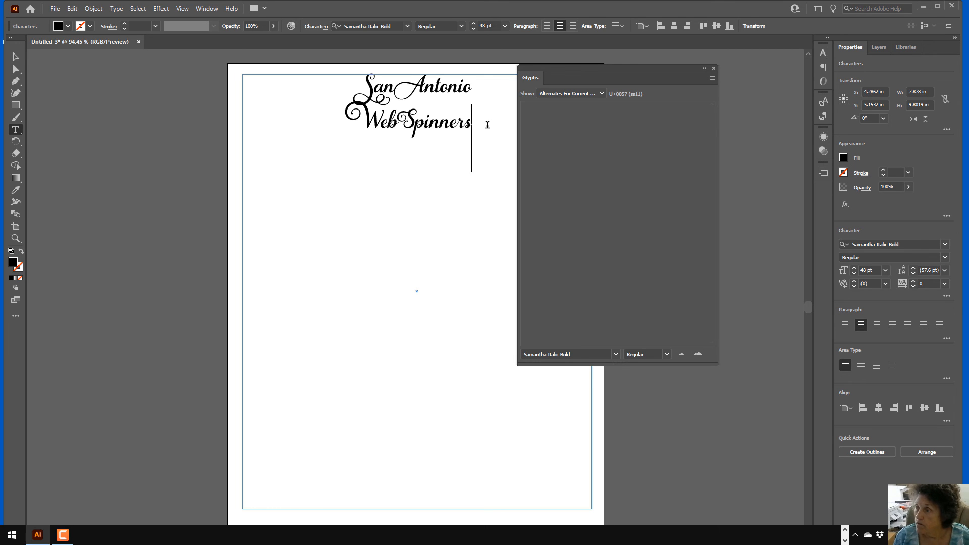
pyautogui.press('Return')
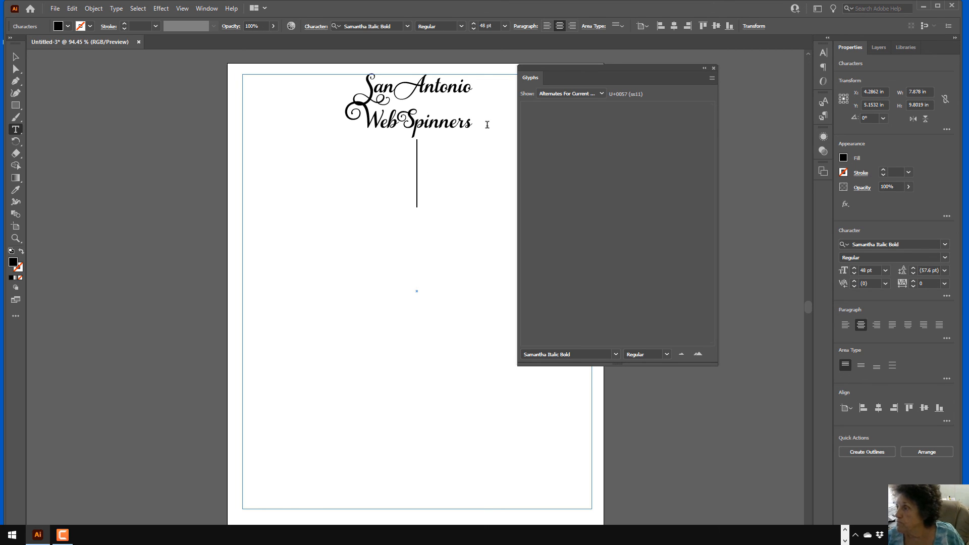
pyautogui.click(602, 94)
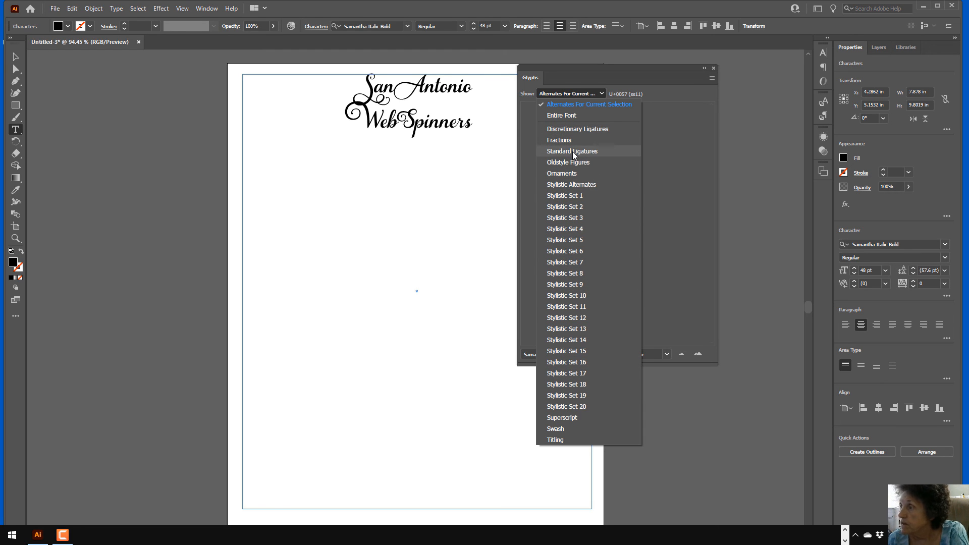
pyautogui.click(562, 116)
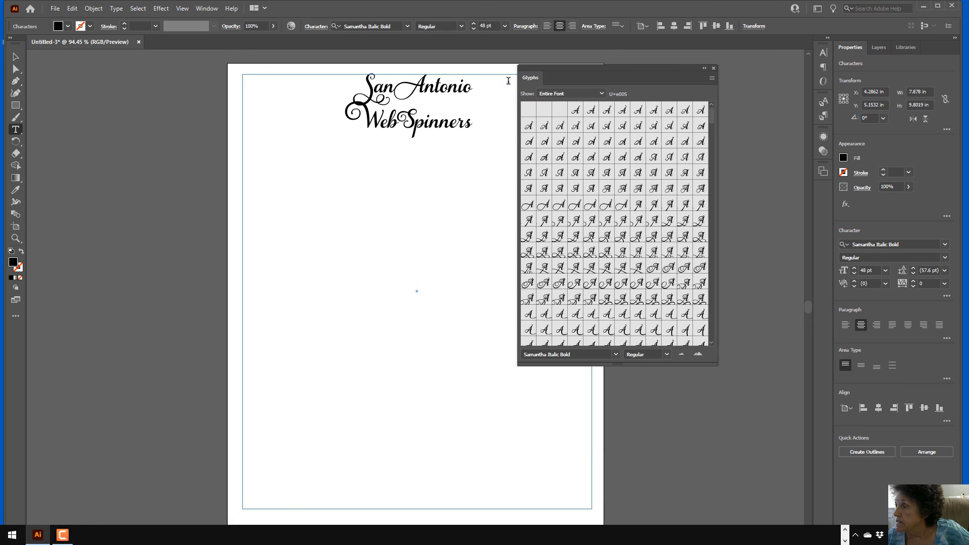
pyautogui.click(696, 354)
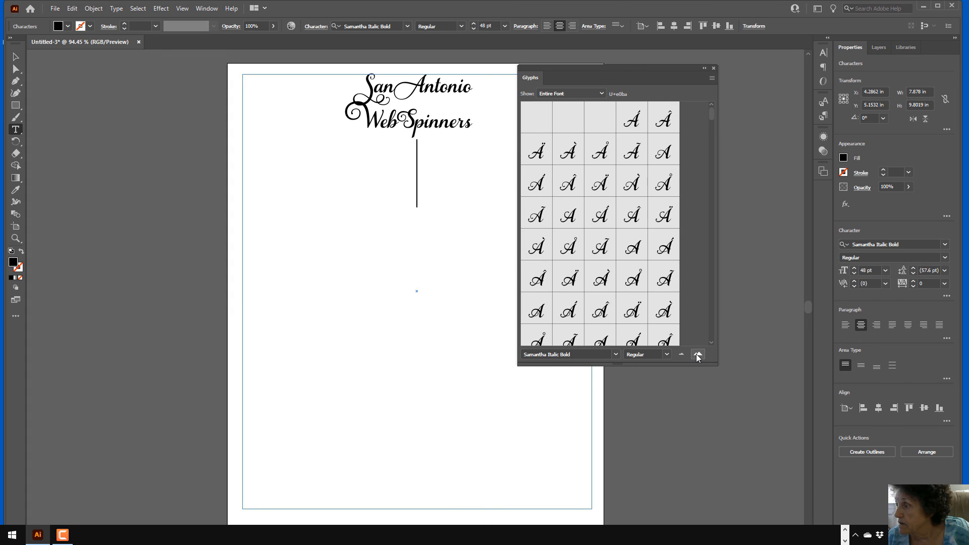
pyautogui.moveTo(717, 365); pyautogui.dragTo(794, 407)
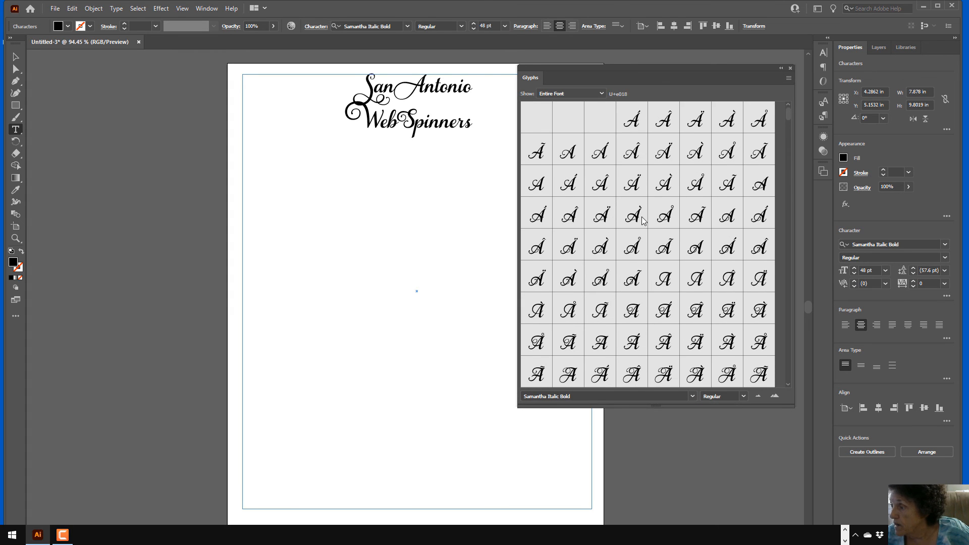
pyautogui.moveTo(789, 111); pyautogui.dragTo(788, 139)
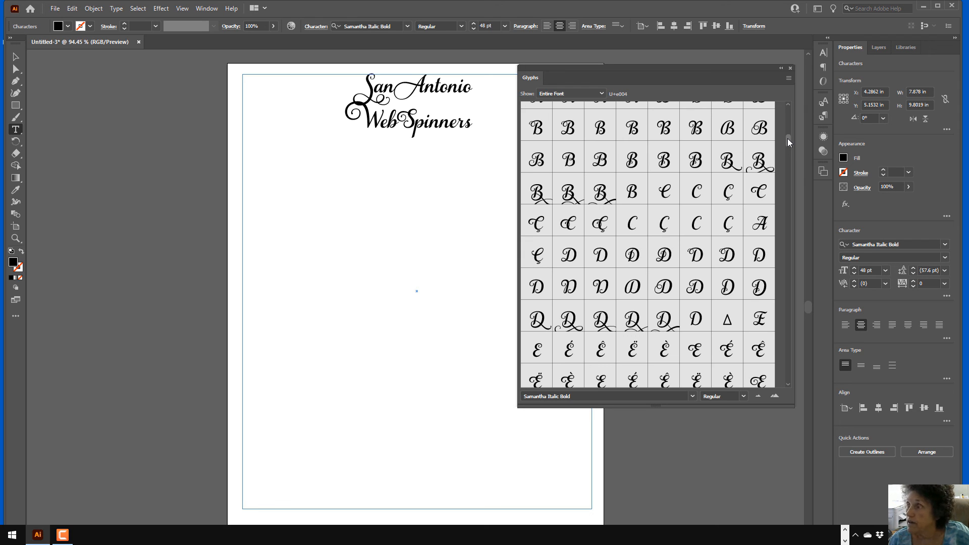
pyautogui.moveTo(787, 138); pyautogui.dragTo(788, 250)
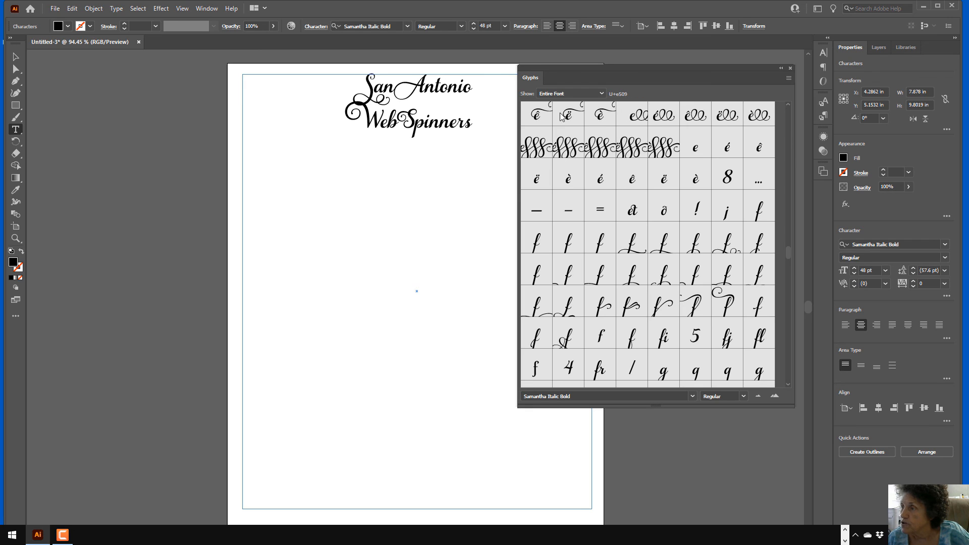
# Insert one swash e glyph, then a new line with four swash glyph groups side by side
pyautogui.doubleClick(534, 147)
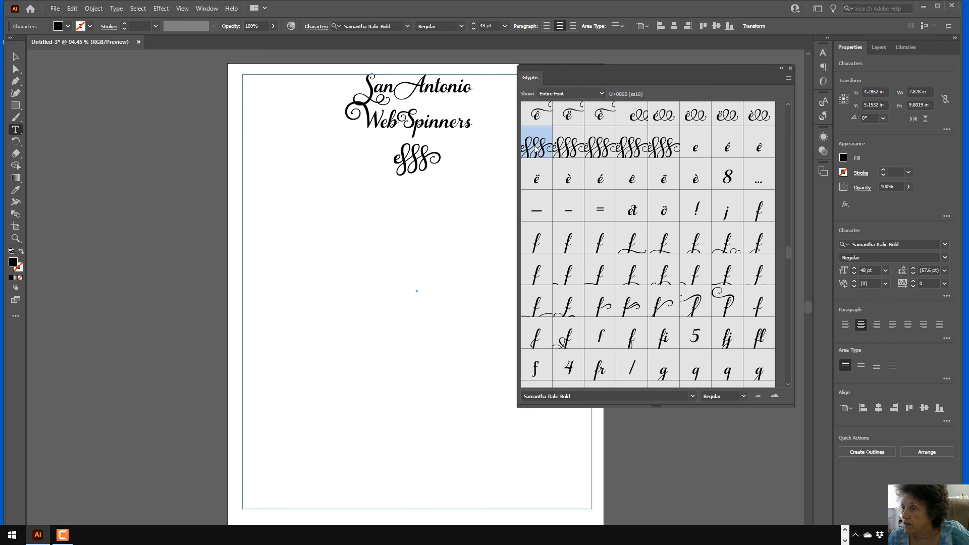
pyautogui.press('Return')
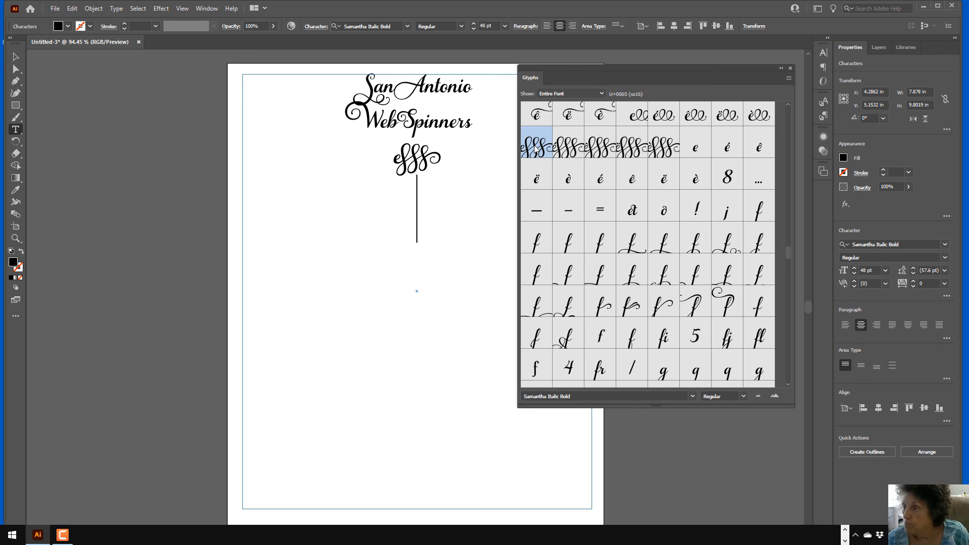
pyautogui.doubleClick(567, 148)
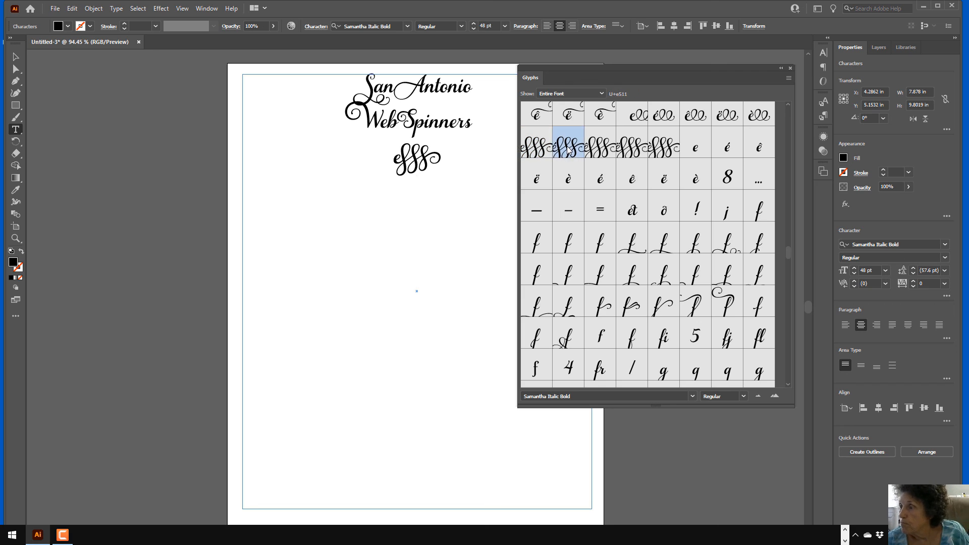
pyautogui.doubleClick(599, 147)
pyautogui.doubleClick(630, 147)
pyautogui.doubleClick(663, 147)
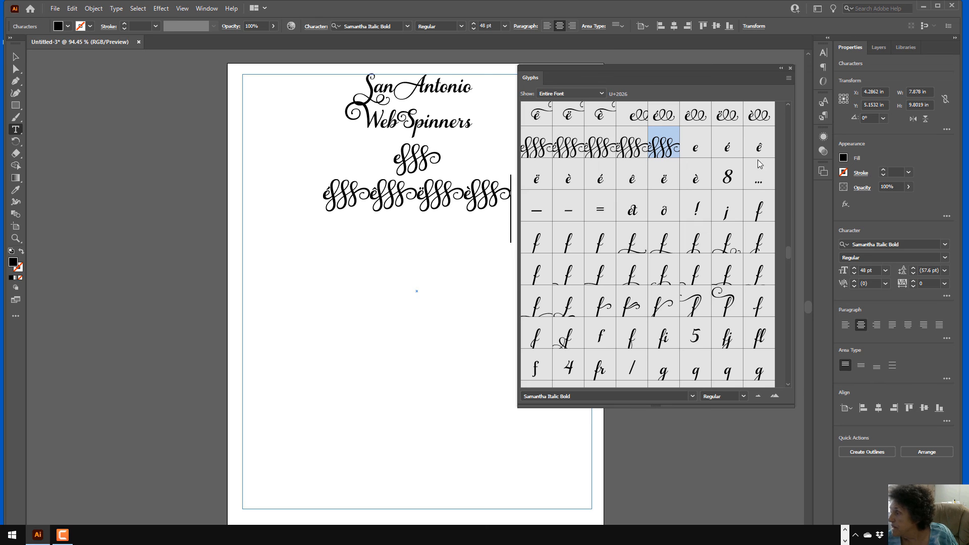
pyautogui.scroll(-3, 787, 259)
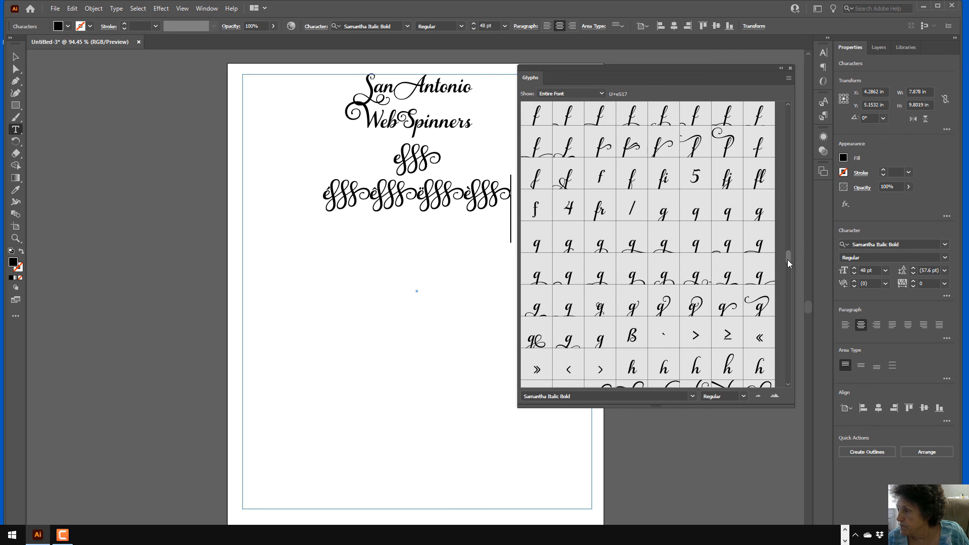
pyautogui.moveTo(787, 259); pyautogui.dragTo(786, 370)
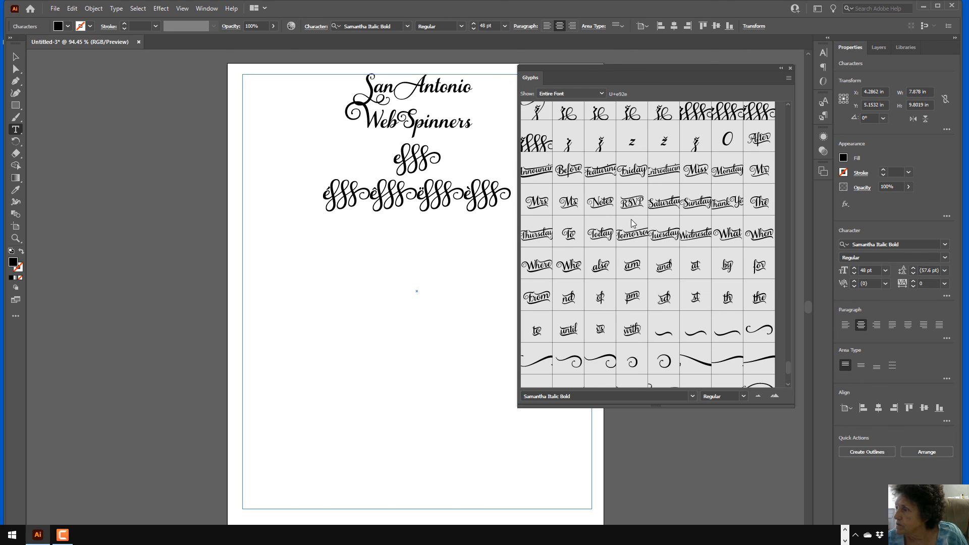
# Insert the word glyphs Announcing, Before and Featuring, then start a new line
pyautogui.doubleClick(542, 172)
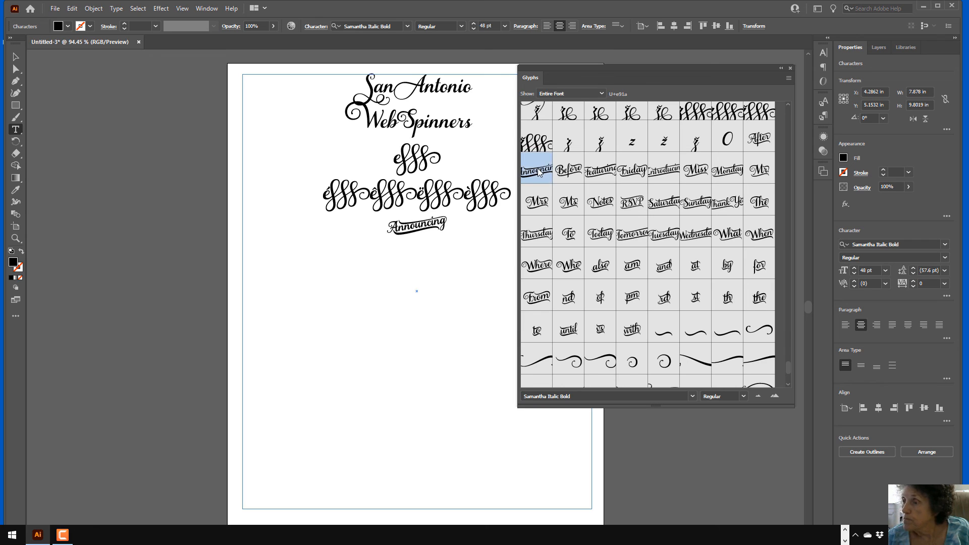
pyautogui.doubleClick(575, 177)
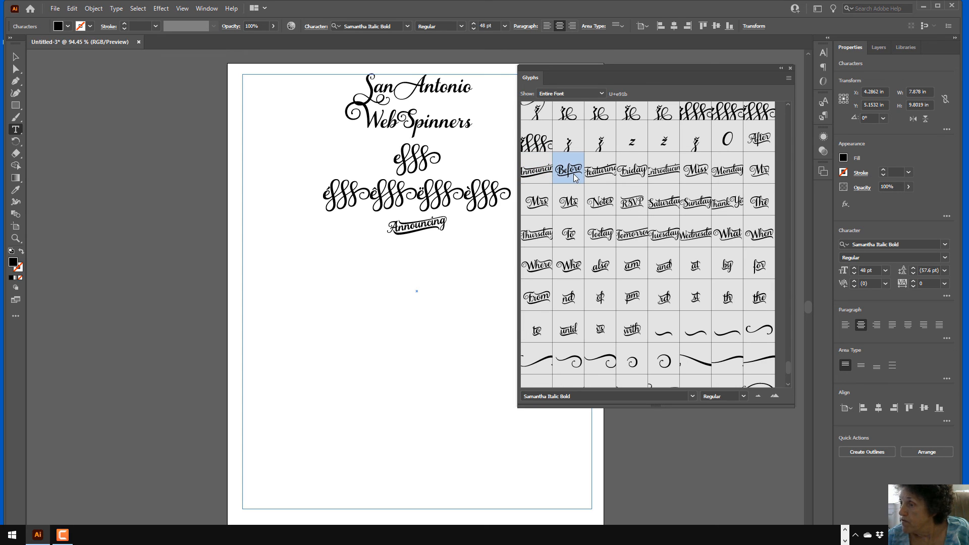
pyautogui.doubleClick(604, 173)
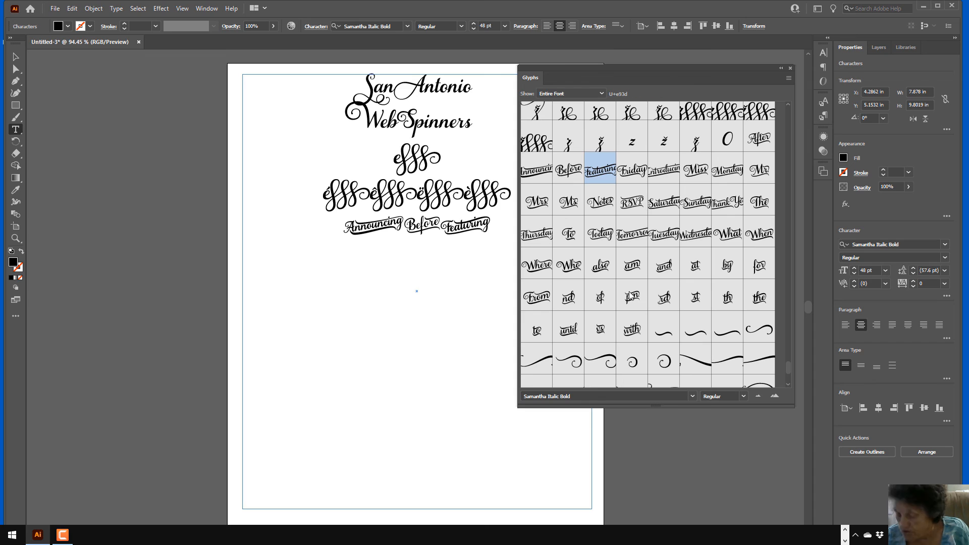
pyautogui.press('Return')
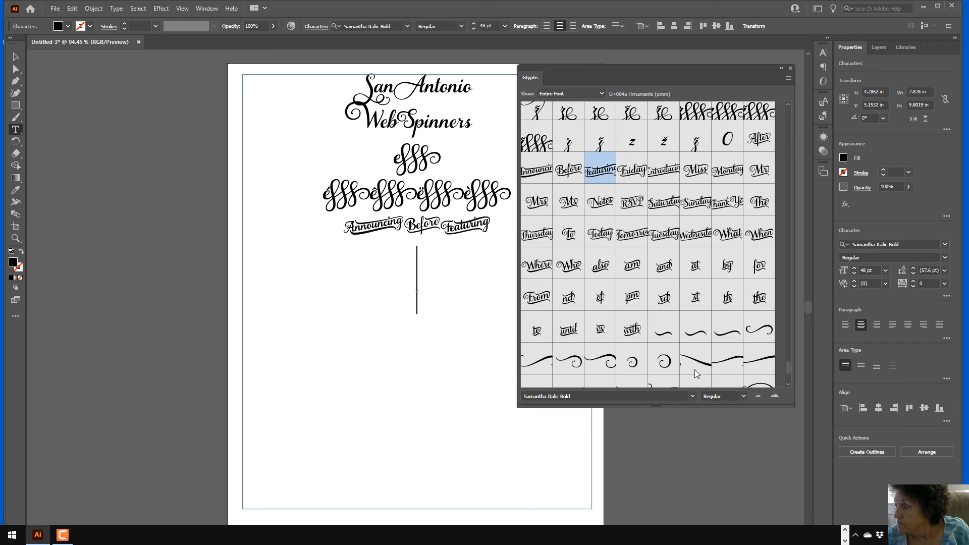
# Add a row of four swash flourishes, ending with a curled flourish
pyautogui.click(664, 335)
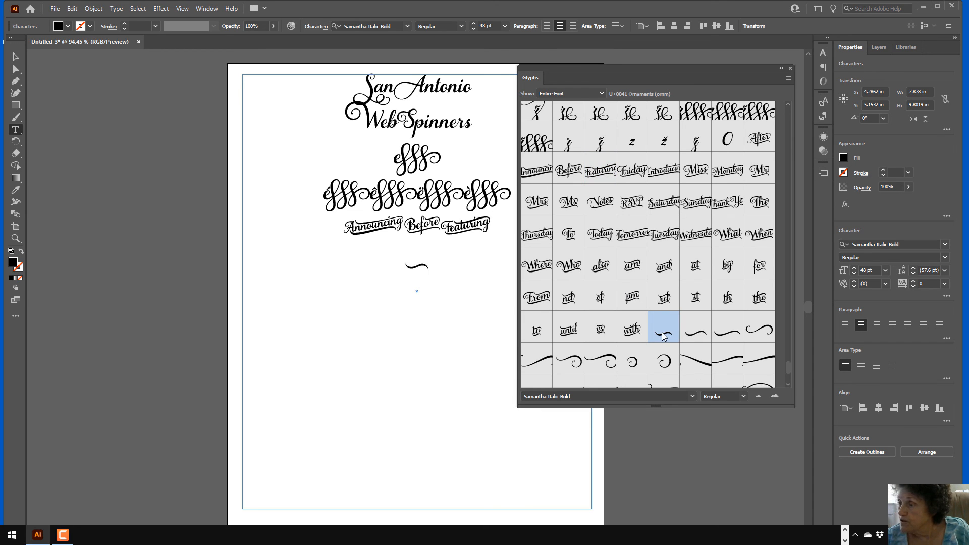
pyautogui.doubleClick(692, 335)
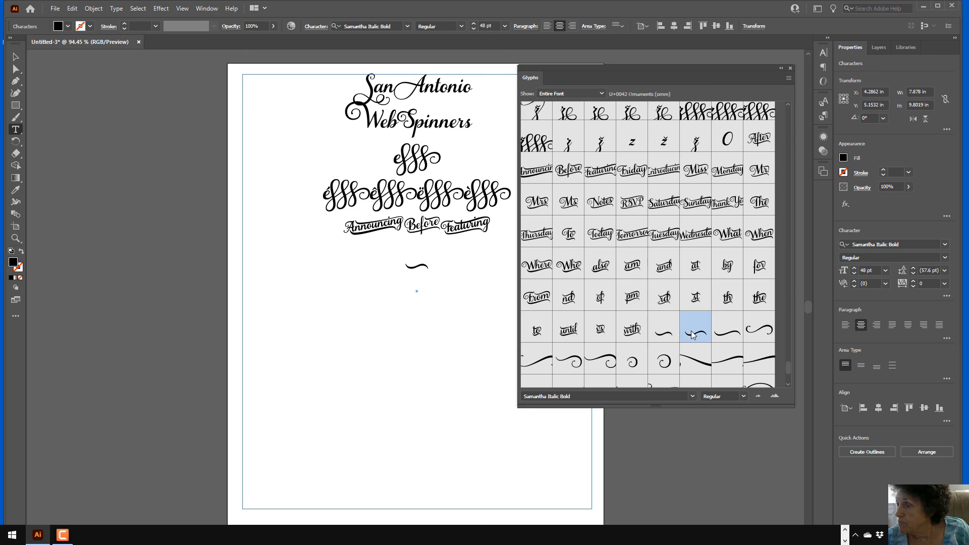
pyautogui.doubleClick(732, 337)
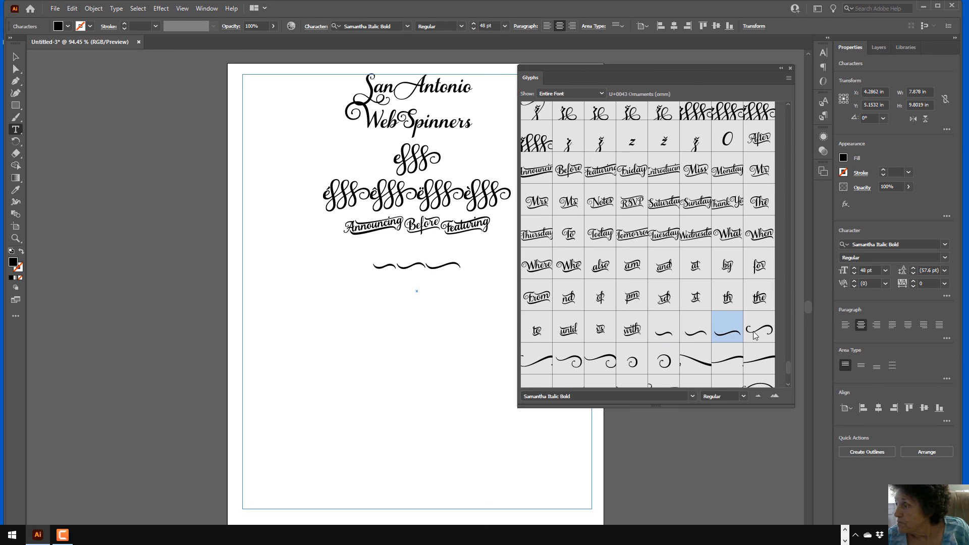
pyautogui.doubleClick(573, 360)
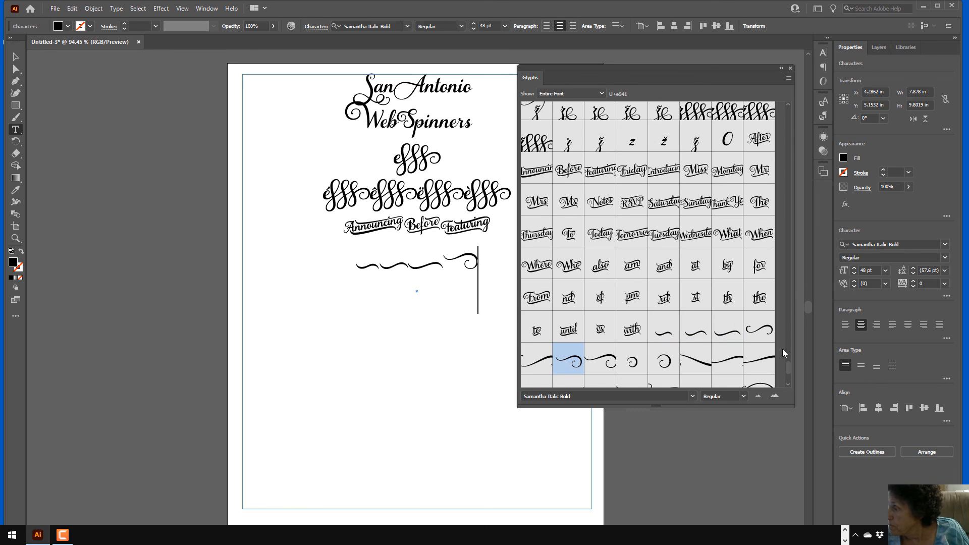
pyautogui.scroll(-2, 788, 371)
pyautogui.moveTo(788, 372); pyautogui.dragTo(788, 376)
pyautogui.scroll(-2, 788, 377)
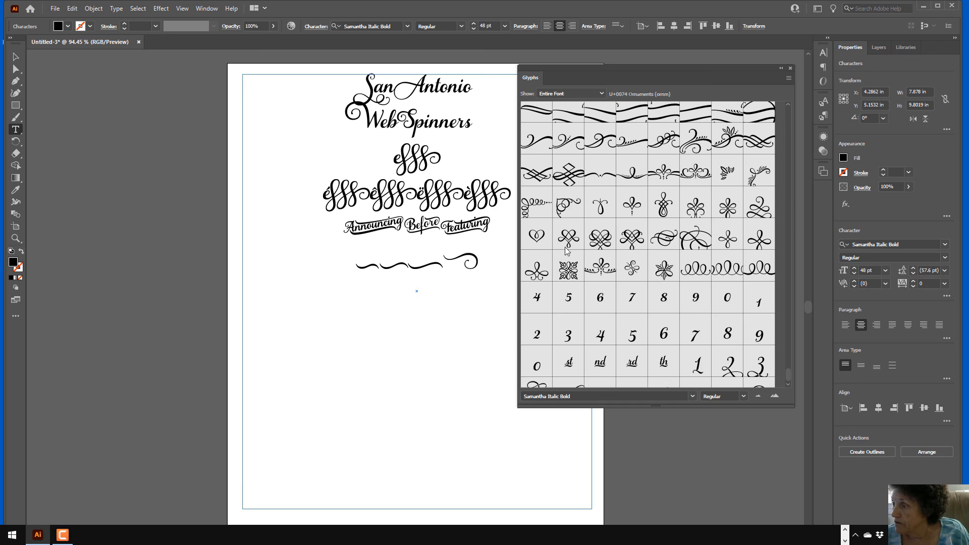
# Cap the flourish row with an ornament, then add a square, swash and star ornament row
pyautogui.doubleClick(569, 269)
pyautogui.press('Return')
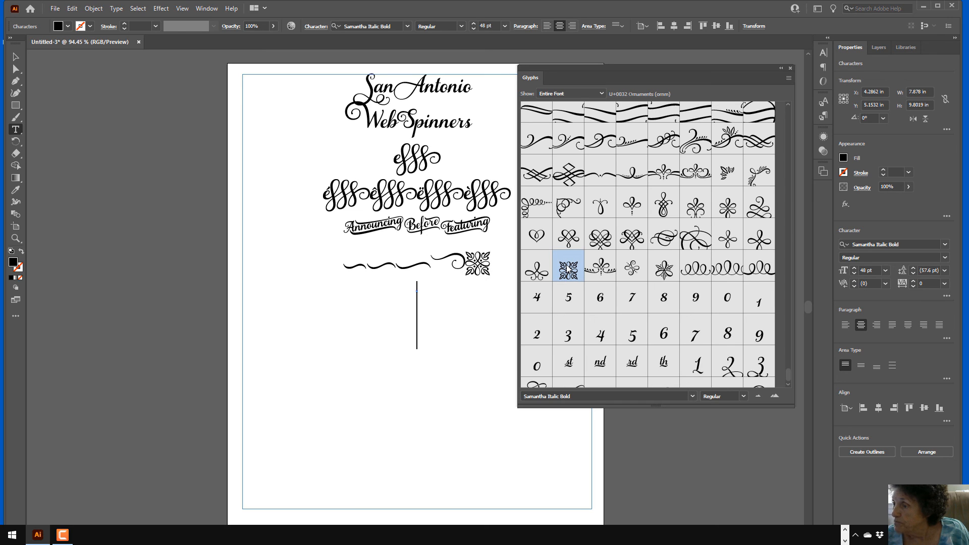
pyautogui.doubleClick(568, 268)
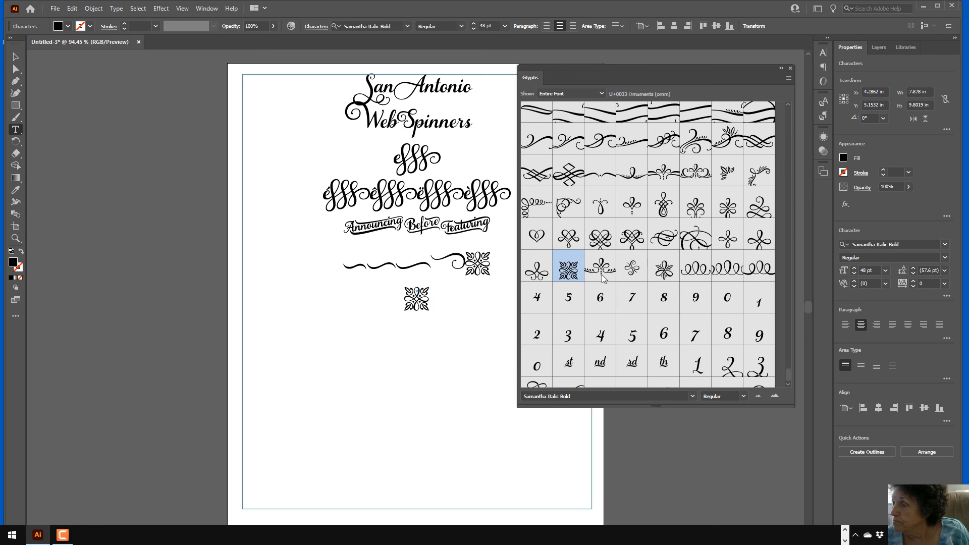
pyautogui.click(601, 275)
pyautogui.doubleClick(604, 271)
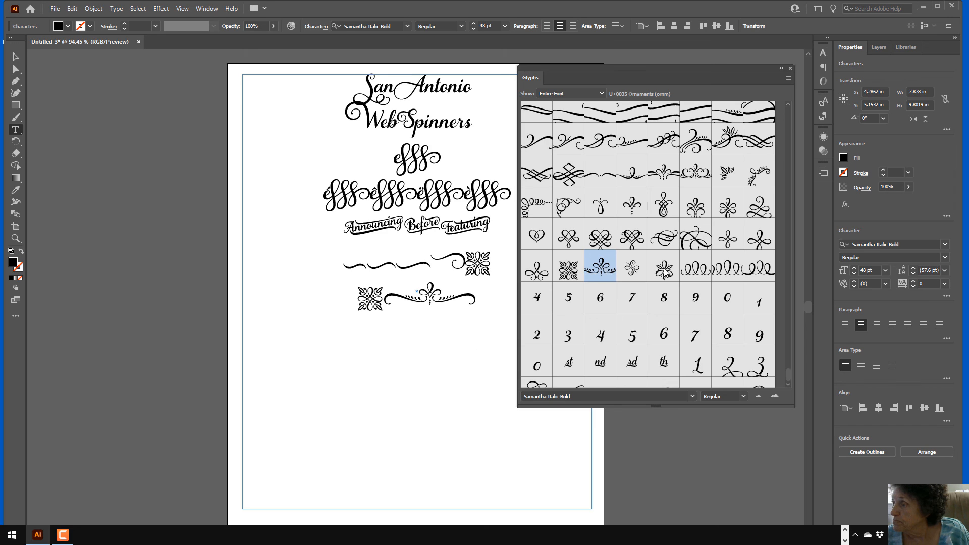
pyautogui.doubleClick(663, 273)
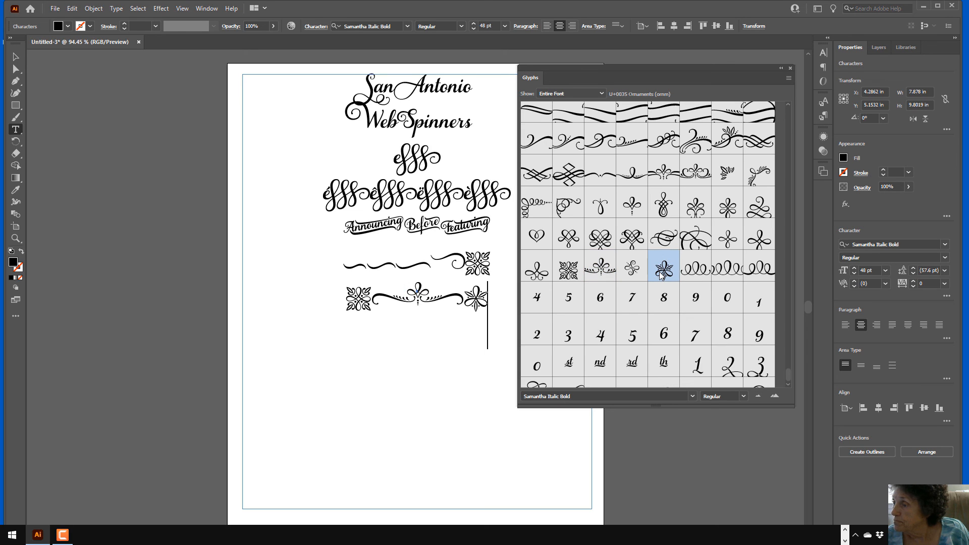
pyautogui.press('Return')
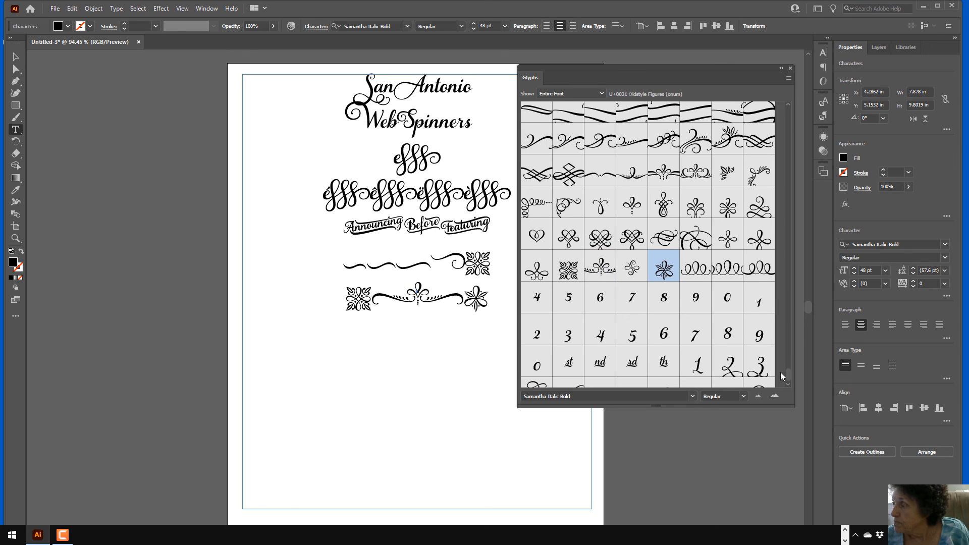
# Add a row of two circular ornaments, swash numerals 456 and a flourish
pyautogui.scroll(-1, 786, 373)
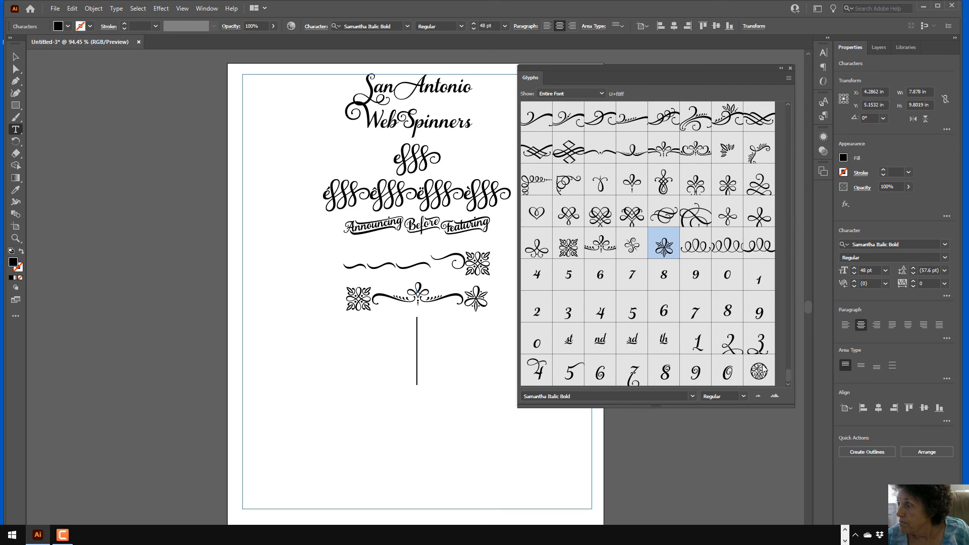
pyautogui.doubleClick(763, 371)
pyautogui.doubleClick(763, 371)
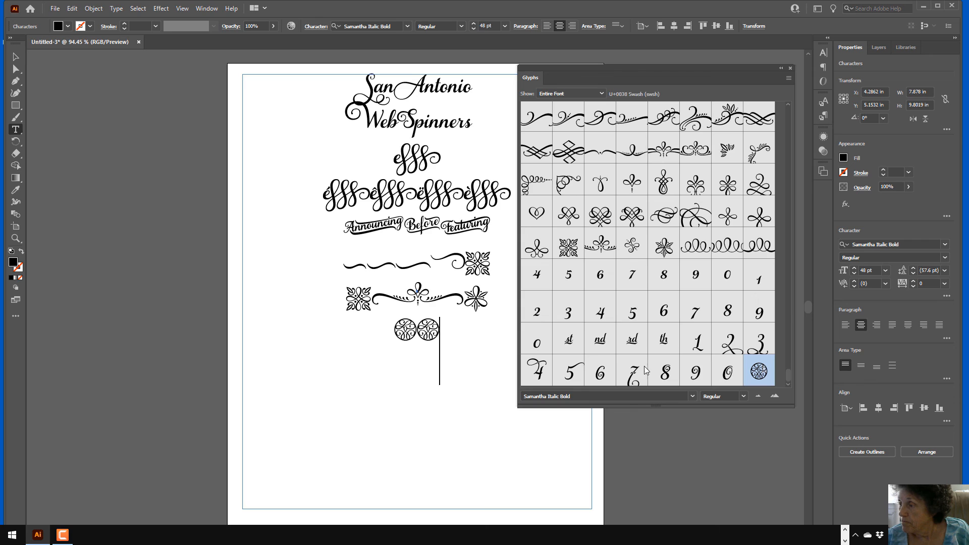
pyautogui.doubleClick(539, 376)
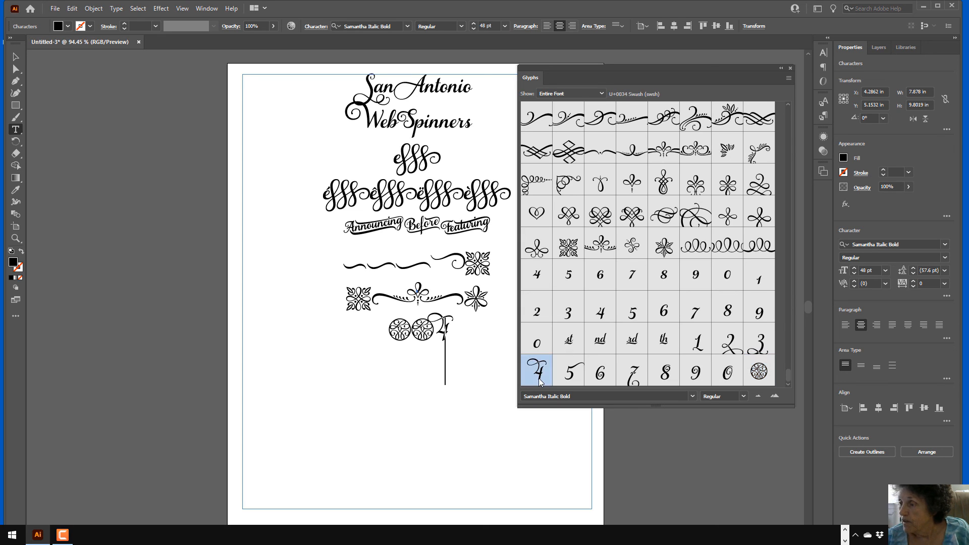
pyautogui.doubleClick(569, 373)
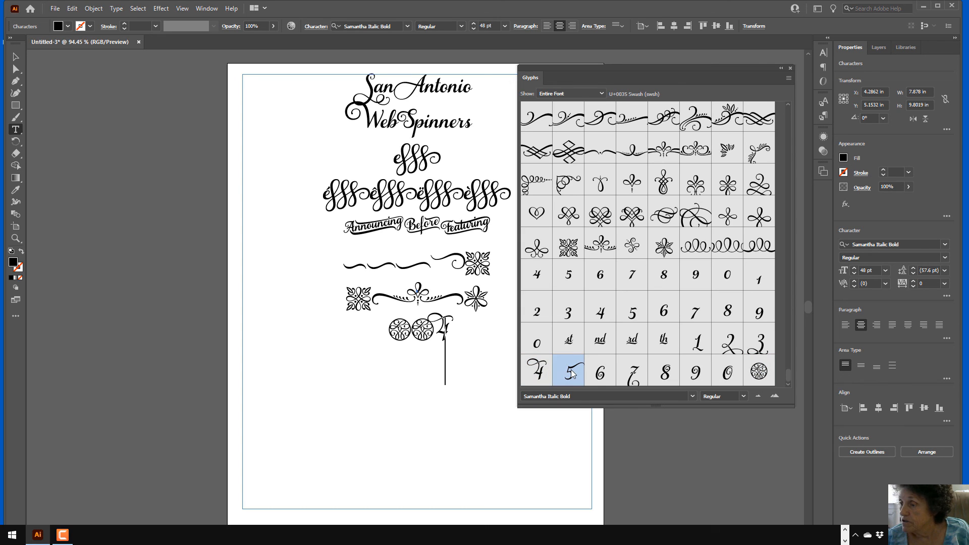
pyautogui.doubleClick(599, 376)
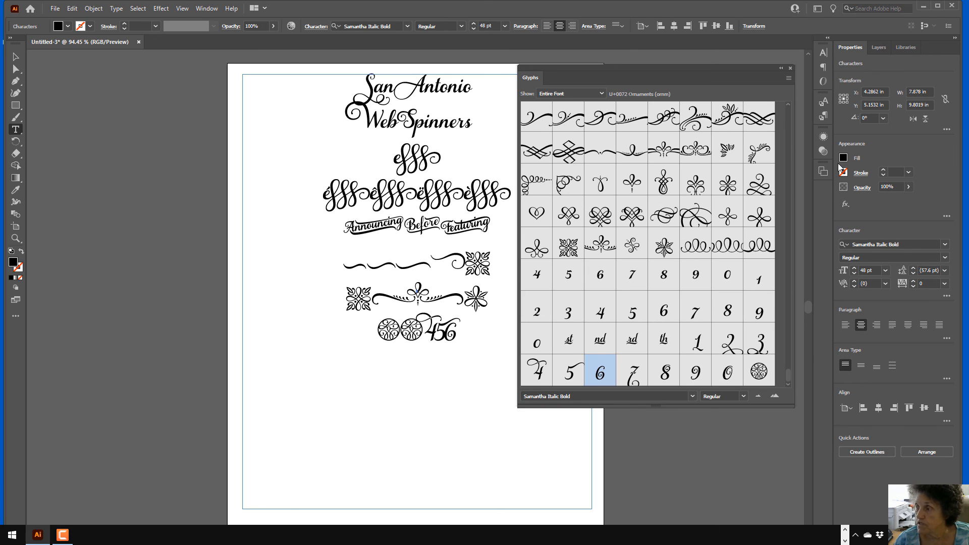
pyautogui.doubleClick(674, 222)
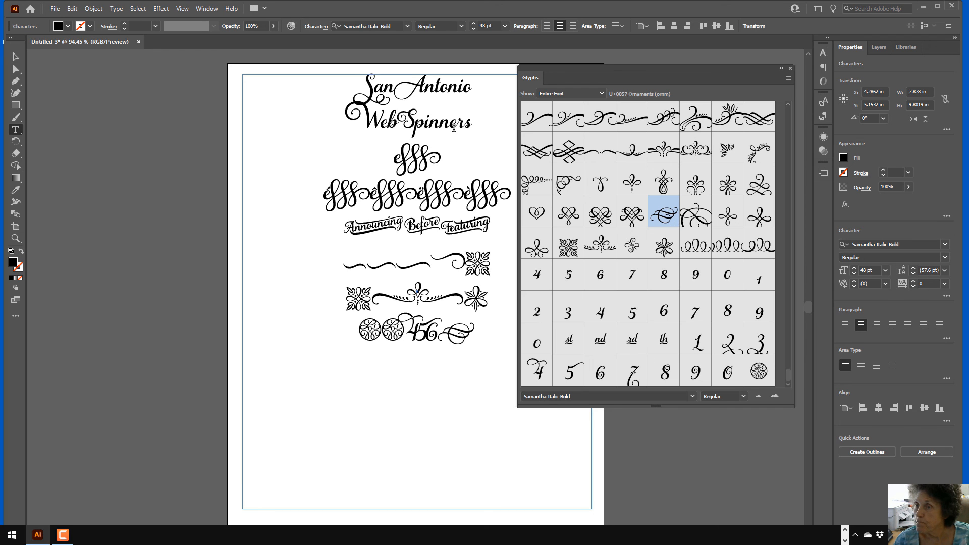